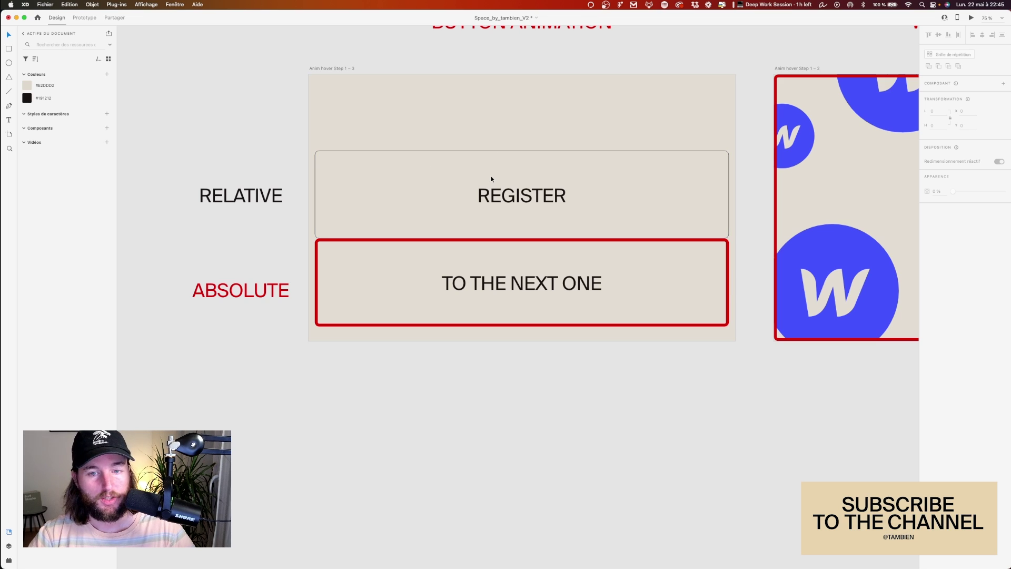
Inspect the REGISTER button rectangle, RELATIVE label and REGISTER text layers in the XD mockup.
left_click(522, 199)
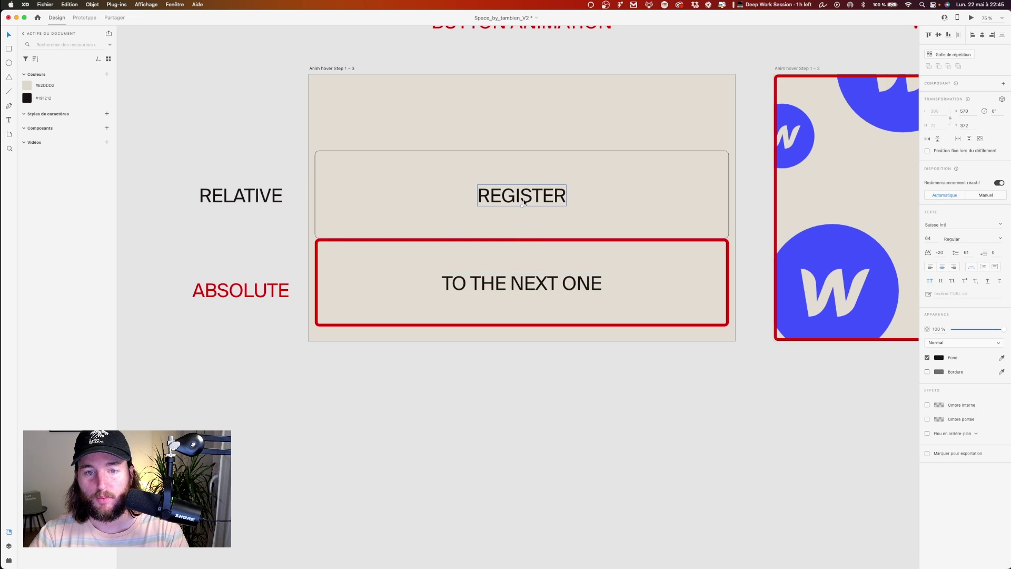
left_click(235, 140)
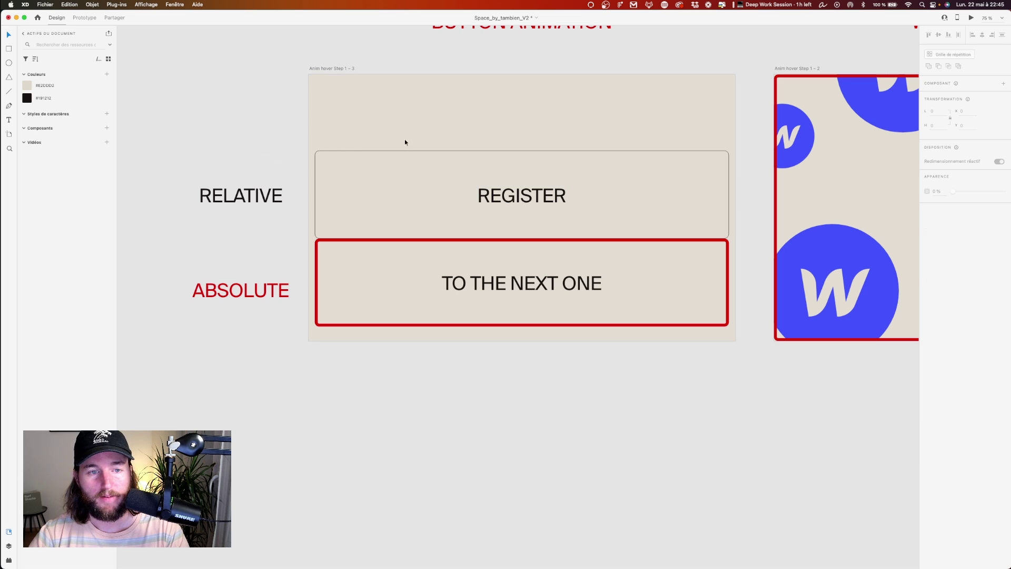
left_click(398, 152)
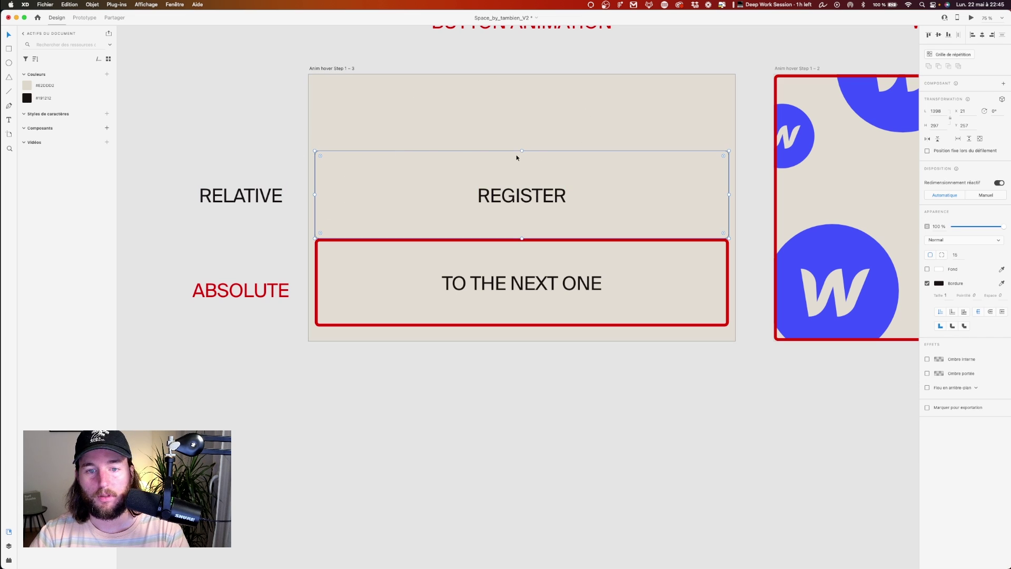
key("Tab")
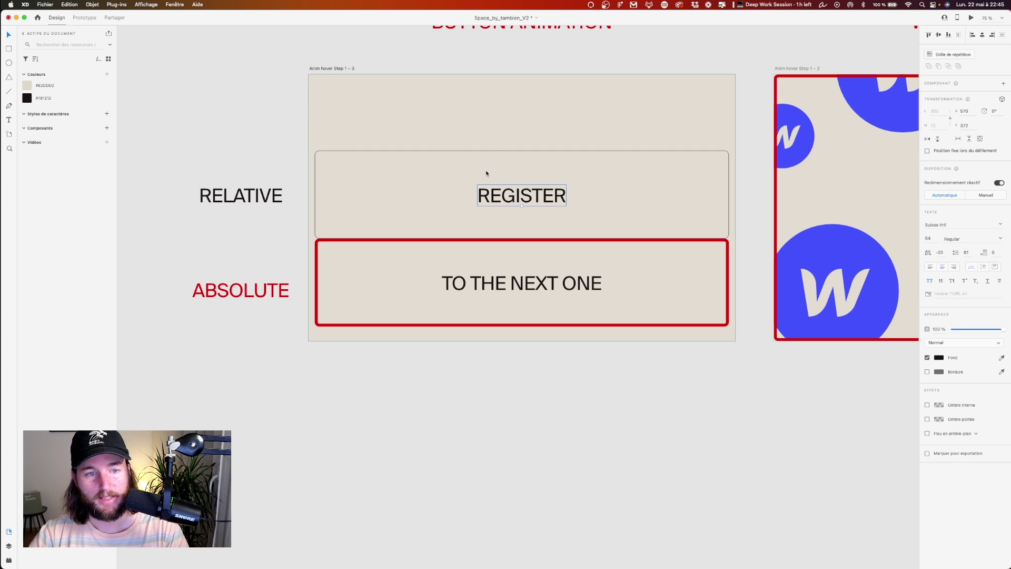
left_click(335, 175)
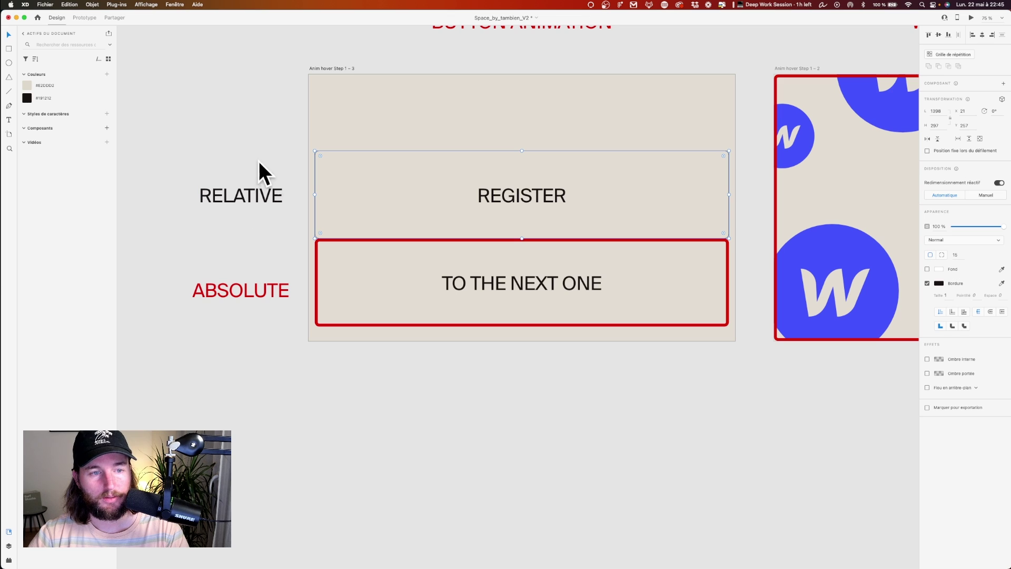
left_click(242, 198)
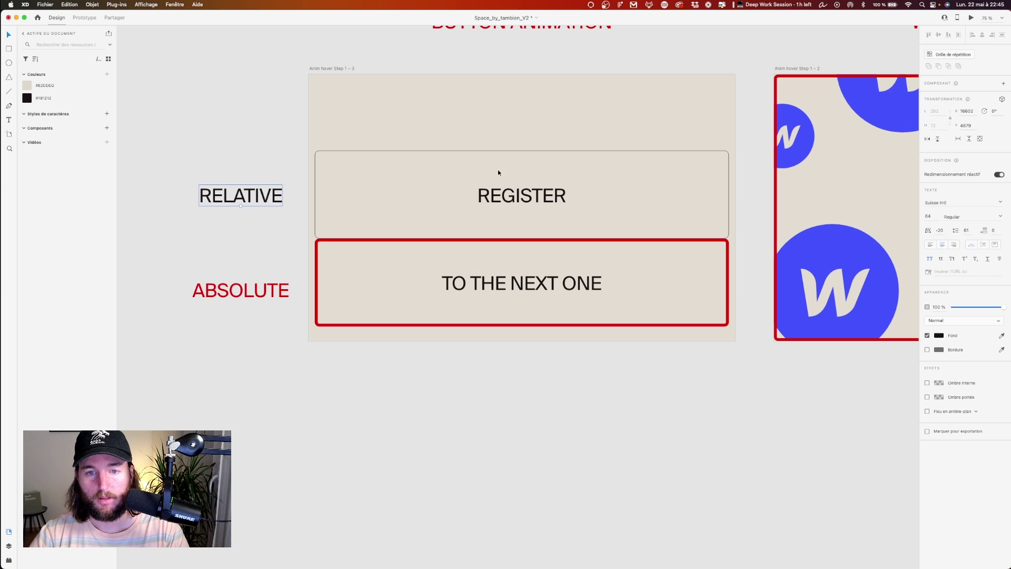
left_click(523, 195)
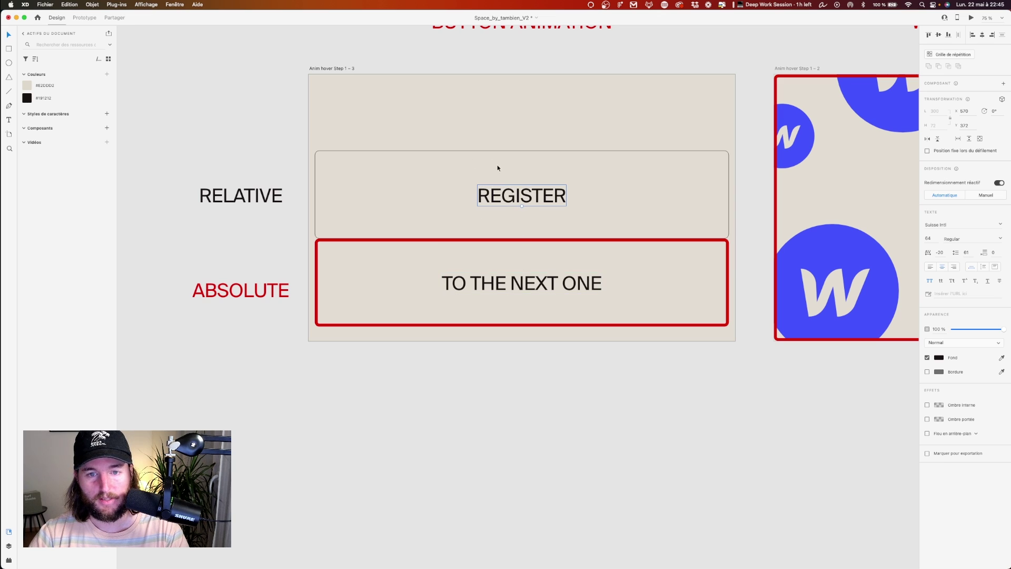
double_click(520, 195)
left_click(529, 192)
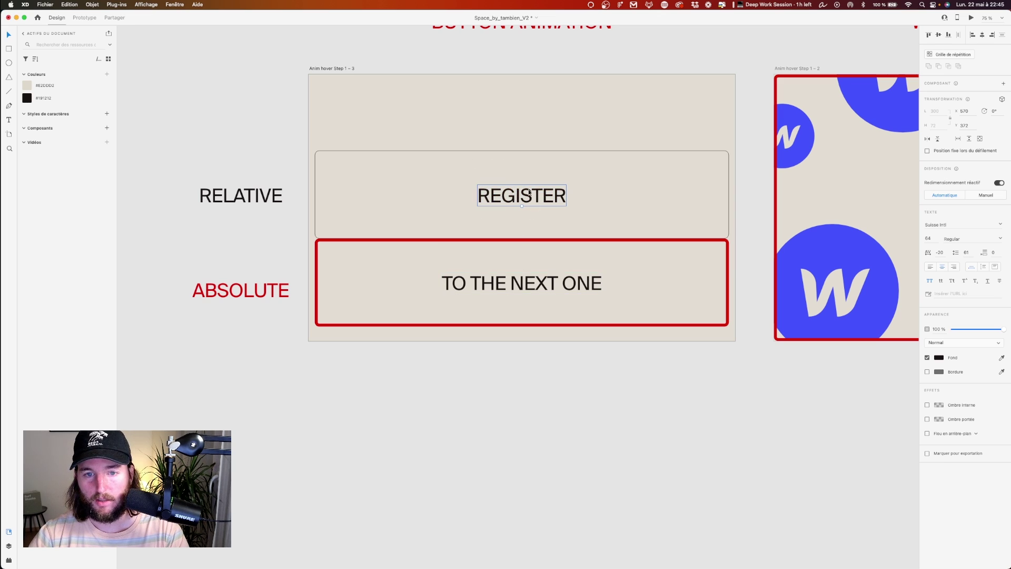
Slide TO THE NEXT ONE and REGISTER up together in the mockup, then undo the move.
left_click(510, 282)
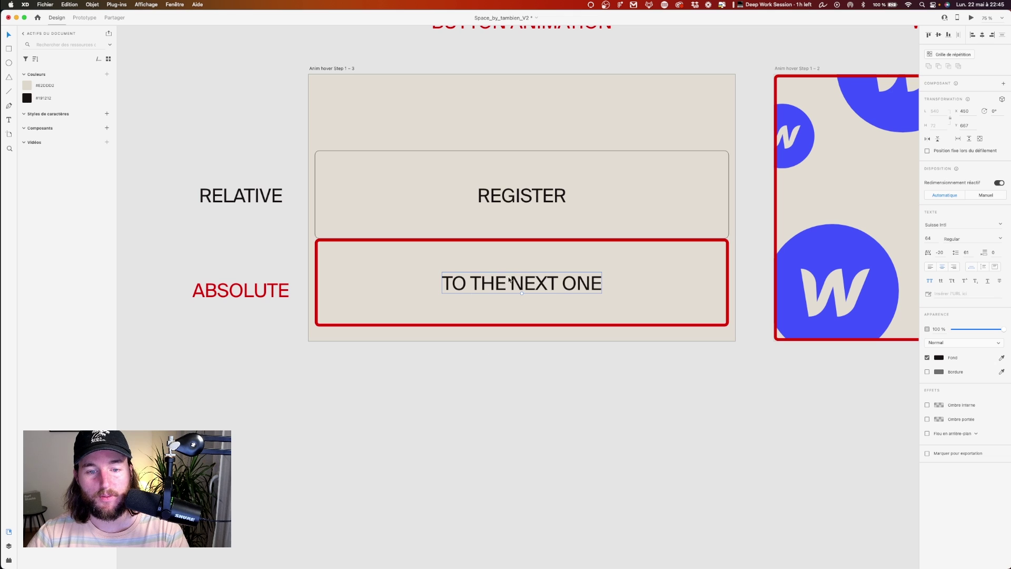
left_click_drag(507, 283, 456, 283)
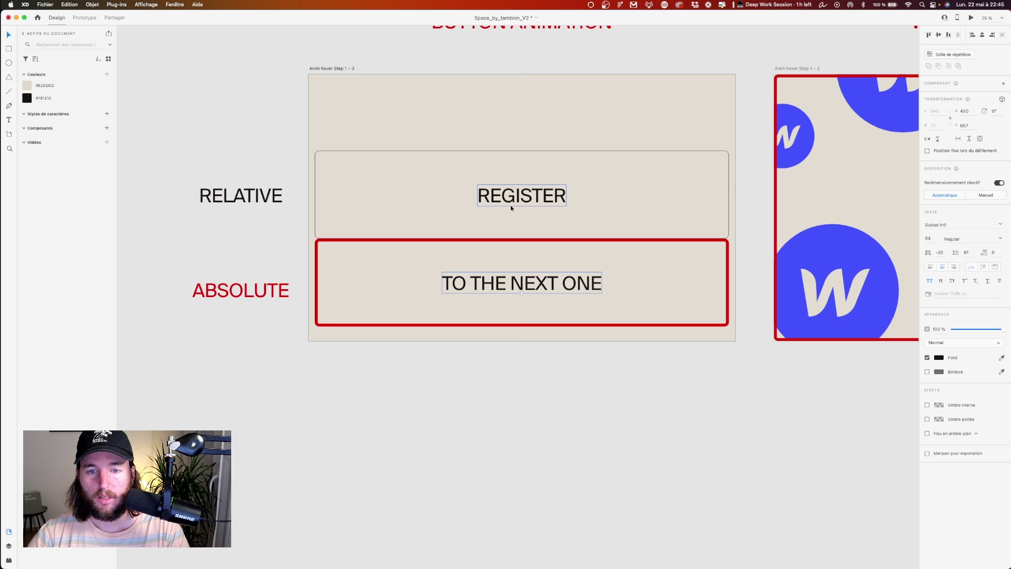
left_click(524, 194, "shift")
left_click_drag(535, 206, 526, 124)
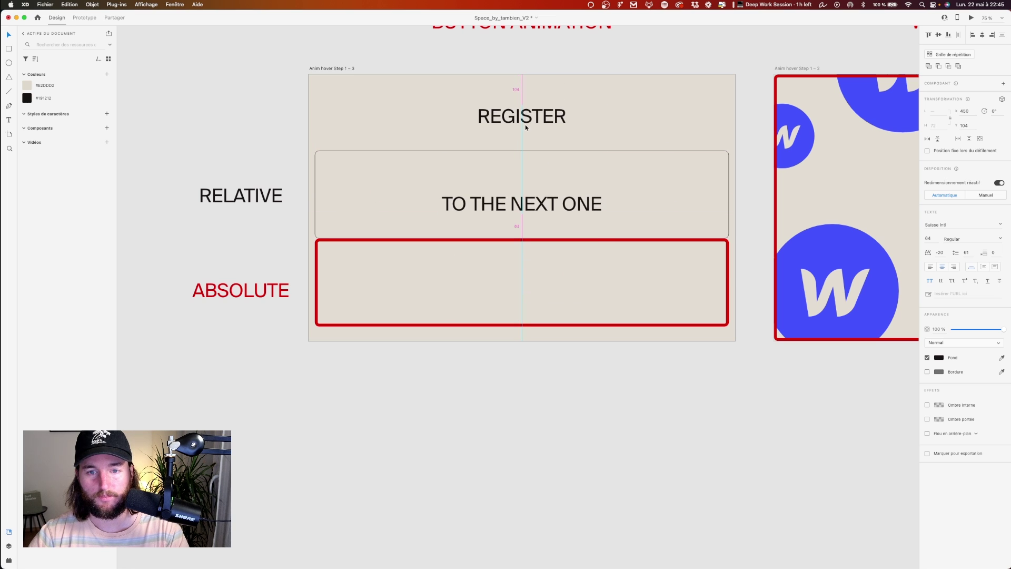
key("super+z")
key("ctrl+Up")
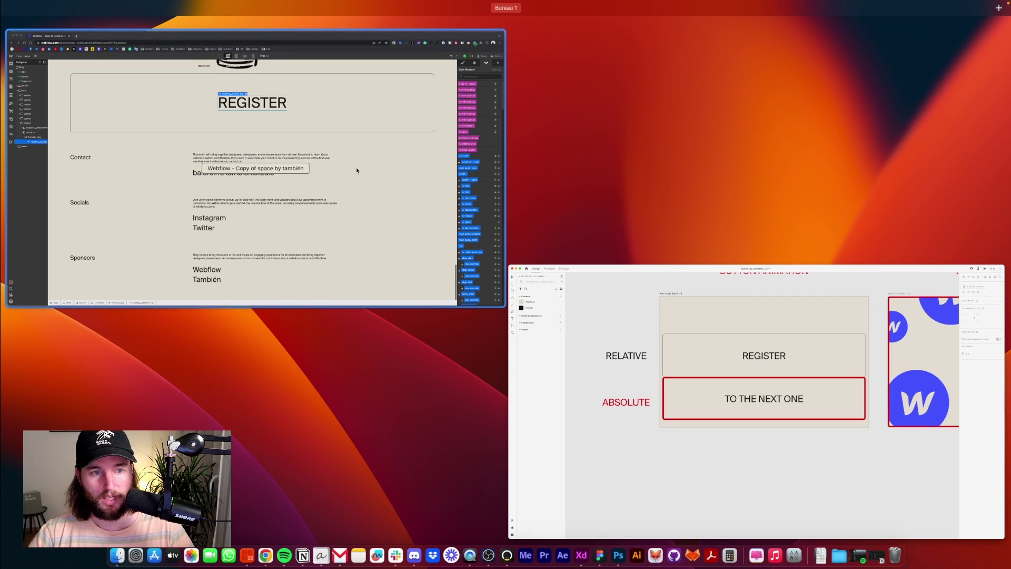
Duplicate the REGISTER heading inside the register button box in Webflow.
left_click(357, 169)
scroll(421, 210, "up", 3)
scroll(430, 233, "up", 2)
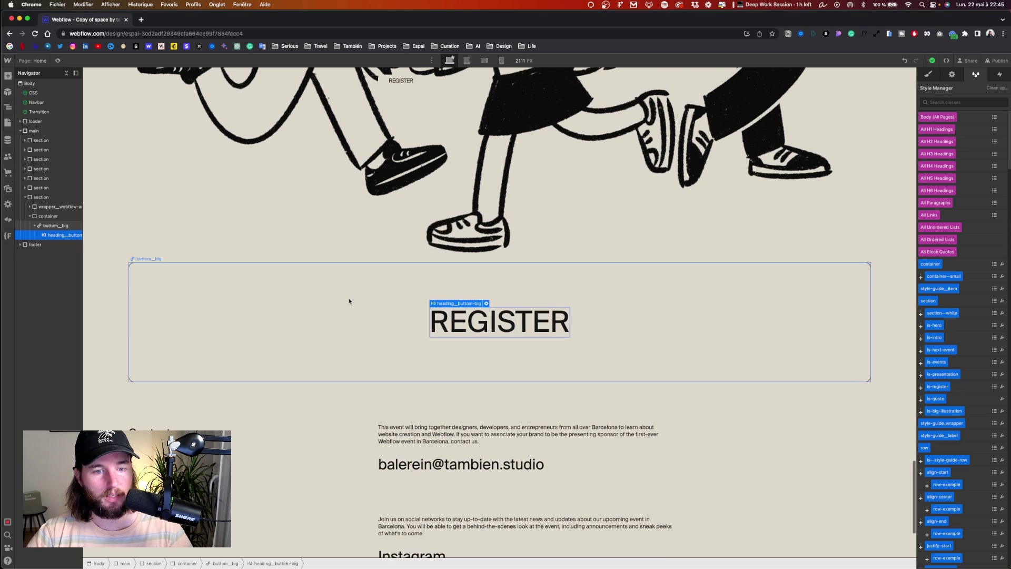
left_click(350, 300)
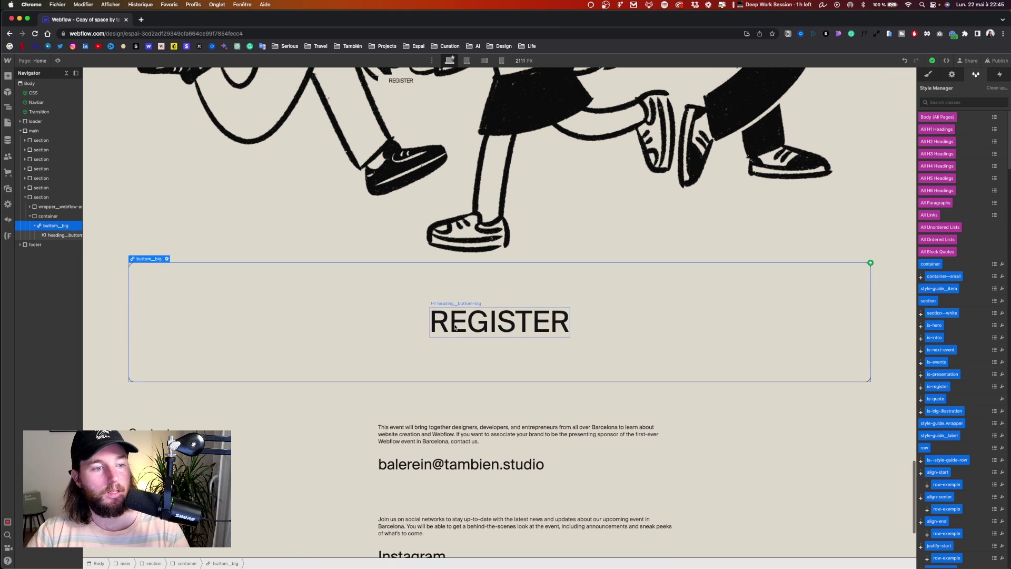
left_click(59, 237)
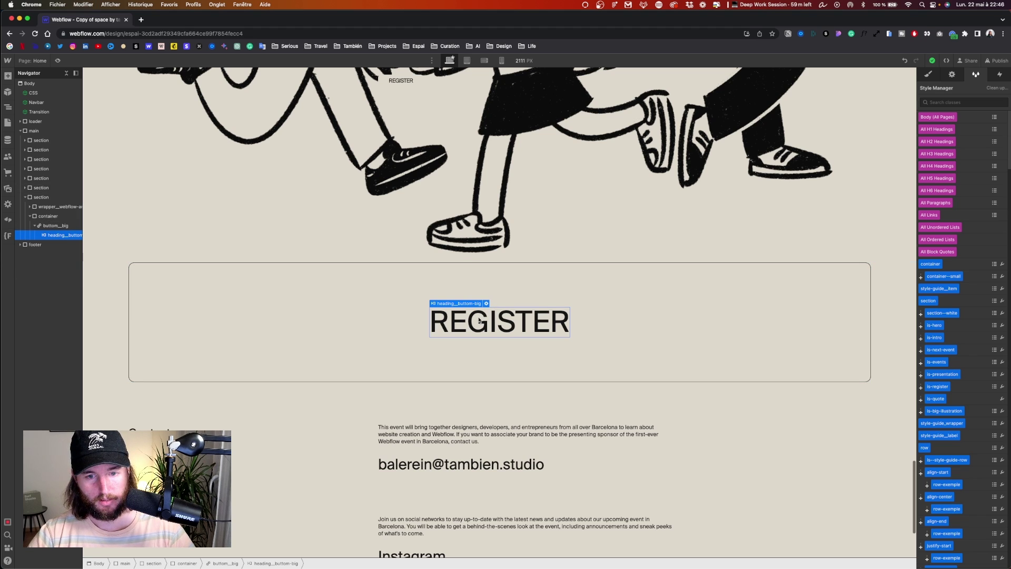
key("super+d")
Replace the duplicate heading's text with TO THE NEXT ONE, then reselect the button box.
key("ctrl+Up")
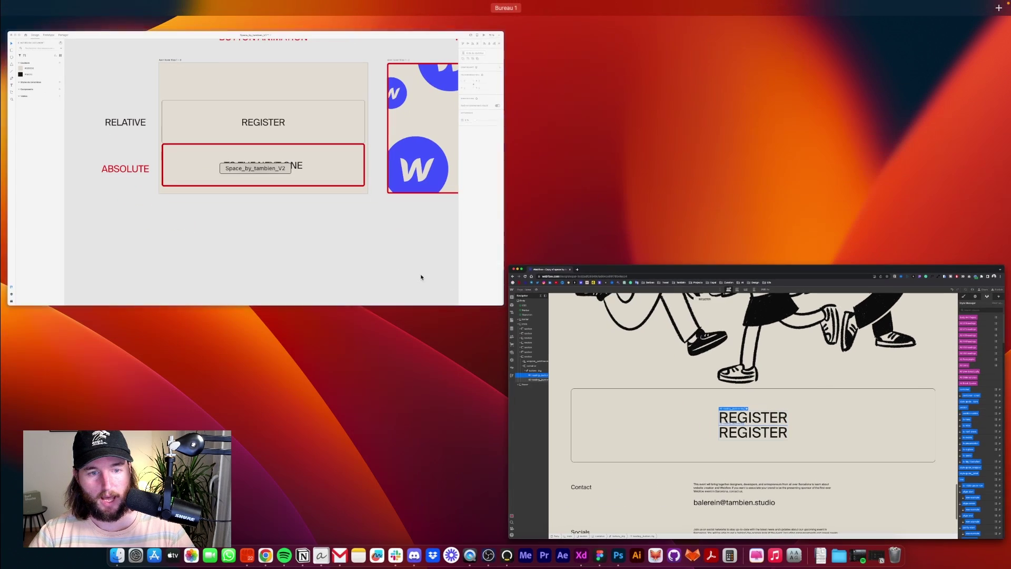
left_click(420, 277)
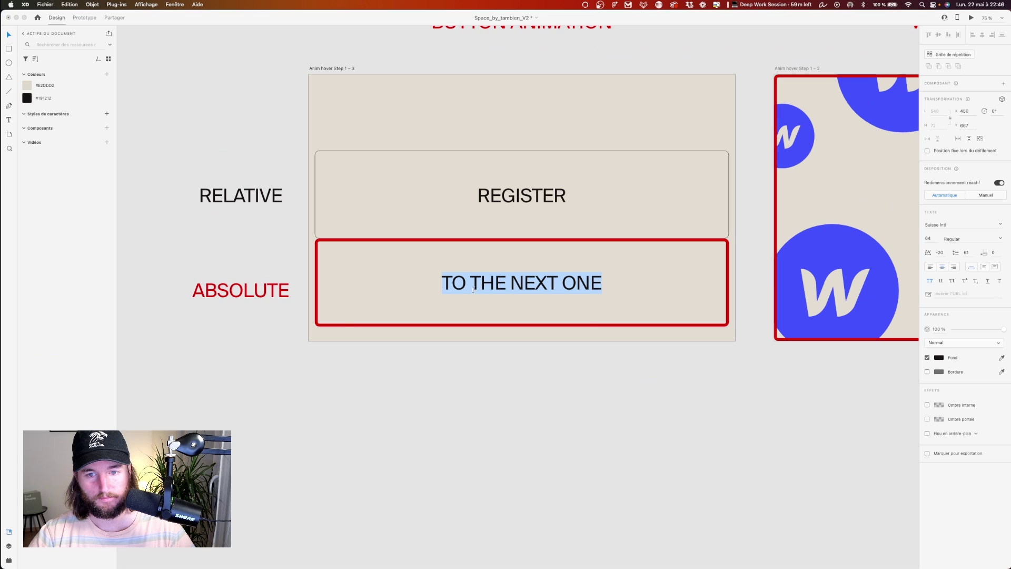
key("ctrl+Up")
left_click(253, 158)
double_click(506, 360)
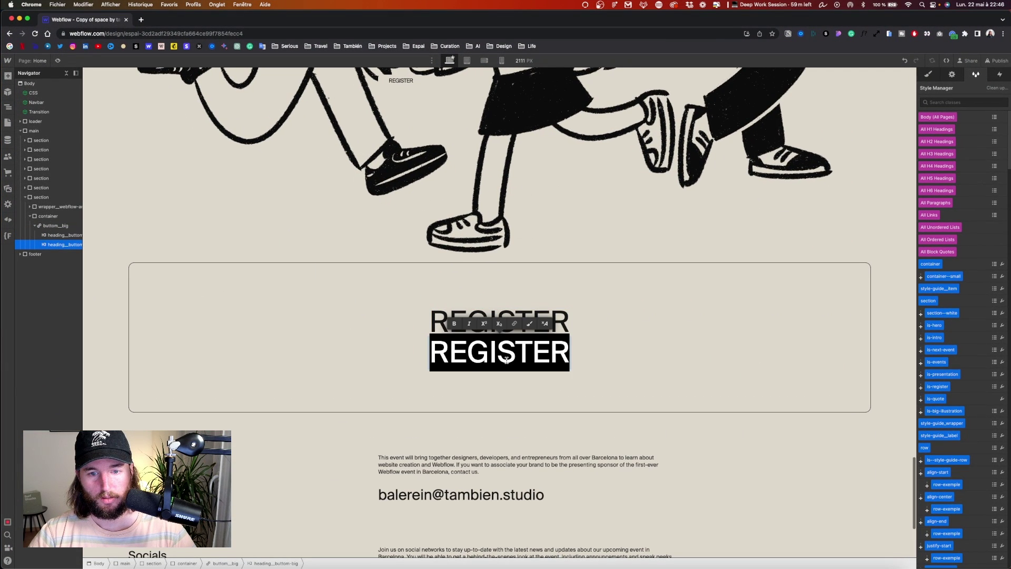
type("TO THE NEXT ONE")
left_click(526, 231)
left_click(206, 280)
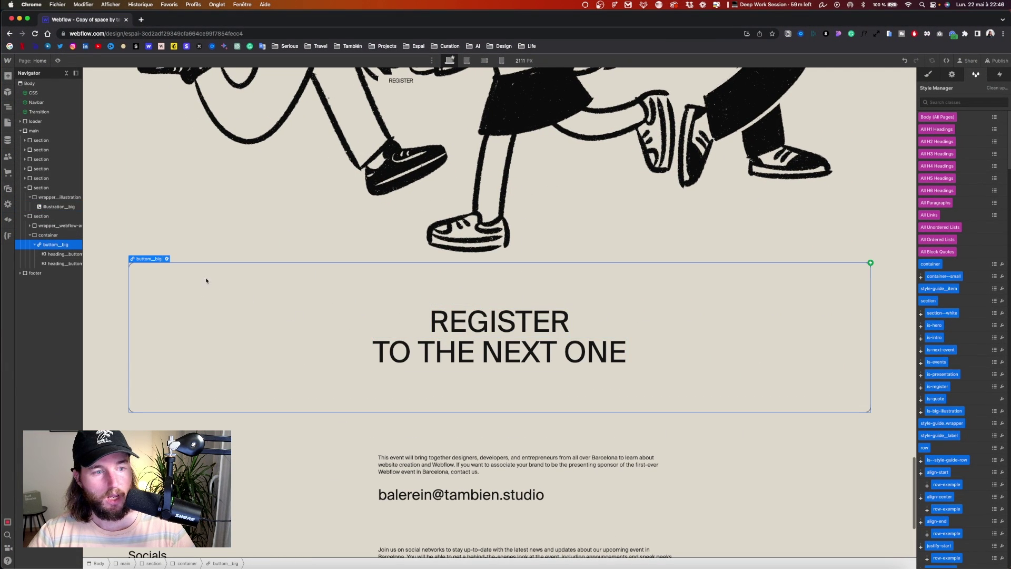
key("s")
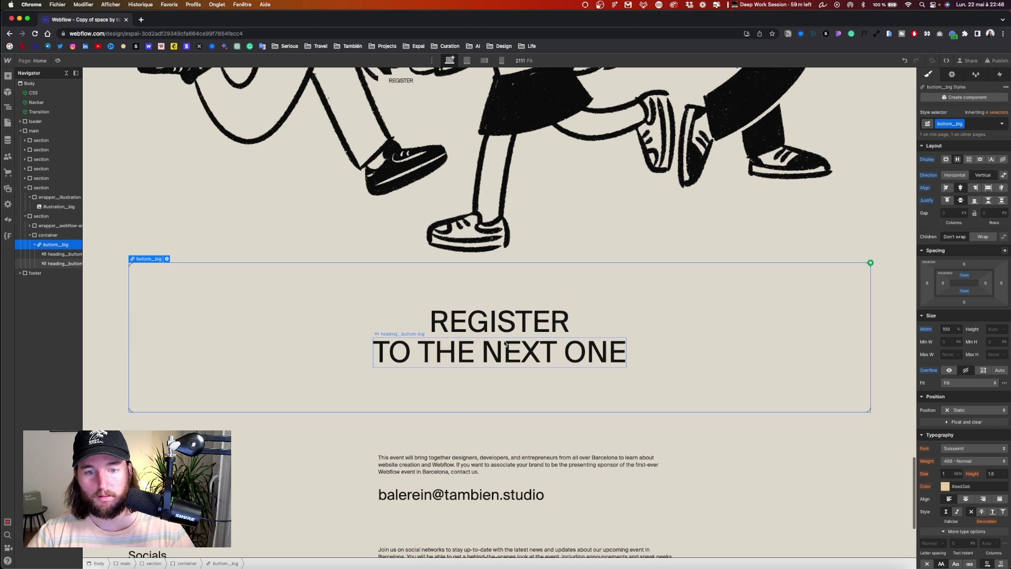
Set the register button box's position to Relative.
left_click(468, 357)
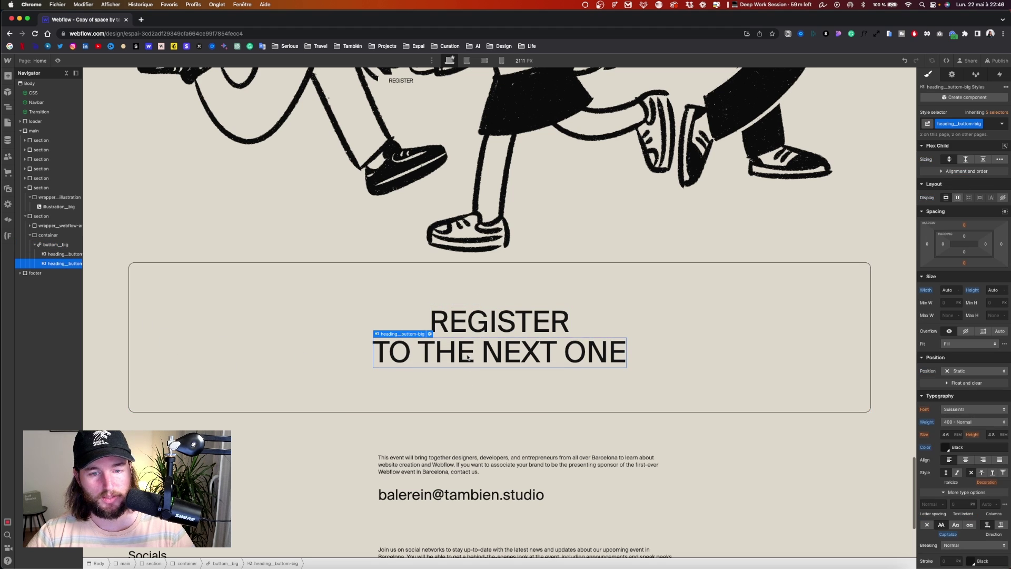
key("Delete")
key("super+z")
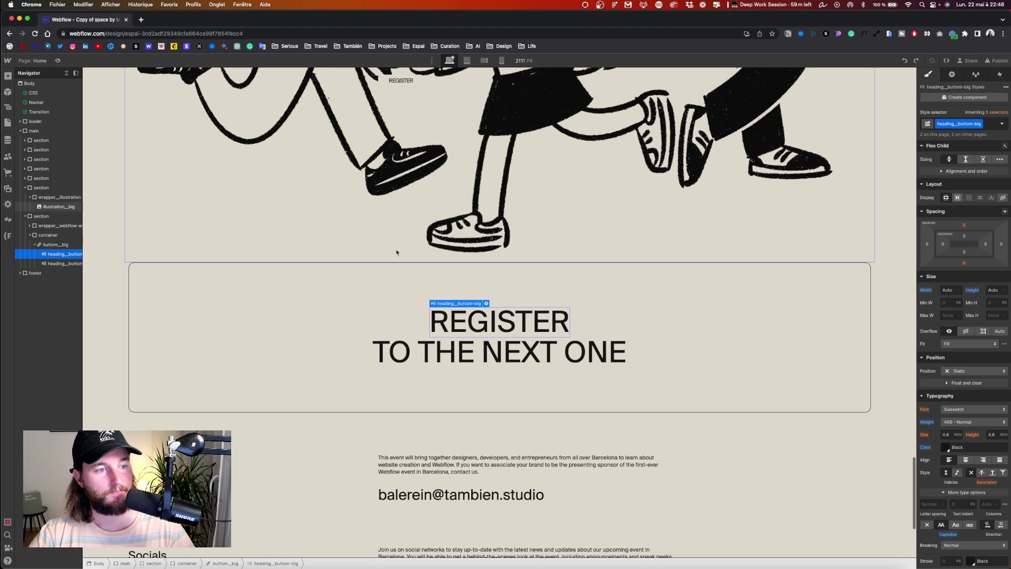
left_click(53, 245)
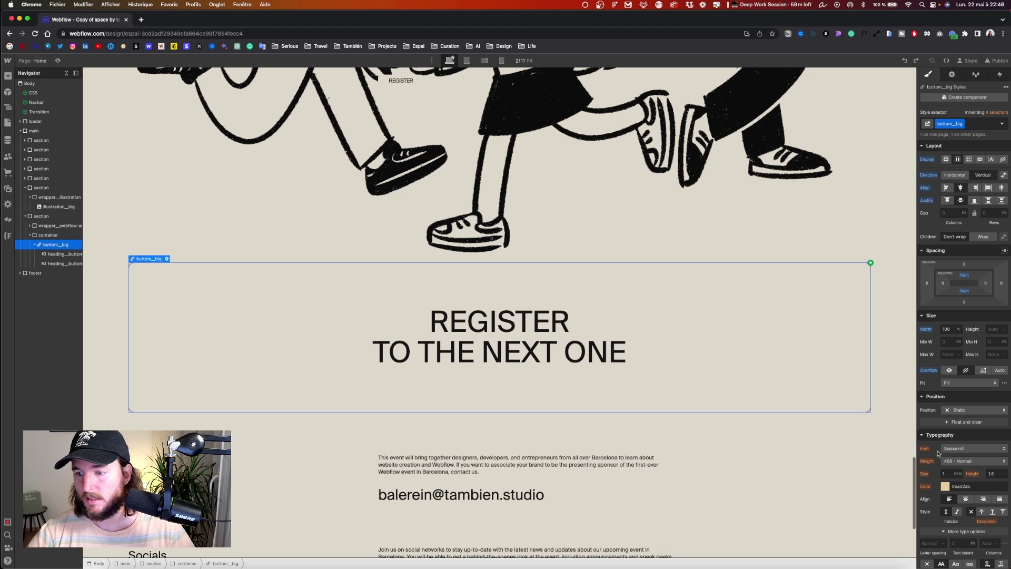
left_click(958, 414)
left_click(964, 431)
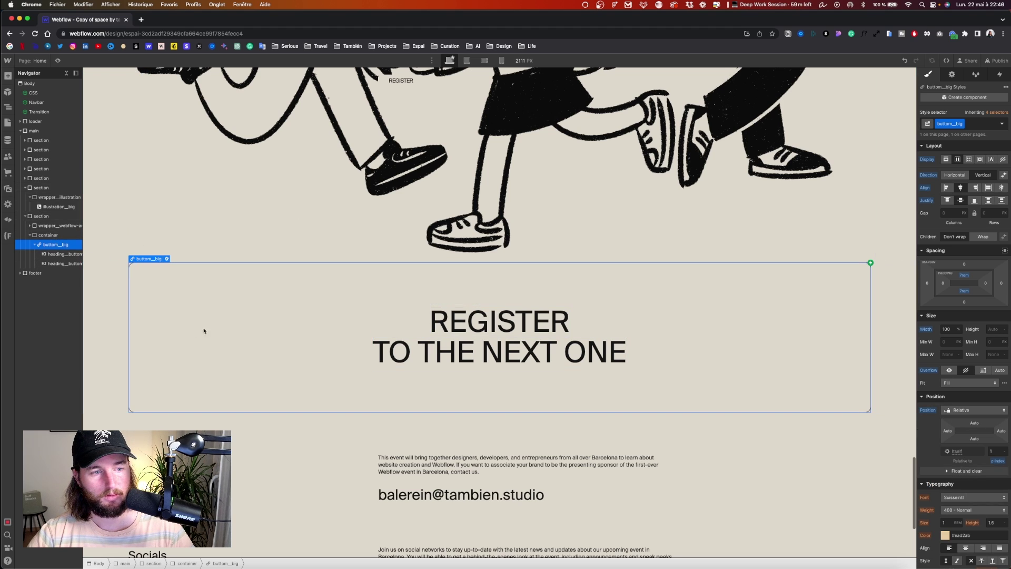
Give the TO THE NEXT ONE heading an is-absolute combo class with Absolute position.
left_click(445, 352)
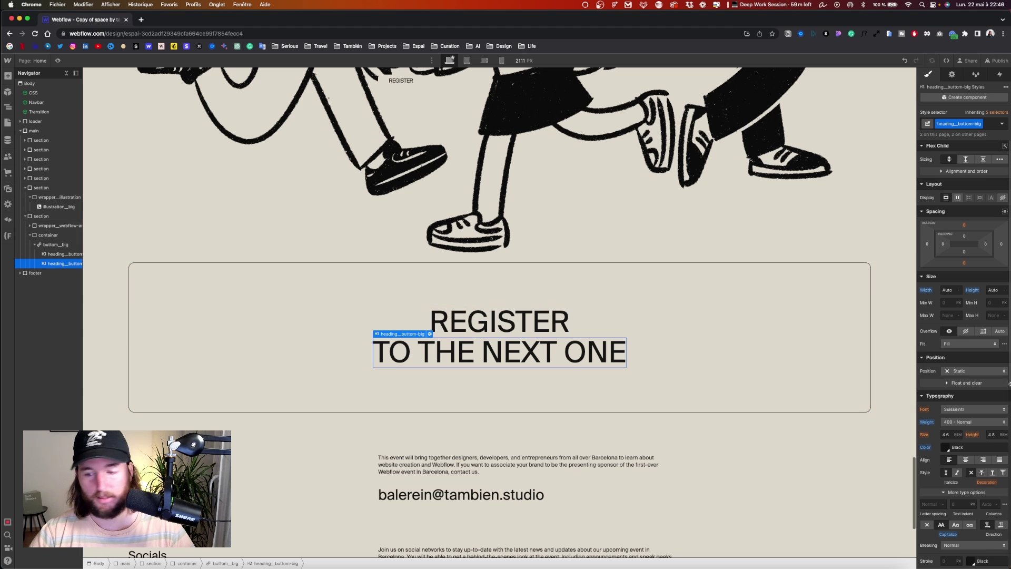
left_click(992, 127)
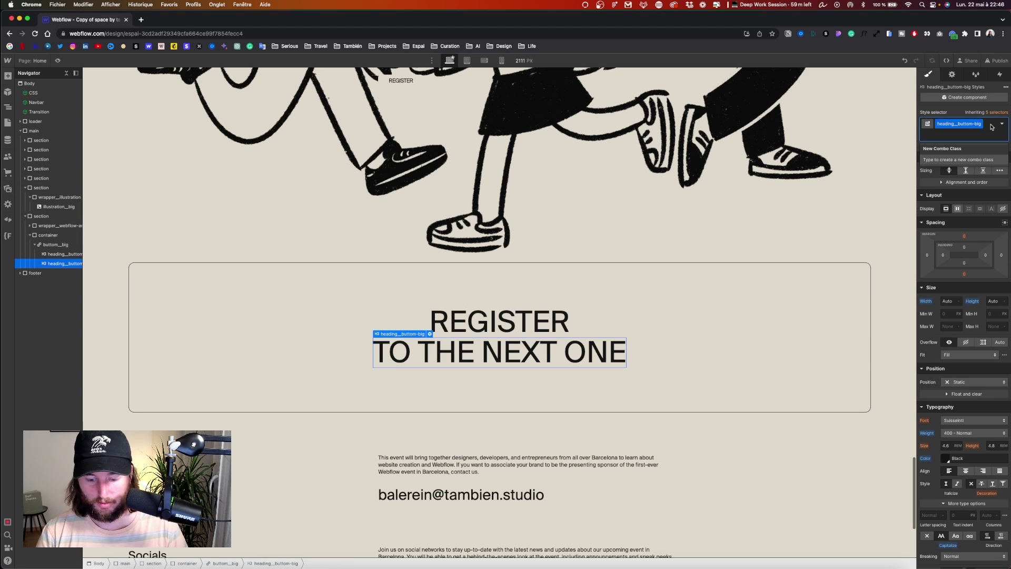
type("is")
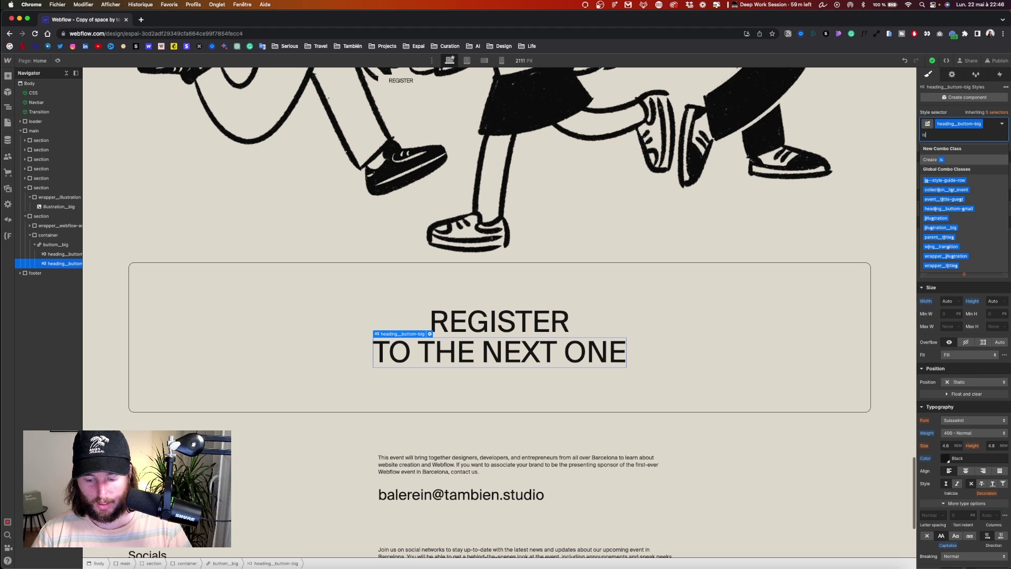
type("-absolute")
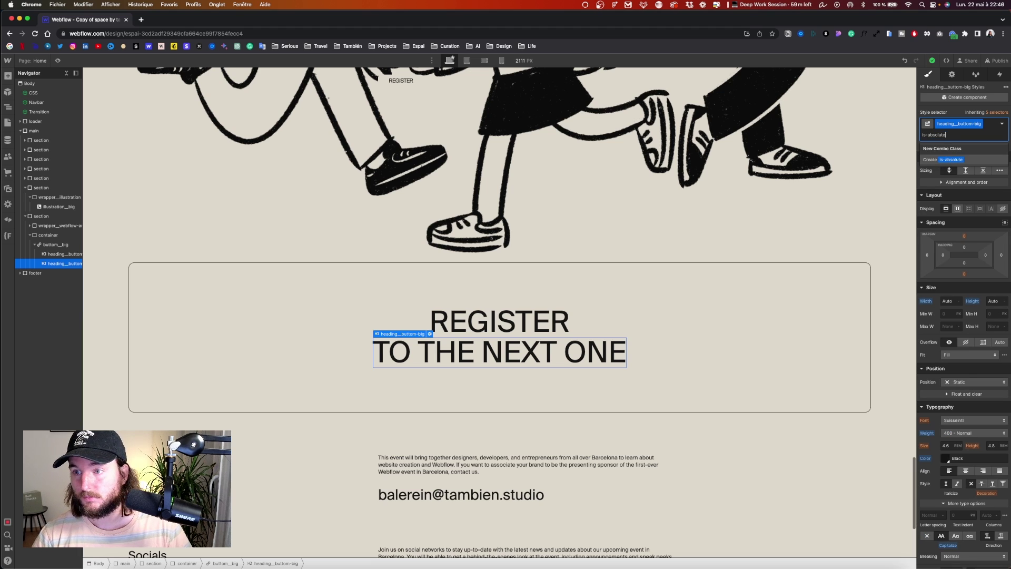
key("Return")
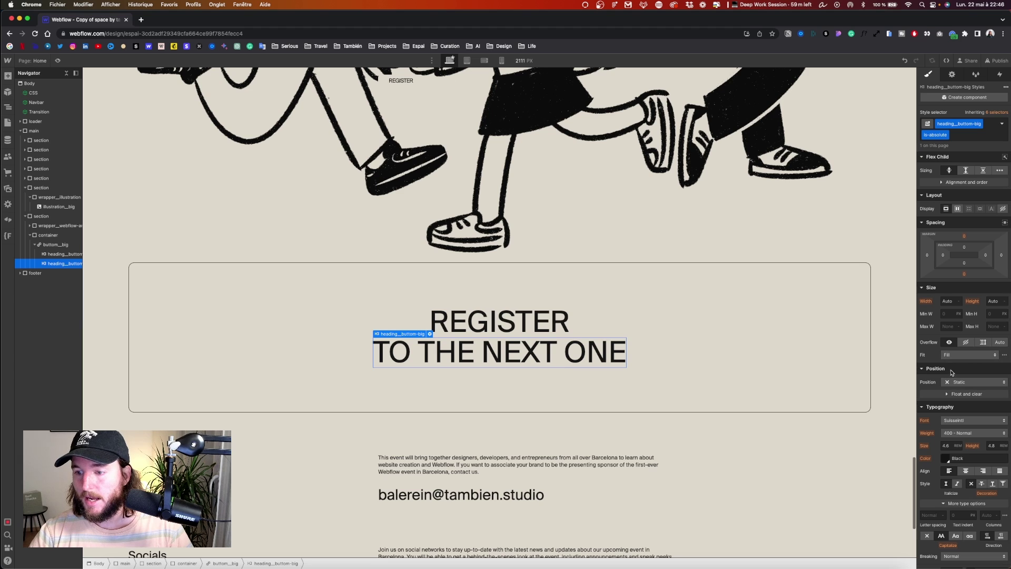
left_click(961, 382)
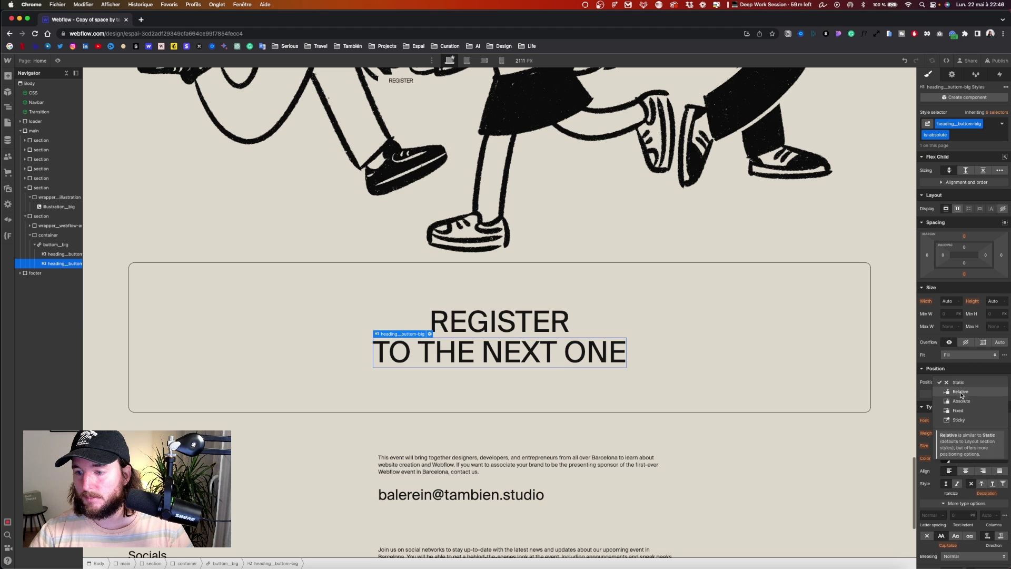
left_click(962, 401)
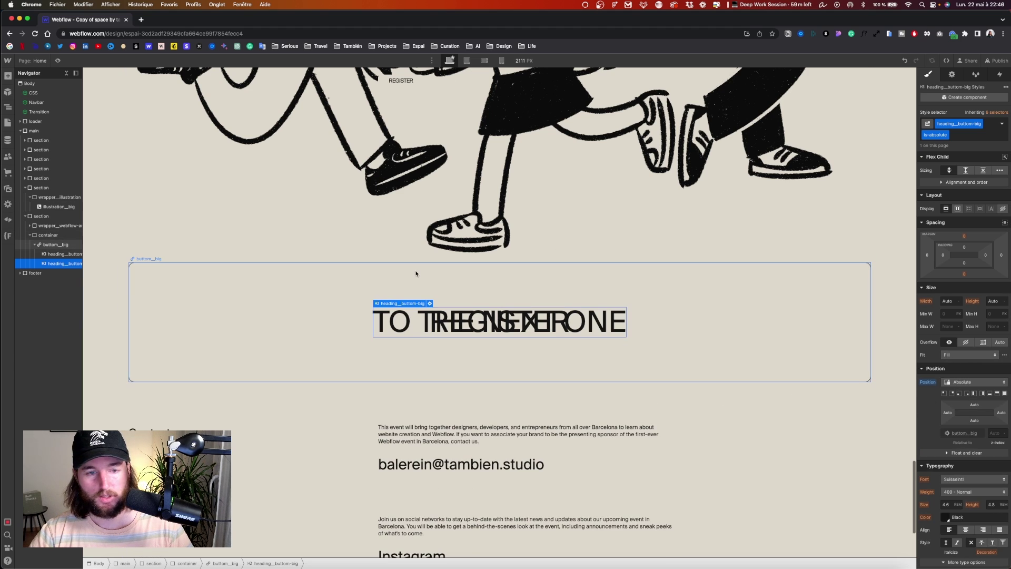
left_click(66, 254)
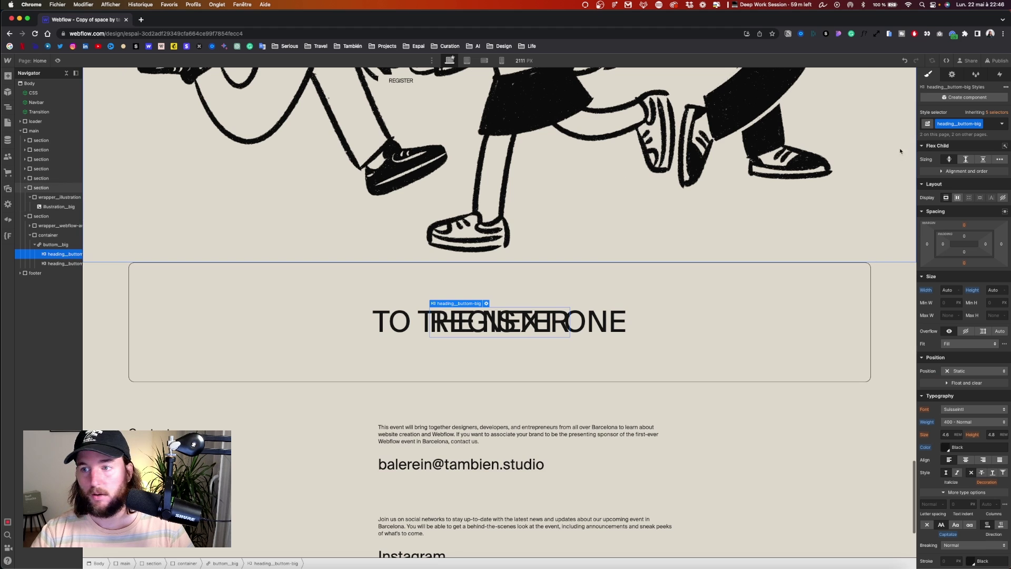
left_click(991, 122)
Give REGISTER an is-relative combo class, Relative position, z-index 1; set TO THE NEXT ONE's z-index to 2.
type("is-relati")
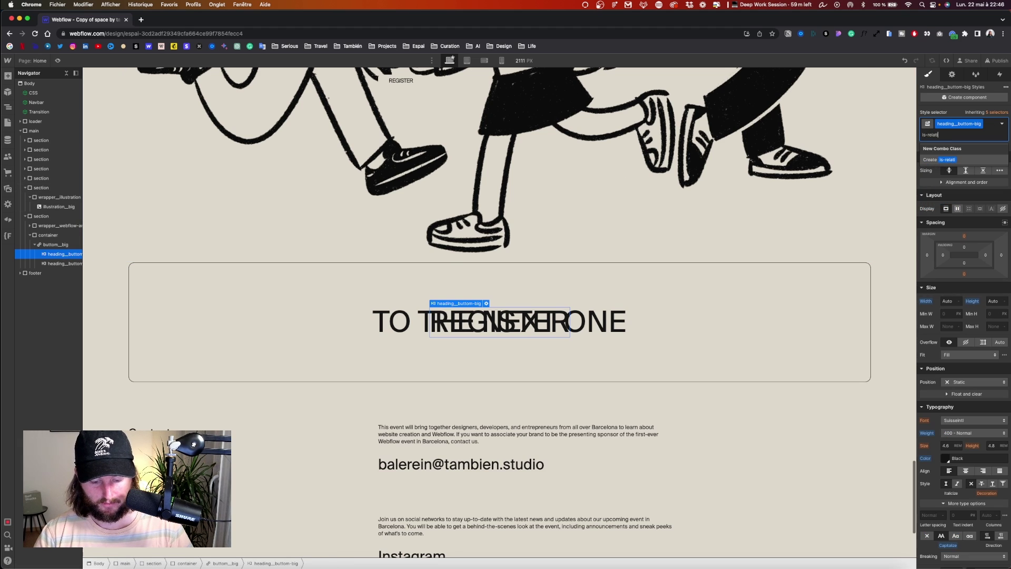
type("ve")
key("Return")
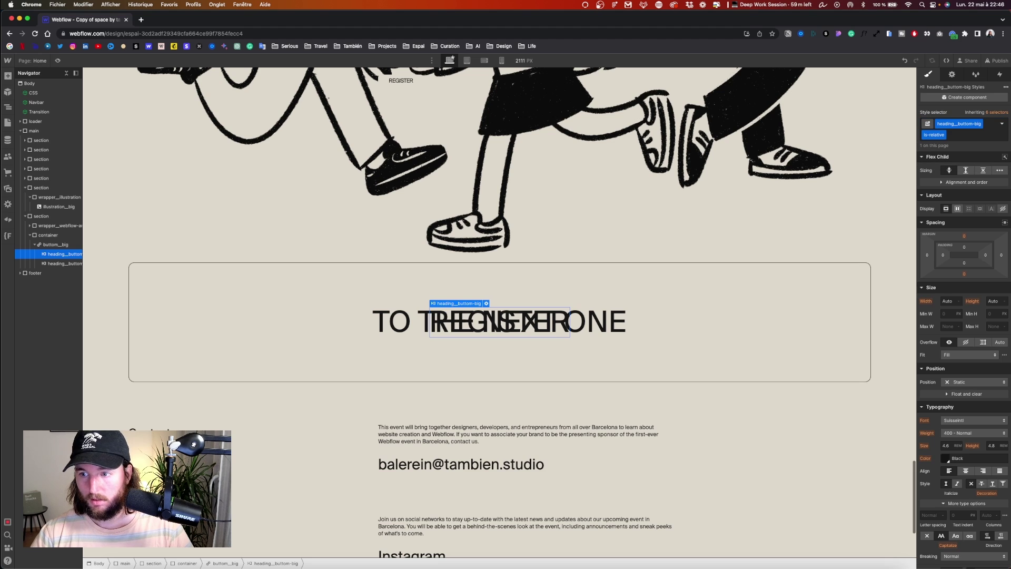
left_click(967, 383)
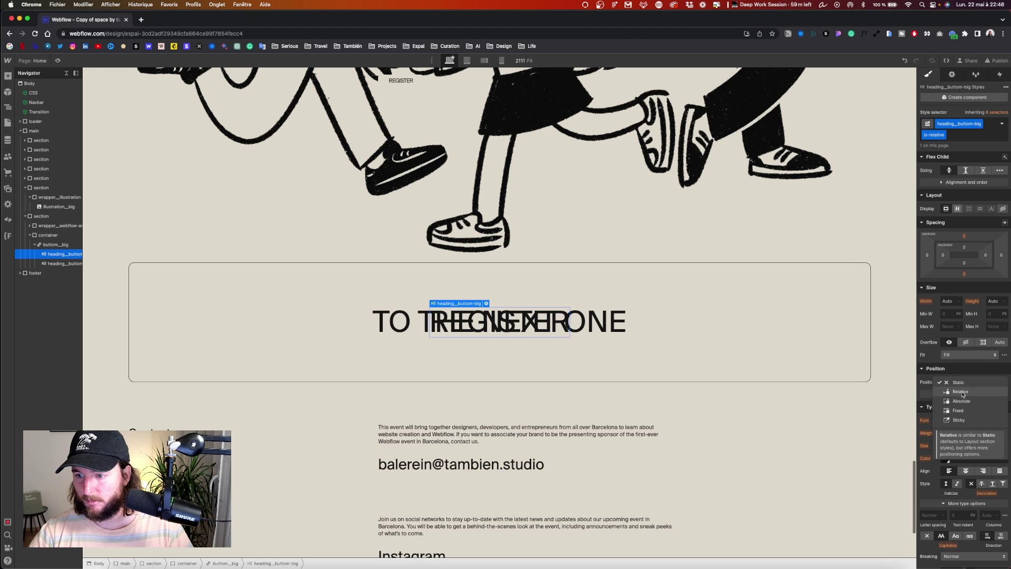
left_click(967, 411)
left_click(996, 423)
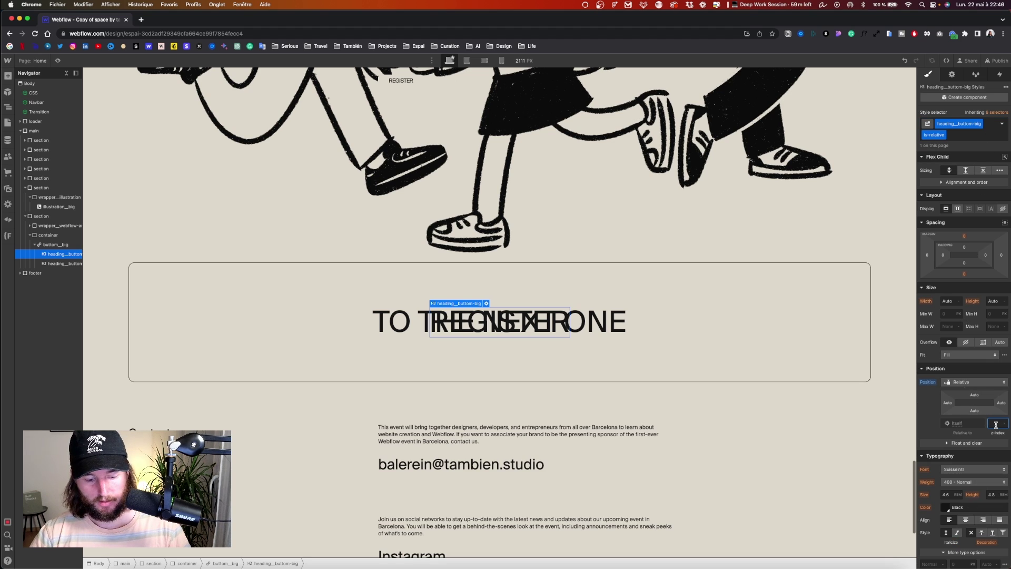
type("1")
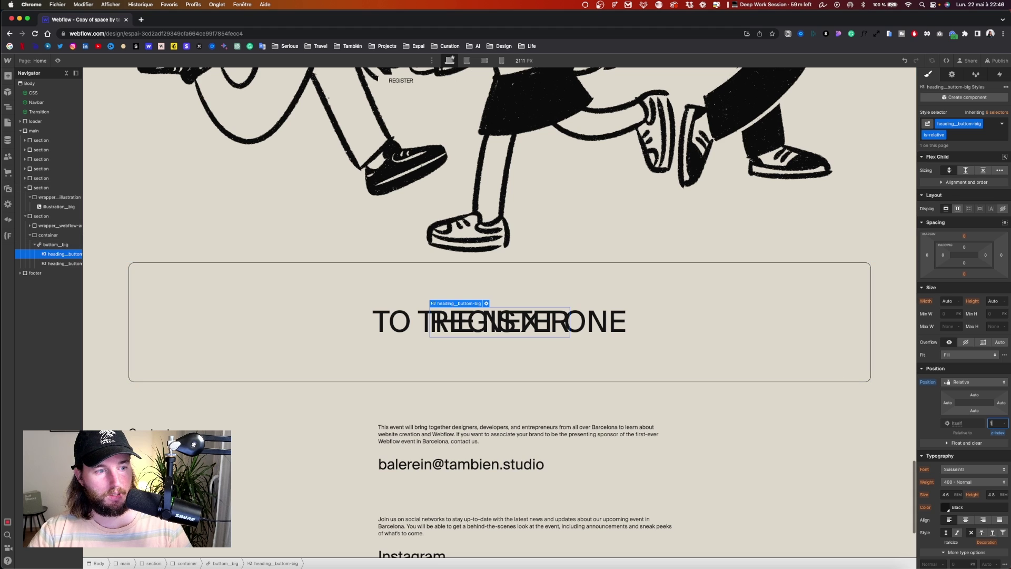
left_click(62, 263)
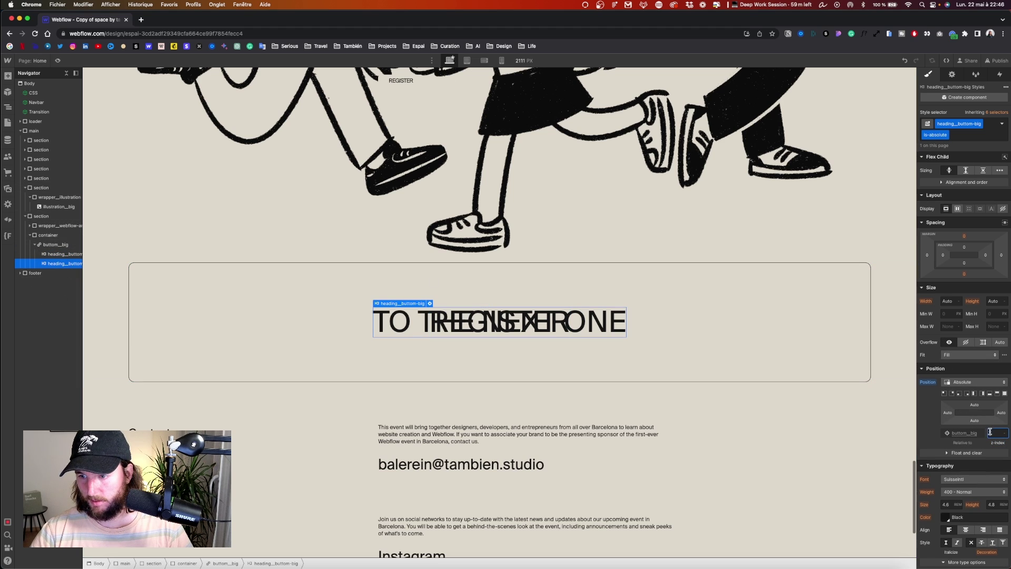
type("2")
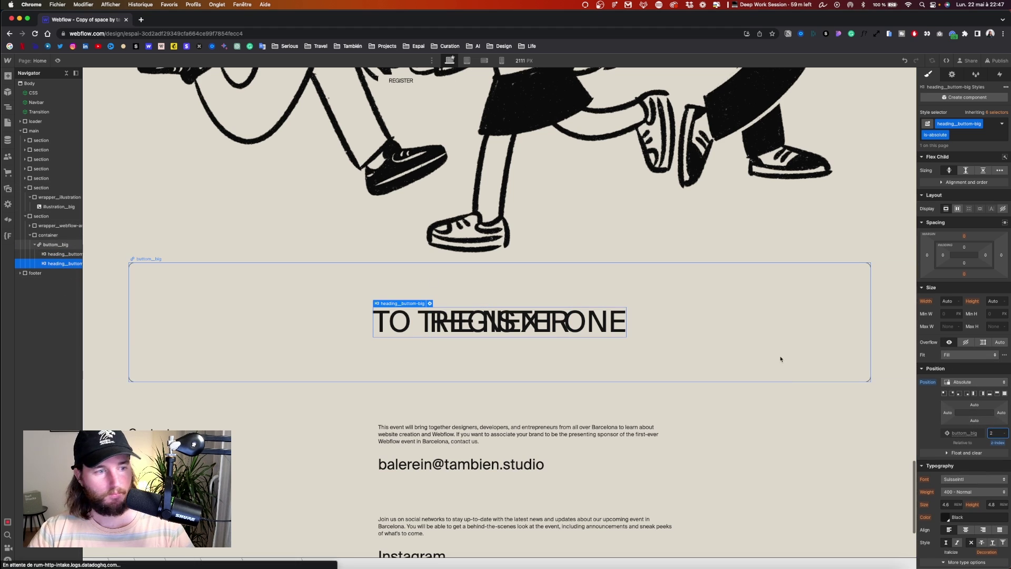
Add a Mouse hover trigger on the buttom_big box that applies to its whole class.
left_click(60, 245)
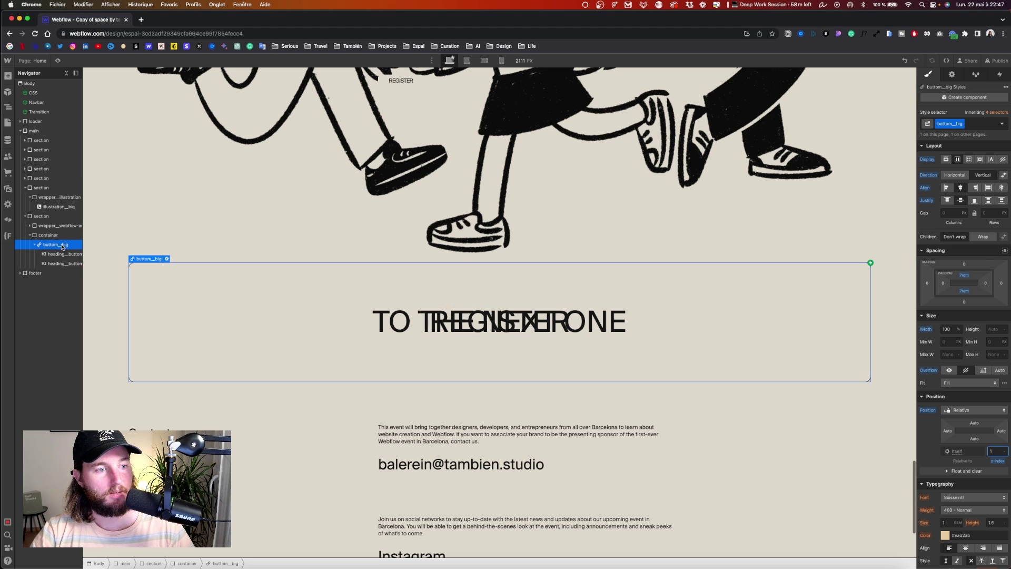
key("h")
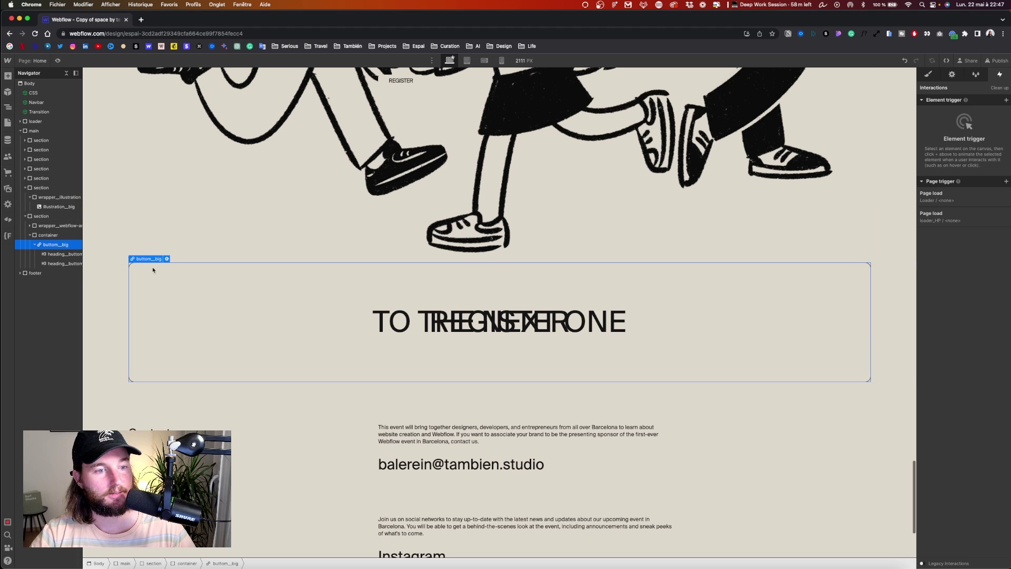
left_click(1006, 101)
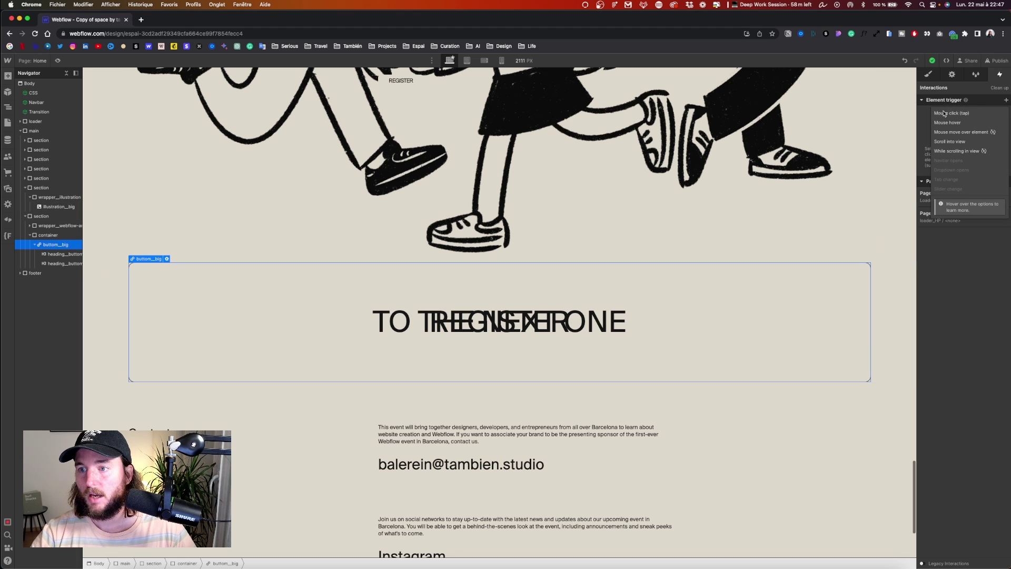
left_click(960, 124)
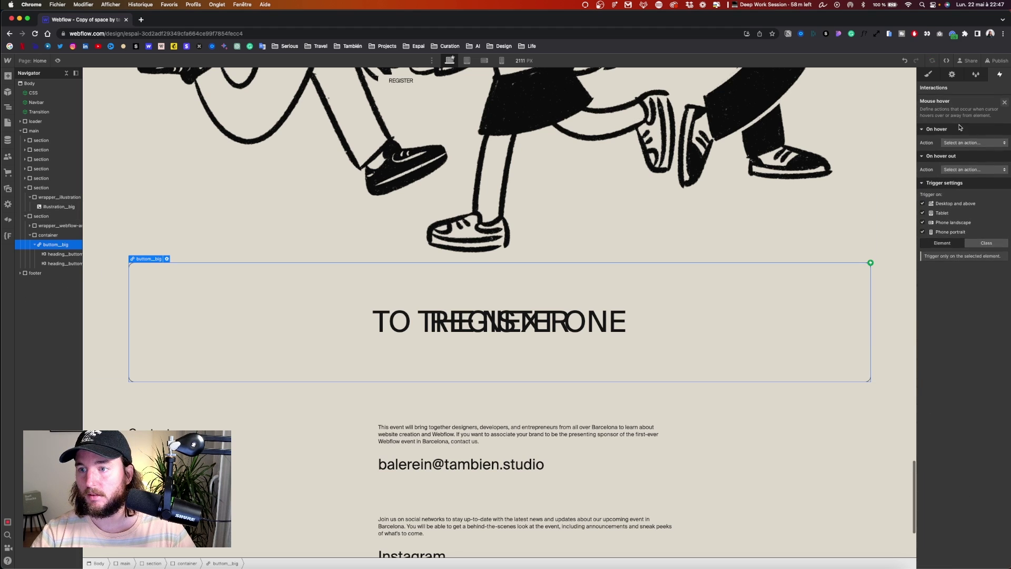
left_click(994, 243)
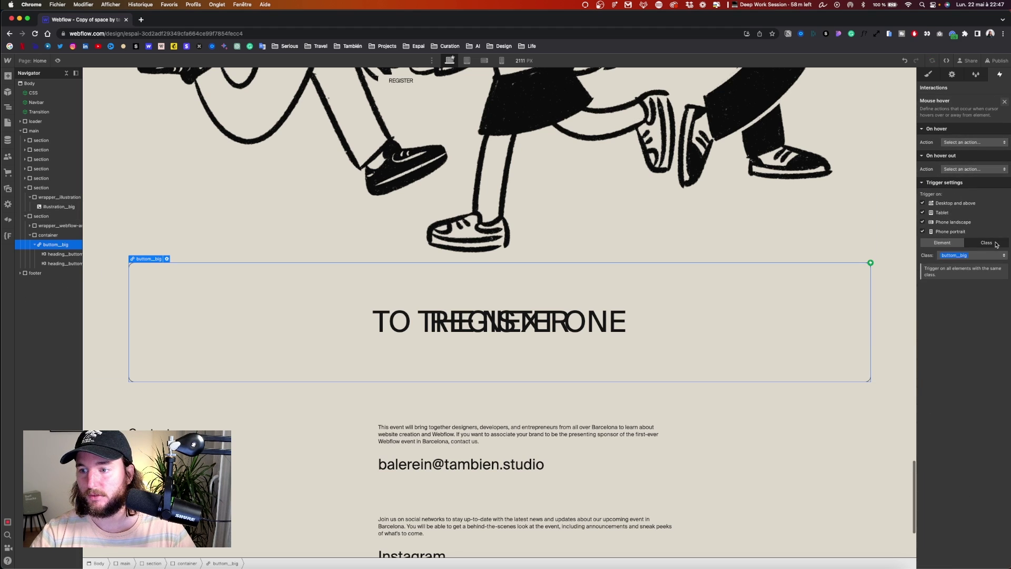
Limit the hover trigger to desktop by unchecking phone portrait, phone landscape and tablet.
left_click(948, 231)
left_click(947, 221)
left_click(943, 213)
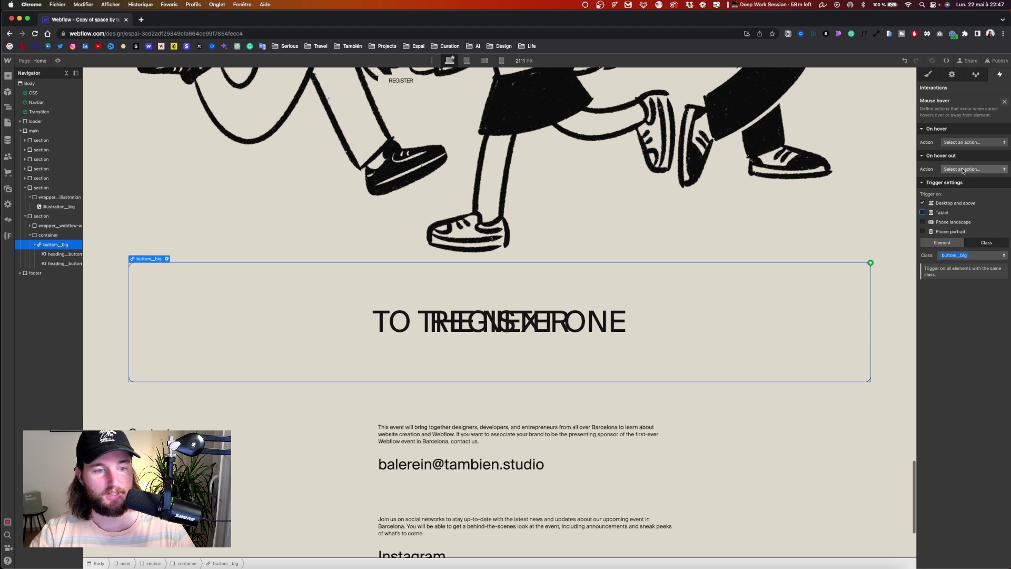
Make hovering start a new timed animation named button__hover-IN.
left_click(969, 143)
left_click(967, 158)
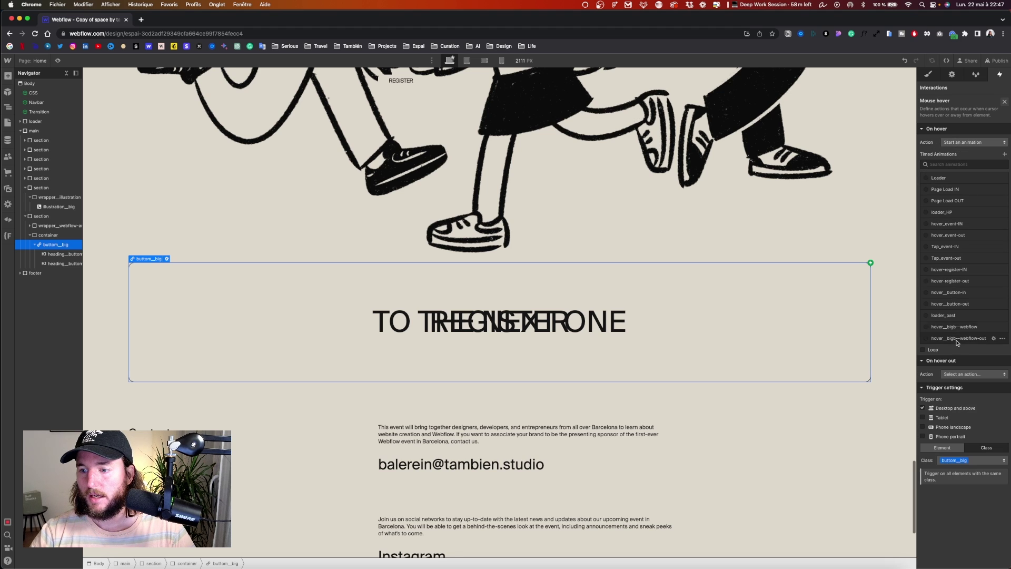
left_click(1005, 155)
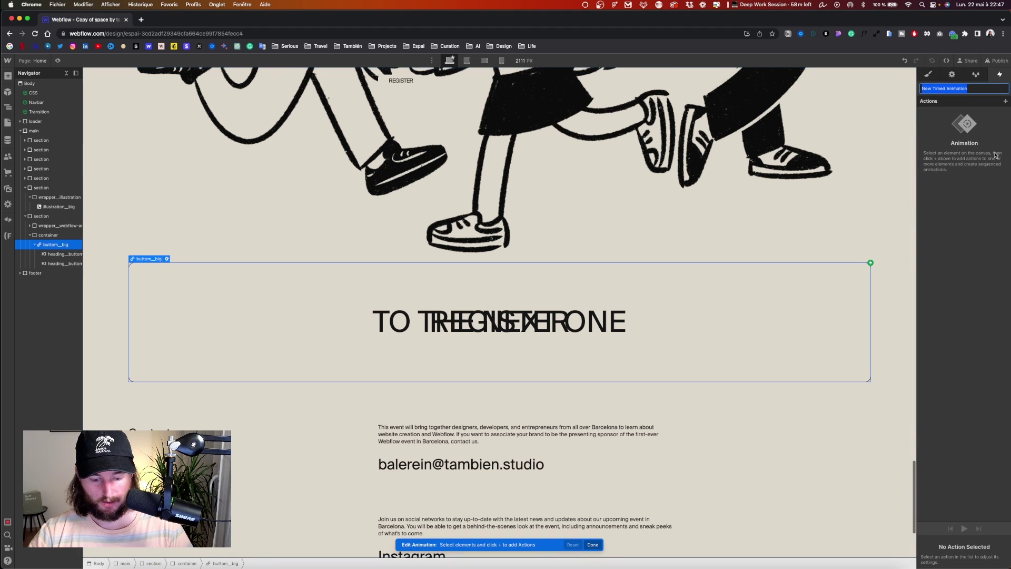
type("button_ho")
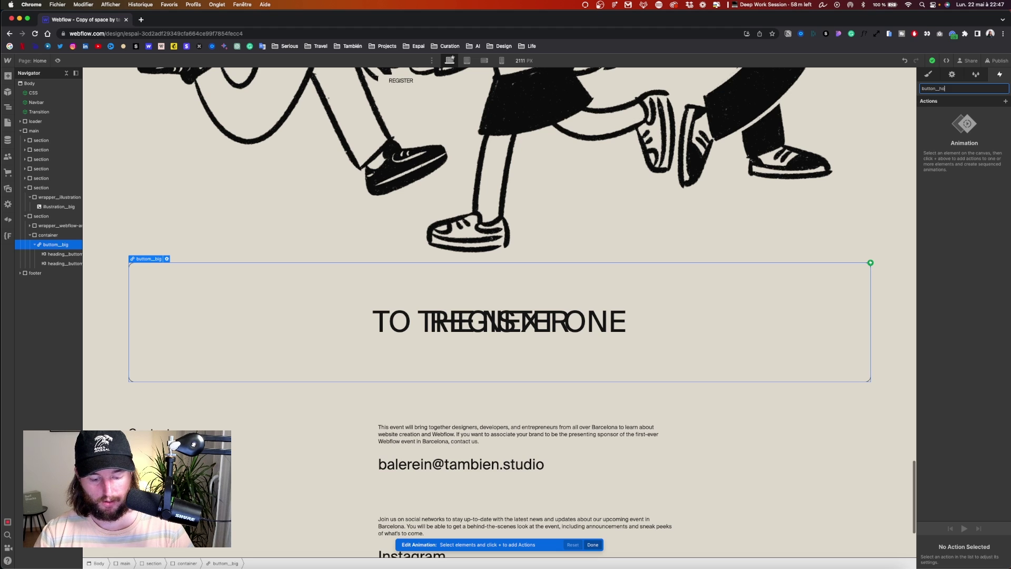
key("Return")
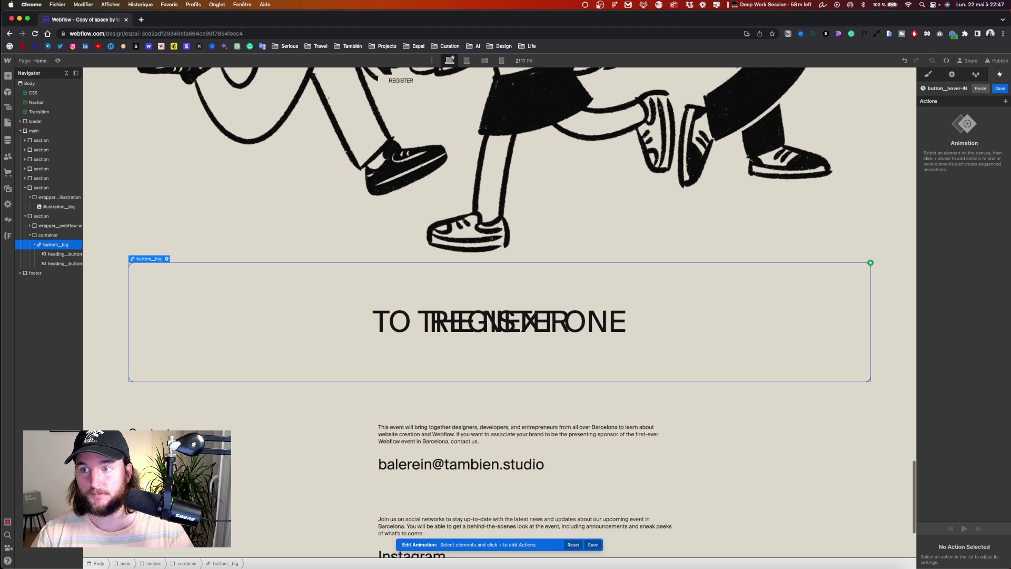
Add a Move action for the REGISTER heading to the button__hover-IN animation.
left_click(62, 253)
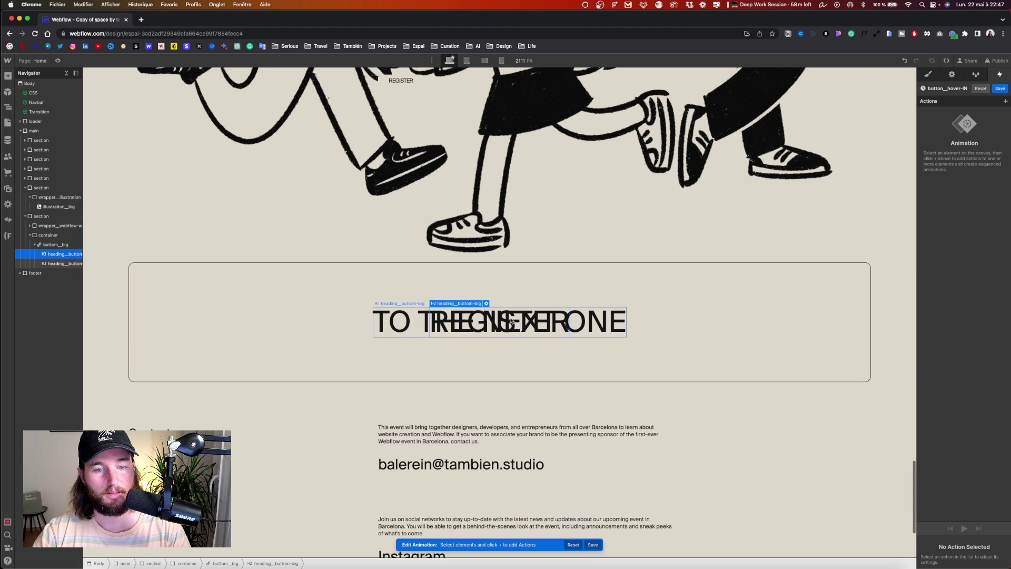
left_click(1007, 101)
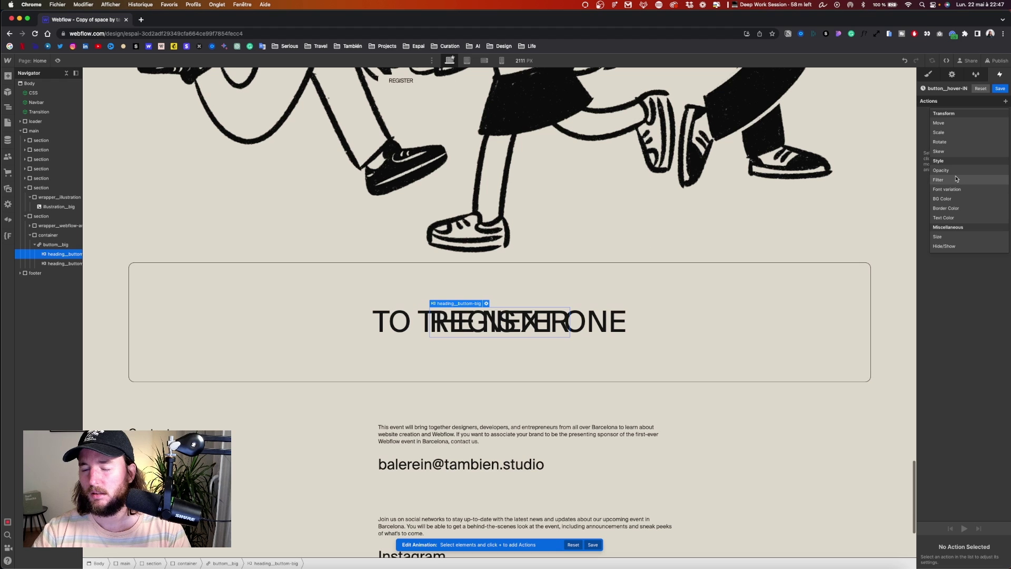
left_click(942, 124)
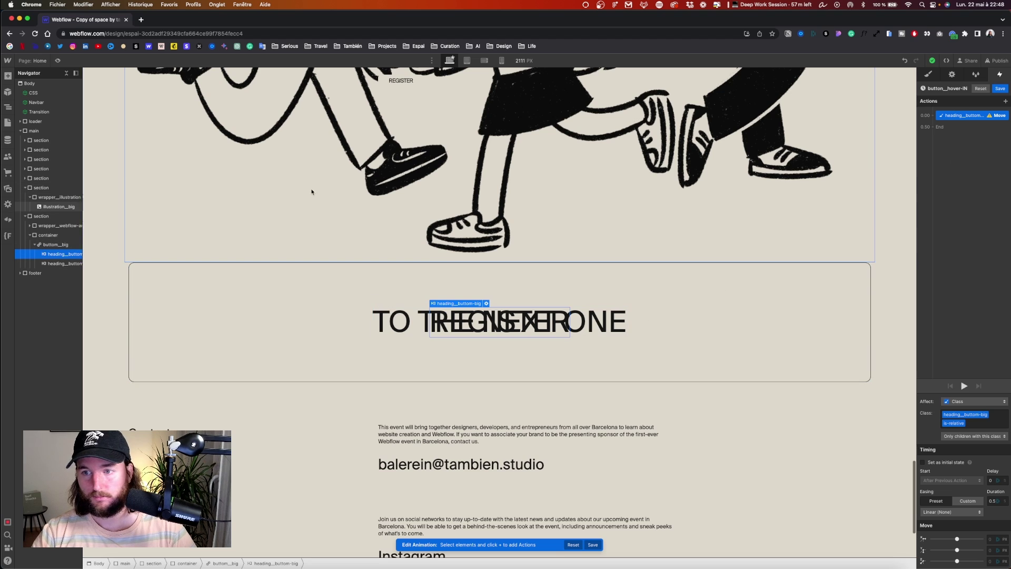
Add a Move action for TO THE NEXT ONE, playing together with the REGISTER move.
left_click(59, 263)
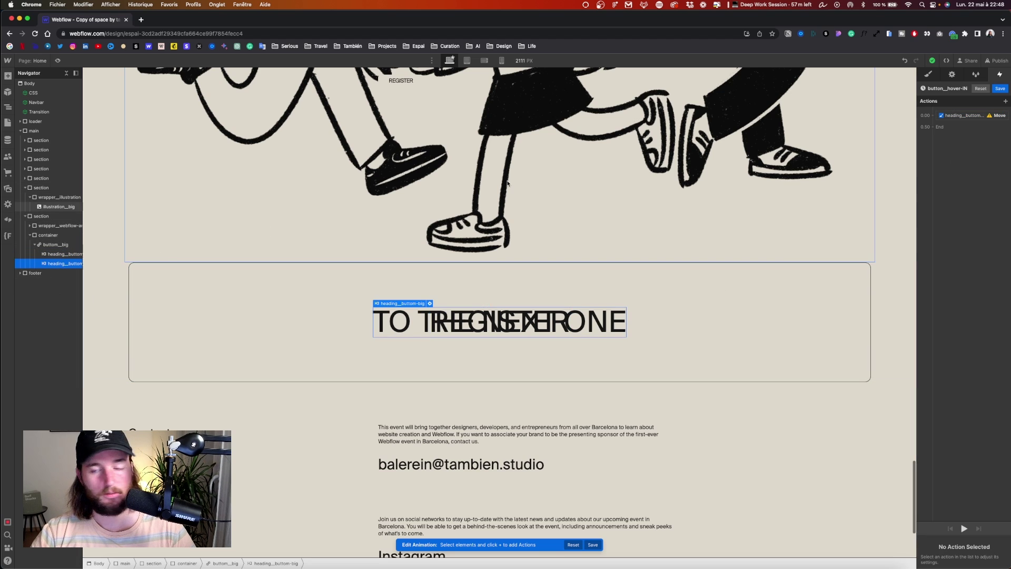
left_click(1006, 101)
left_click(964, 123)
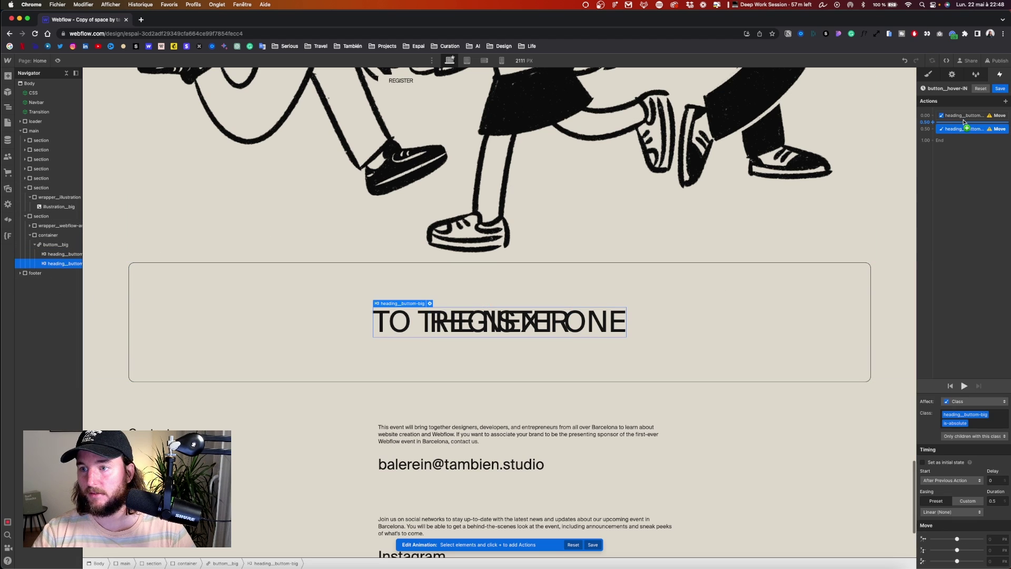
left_click_drag(960, 131, 963, 113)
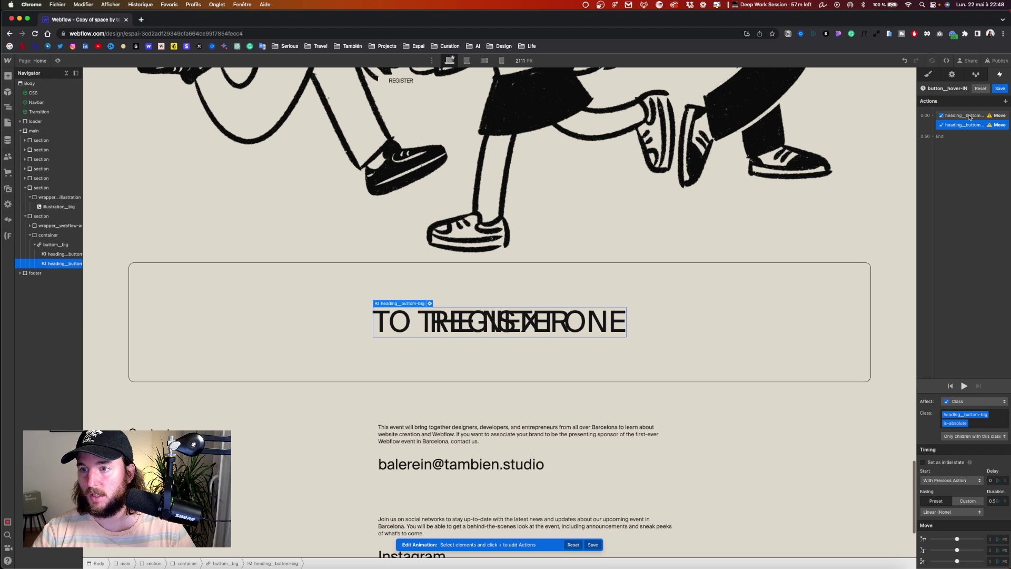
left_click(971, 117, "shift")
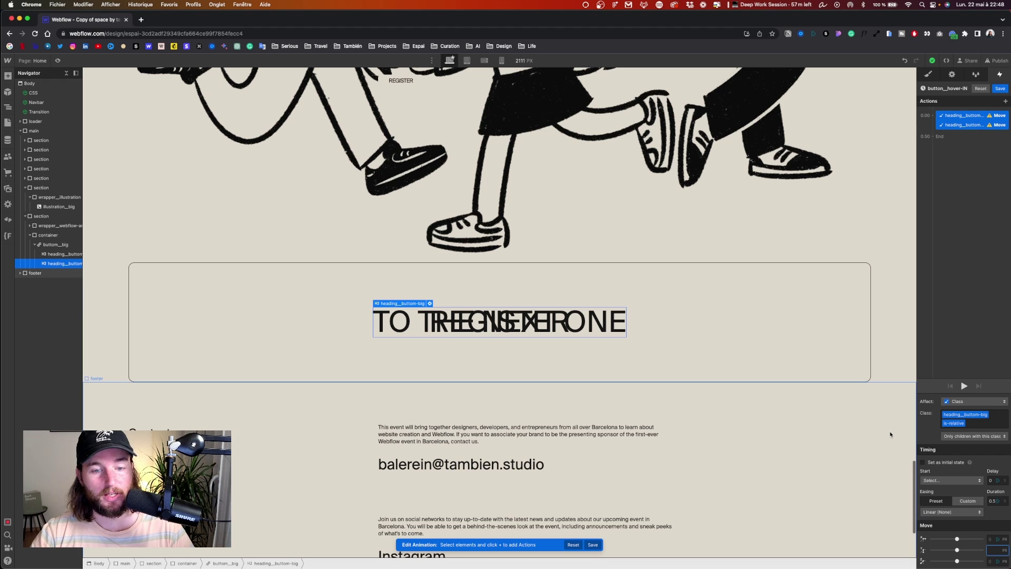
Set the REGISTER move's Y to 0% and mark both move actions as the initial state.
left_click(994, 549)
left_click(959, 115)
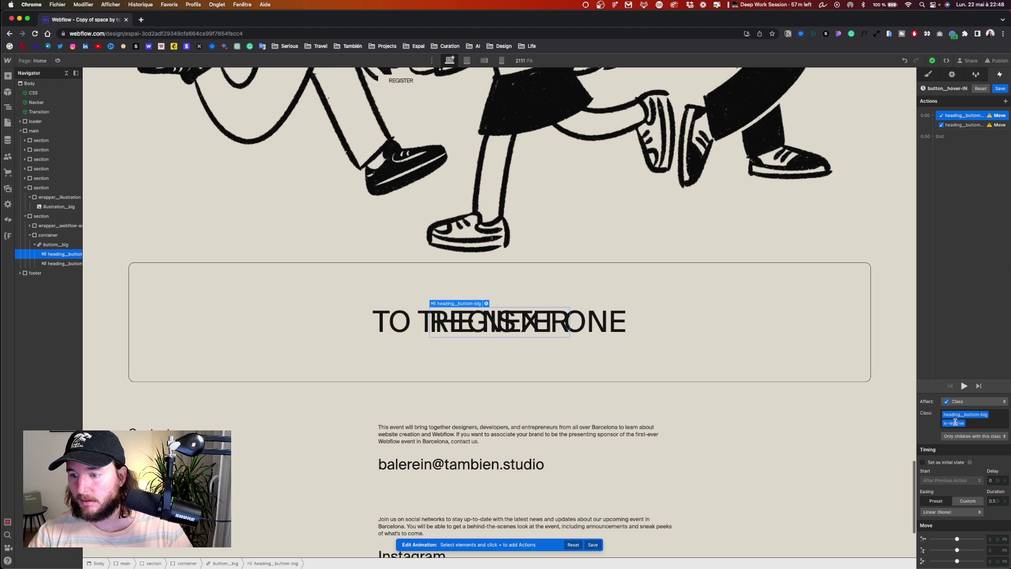
left_click(990, 550)
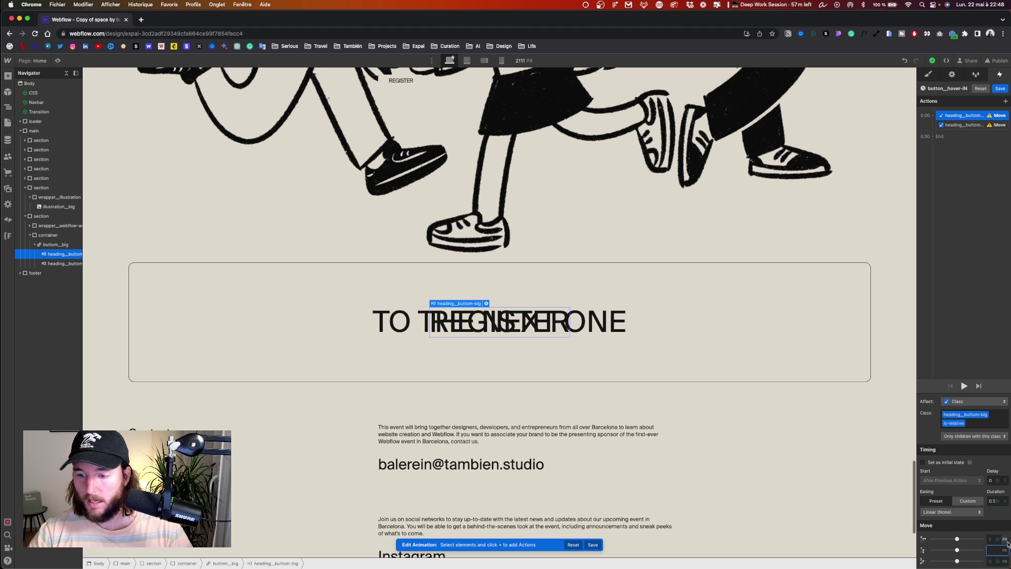
type("0")
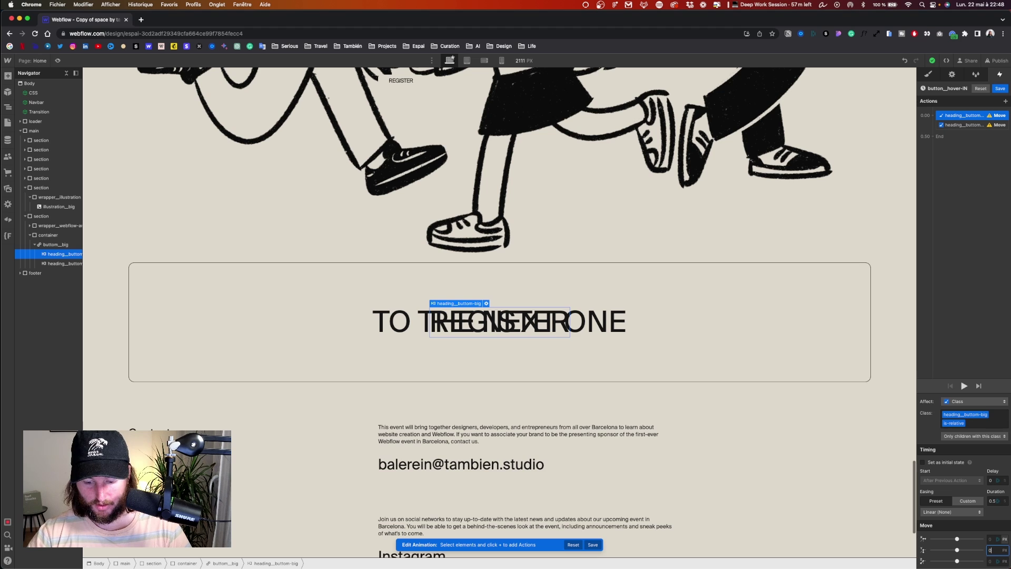
type("%")
key("Return")
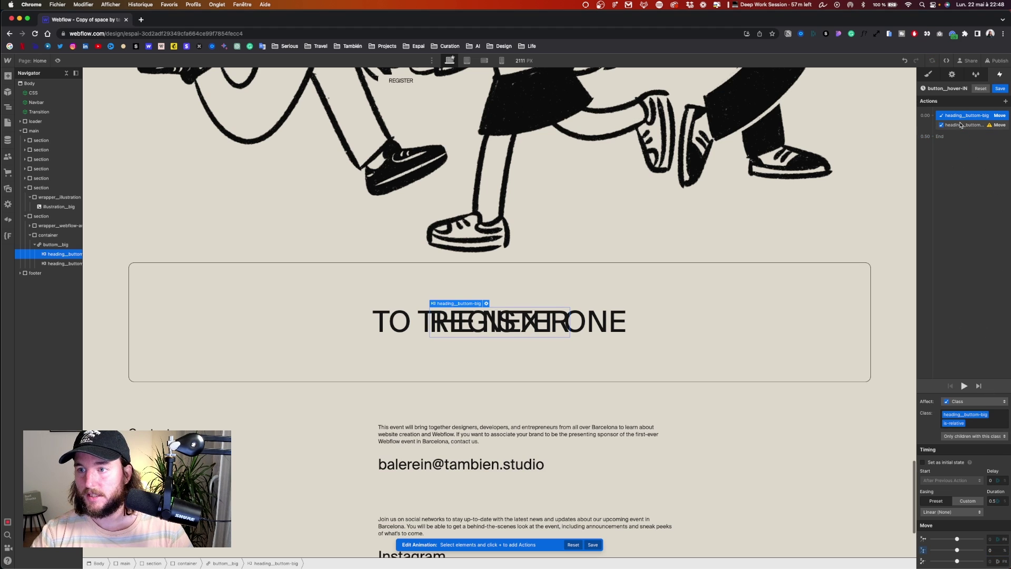
left_click(960, 125, "shift")
left_click(930, 462)
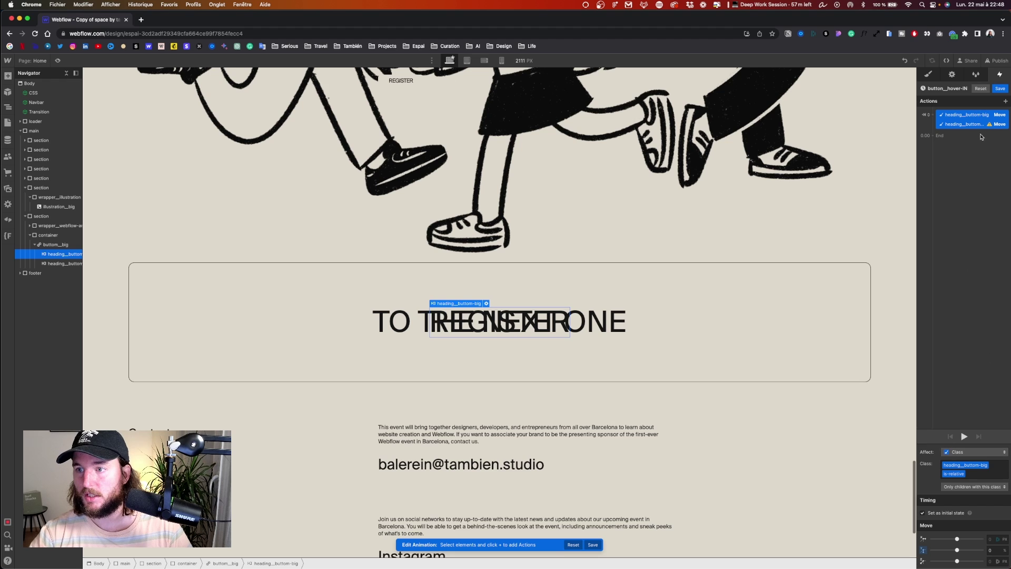
left_click(964, 114)
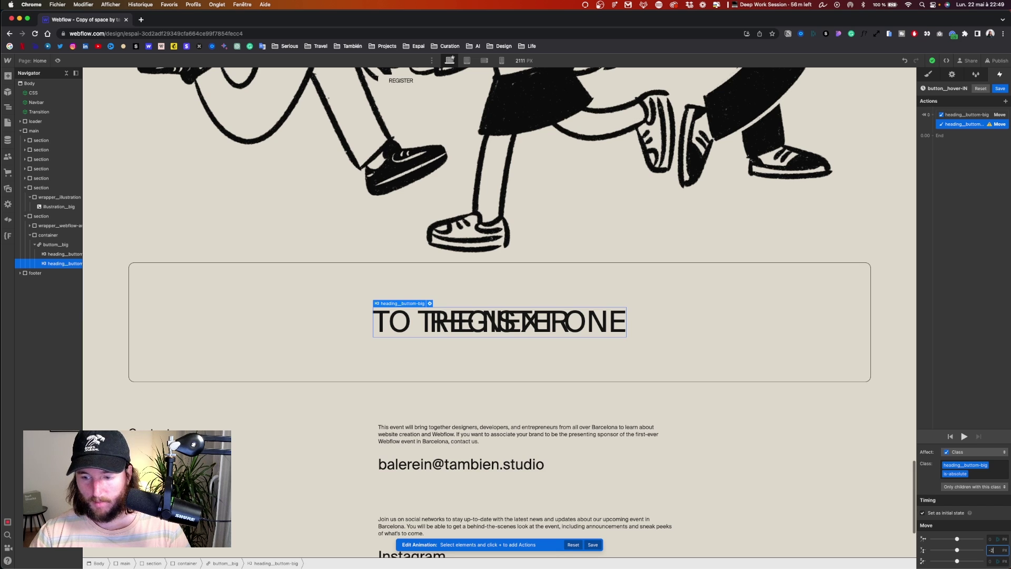
Set the TO THE NEXT ONE move's Y offset to 450 and save the animation.
key("Return")
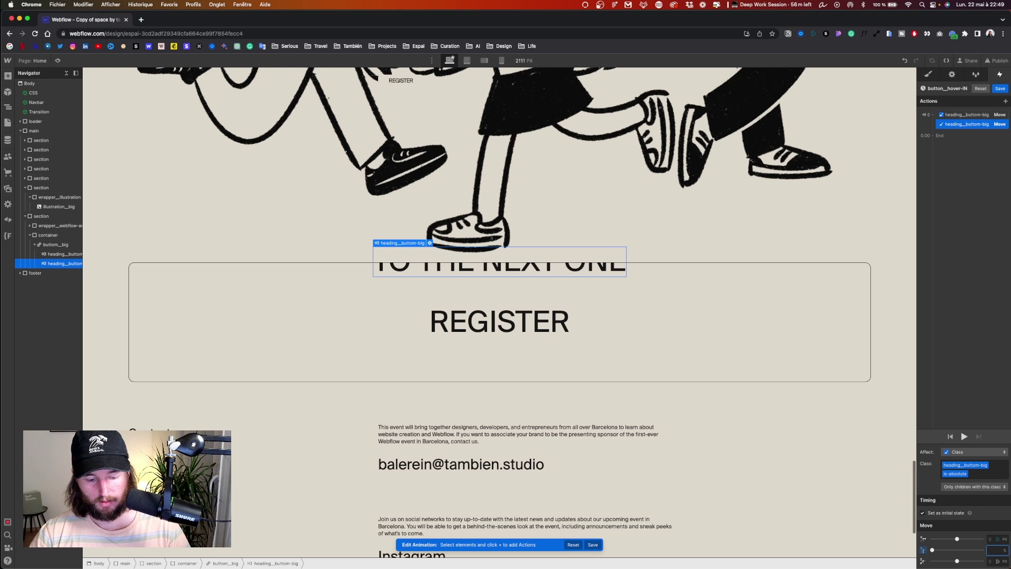
key("BackSpace")
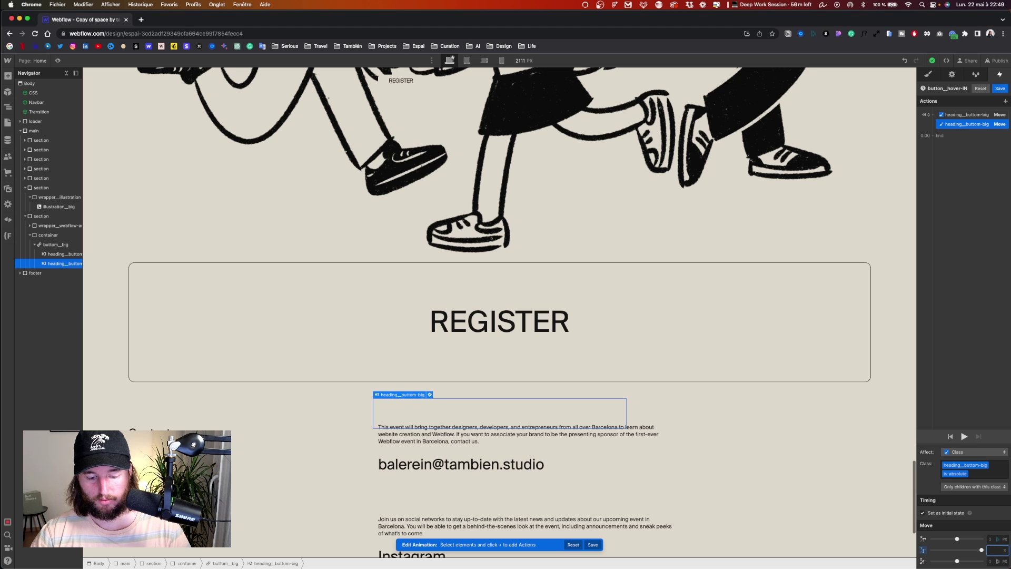
key("BackSpace")
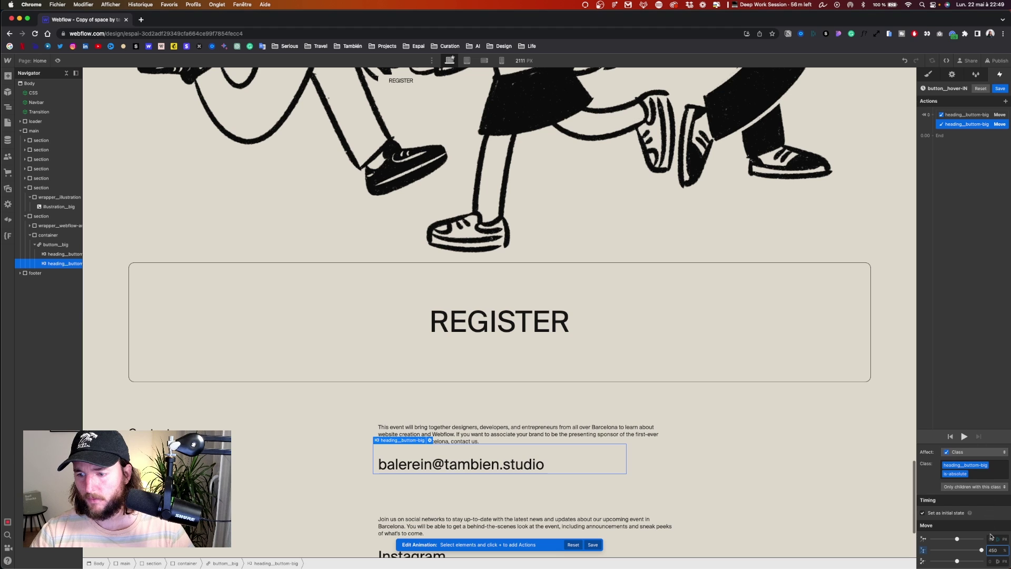
key("Return")
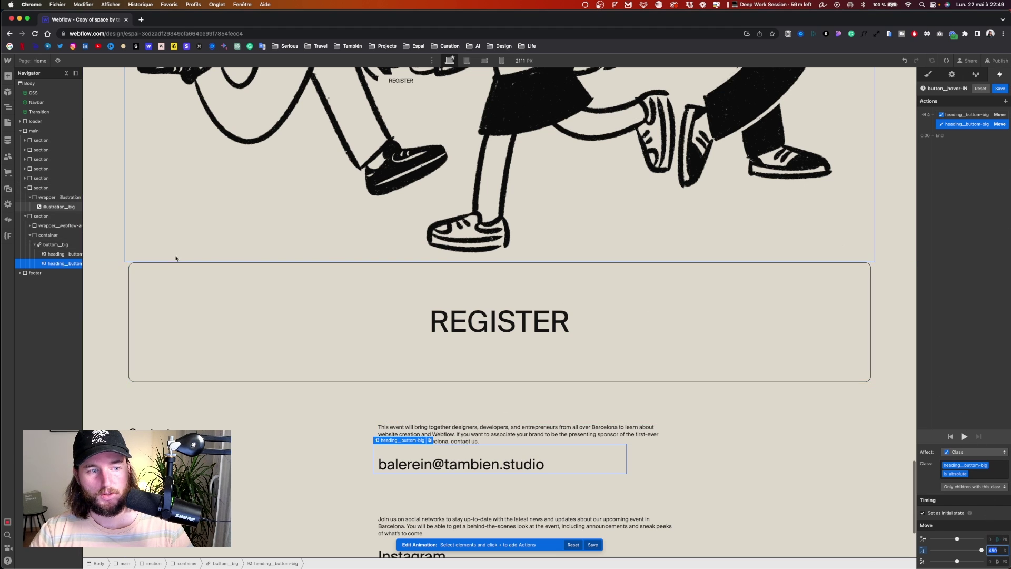
left_click(1001, 88)
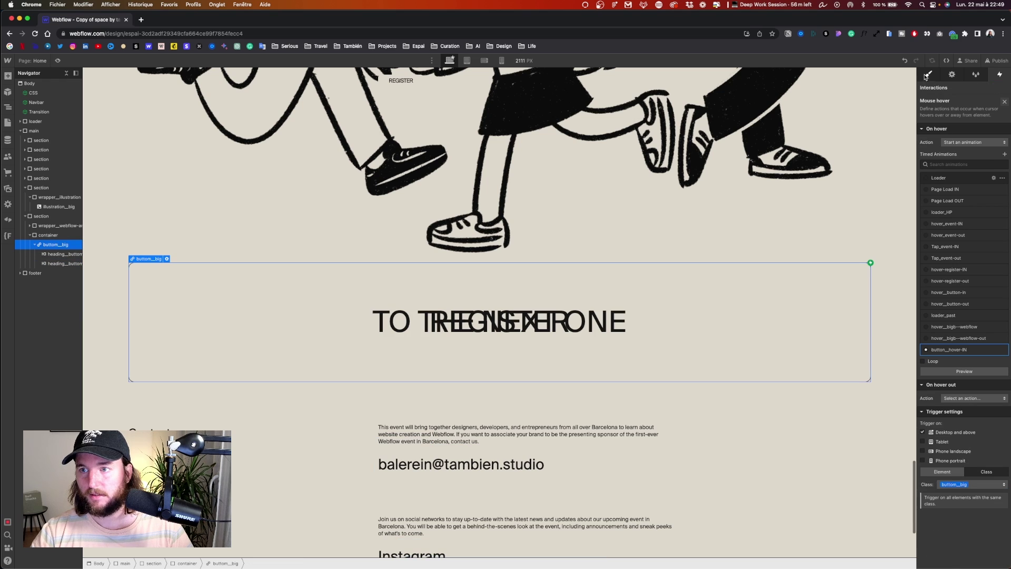
Open button_hover-IN from the buttom_big Mouse hover trigger and select its second move action.
left_click(928, 74)
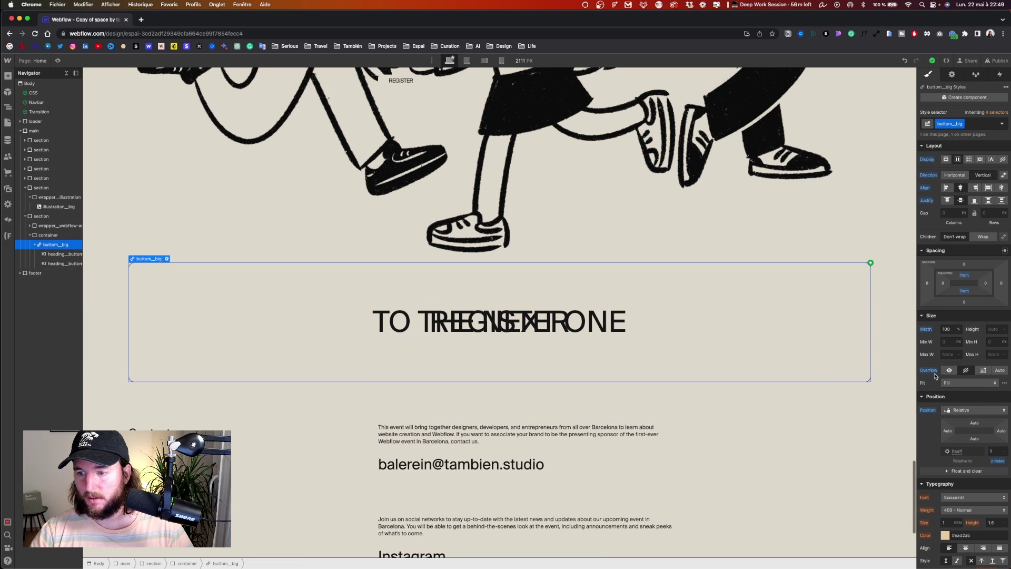
left_click(1000, 74)
left_click(957, 115)
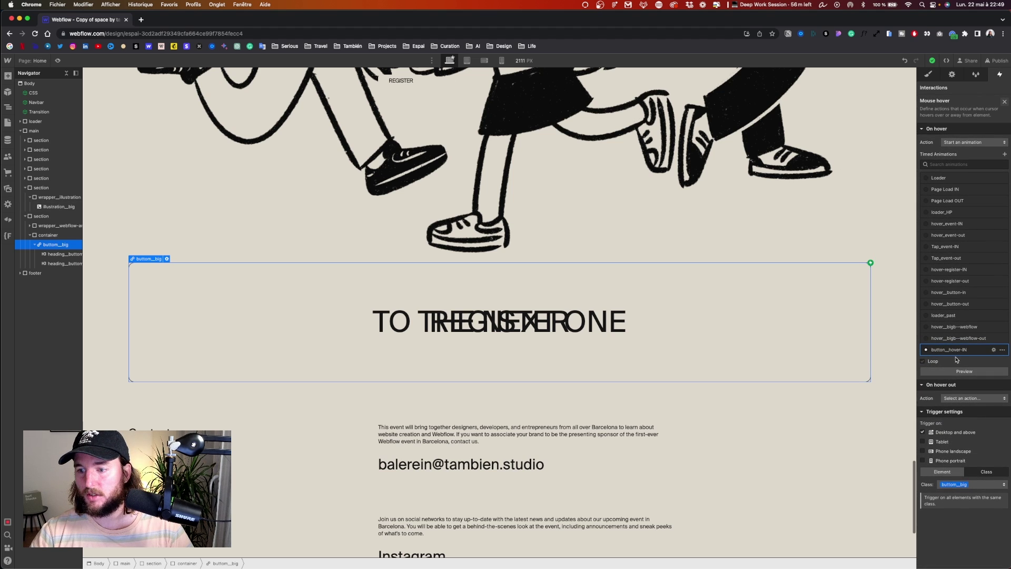
left_click(958, 358)
left_click(967, 124)
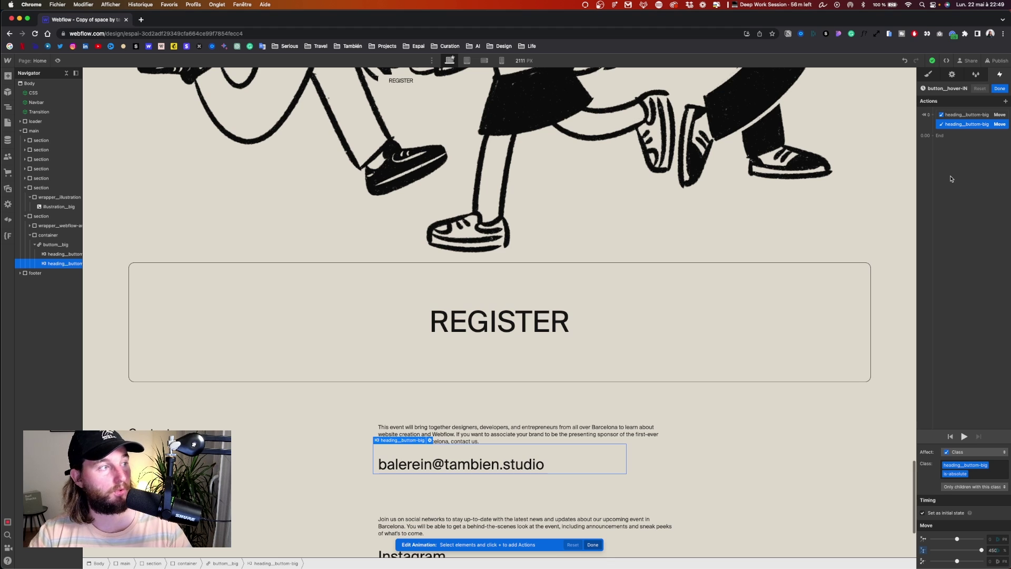
Copy both heading Move actions and paste them as a new animation step.
left_click(970, 118)
left_click(967, 125, "shift")
key("super+c")
key("super+v")
Set the new REGISTER move's Y offset to -450.
left_click(967, 138)
left_click(998, 550)
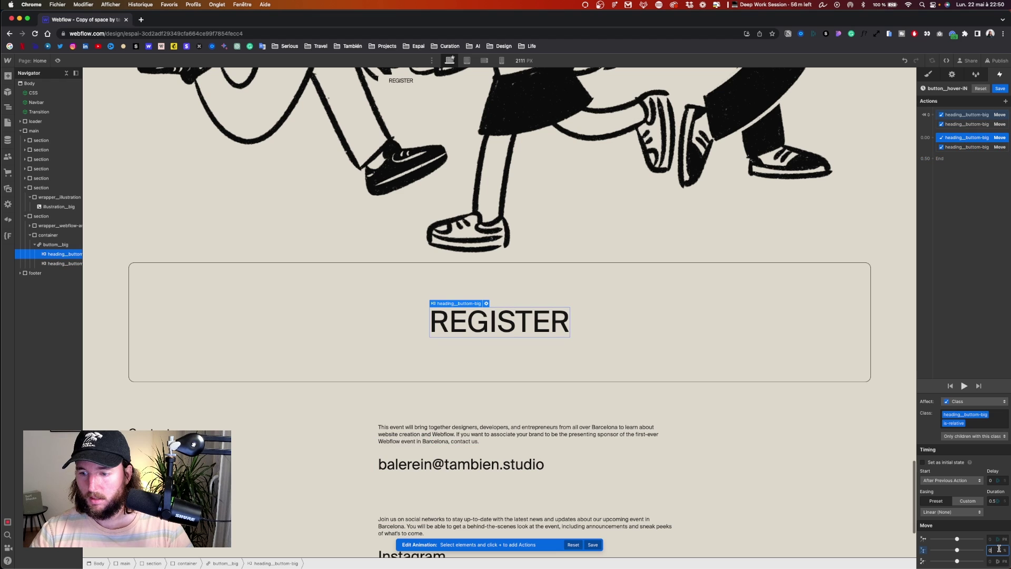
key("BackSpace")
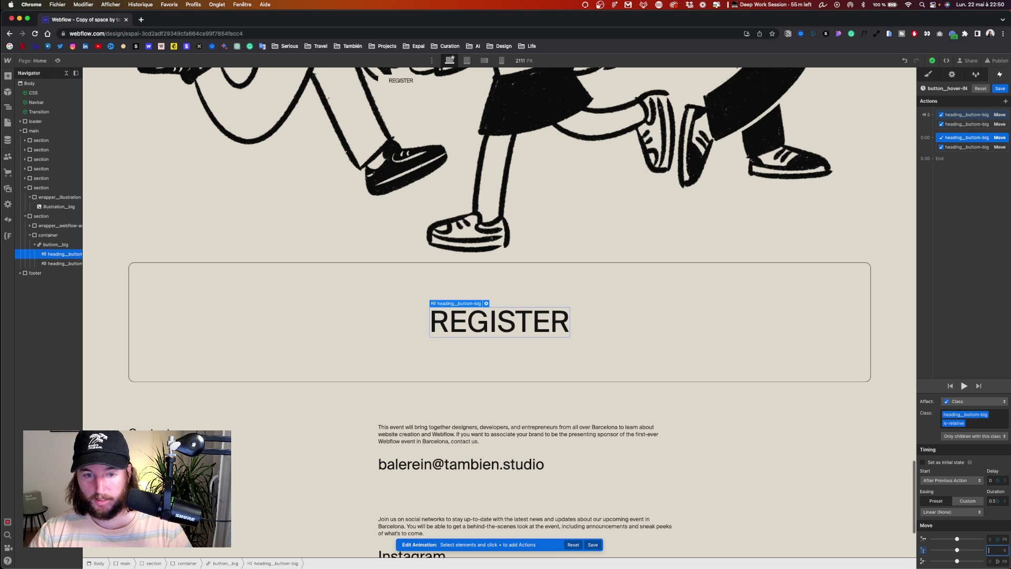
type("-450")
key("super+a")
type("450")
key("super+a")
type("-450")
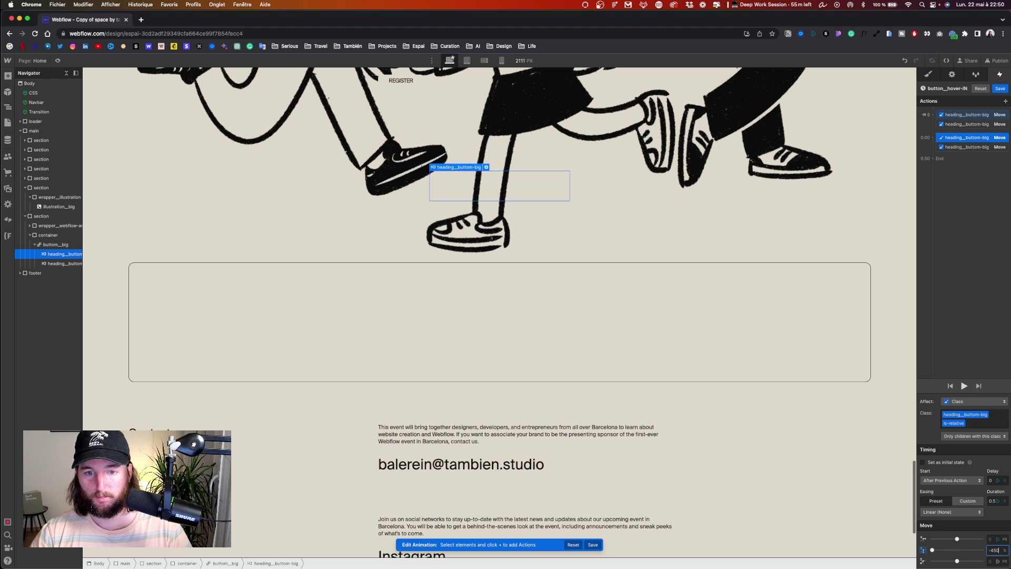
Set the new TO THE NEXT ONE move's Y offset to 0.
left_click(973, 147)
double_click(994, 550)
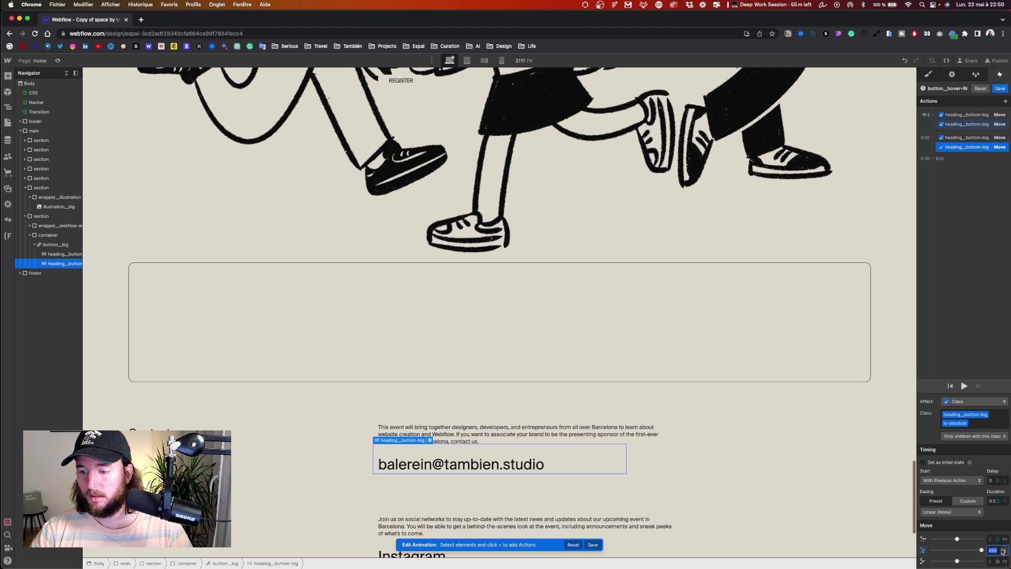
key("Return")
Preview the heading swap step and set its easing to In Out Quart.
left_click(964, 386)
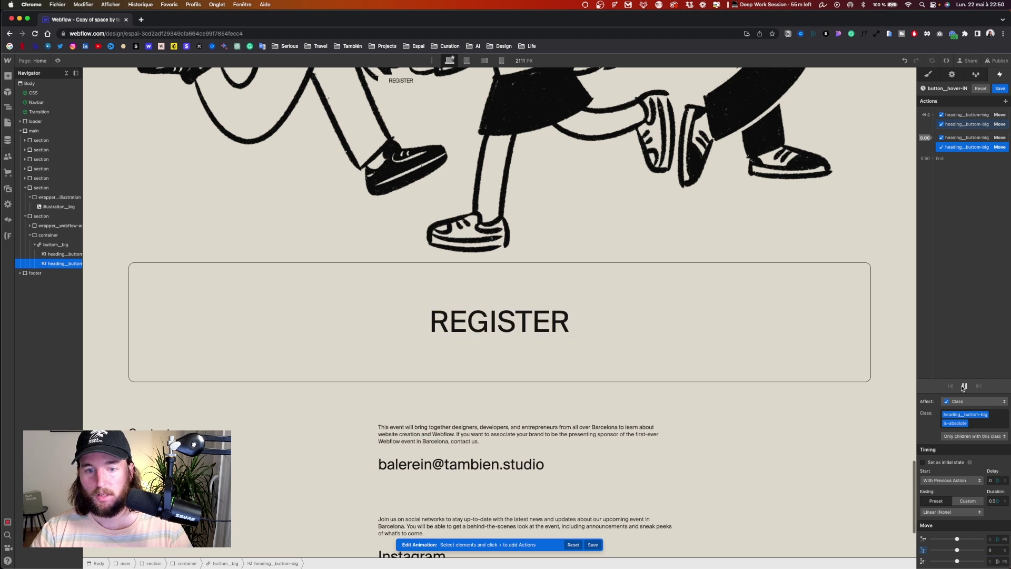
left_click(964, 386)
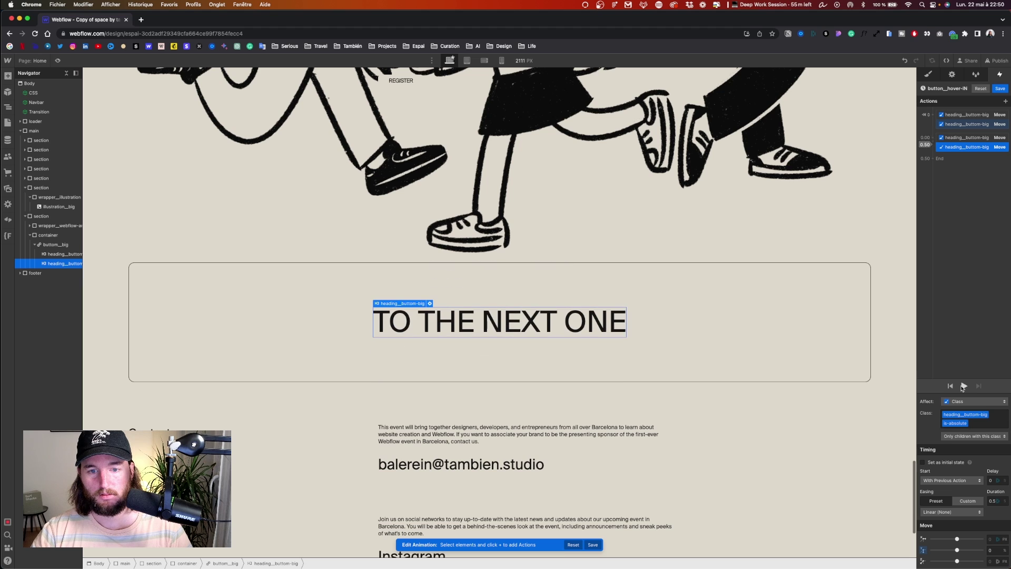
left_click_drag(967, 147, 970, 133)
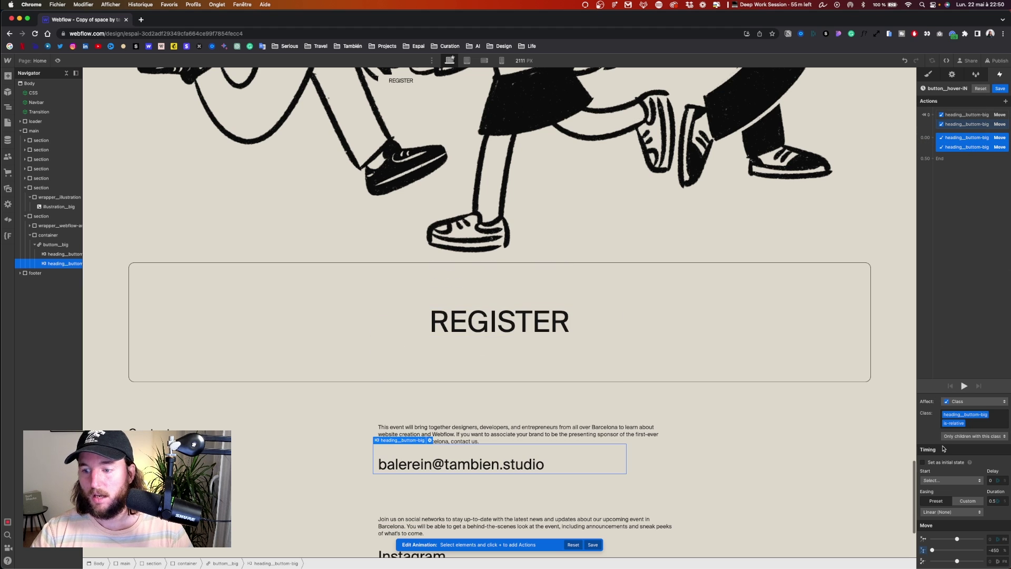
left_click(948, 512)
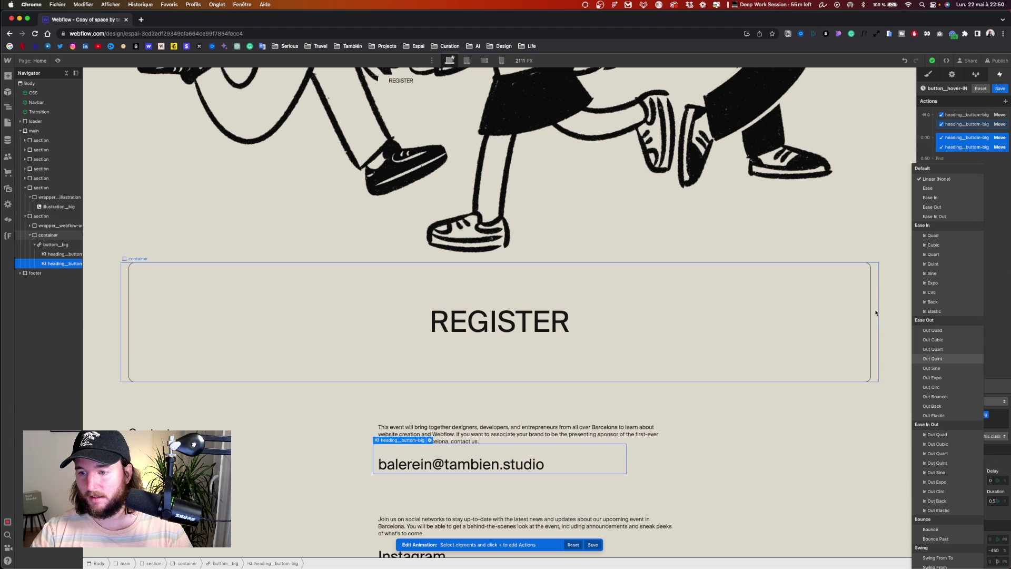
left_click(940, 454)
left_click(965, 386)
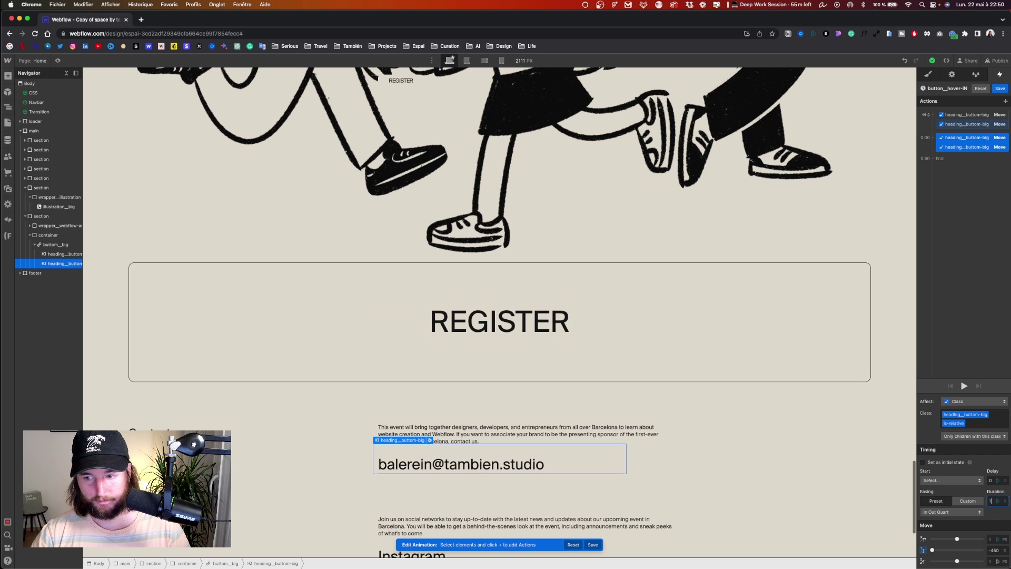
Preview the step at a 0.8 second duration and save the hover-in animation.
left_click(964, 386)
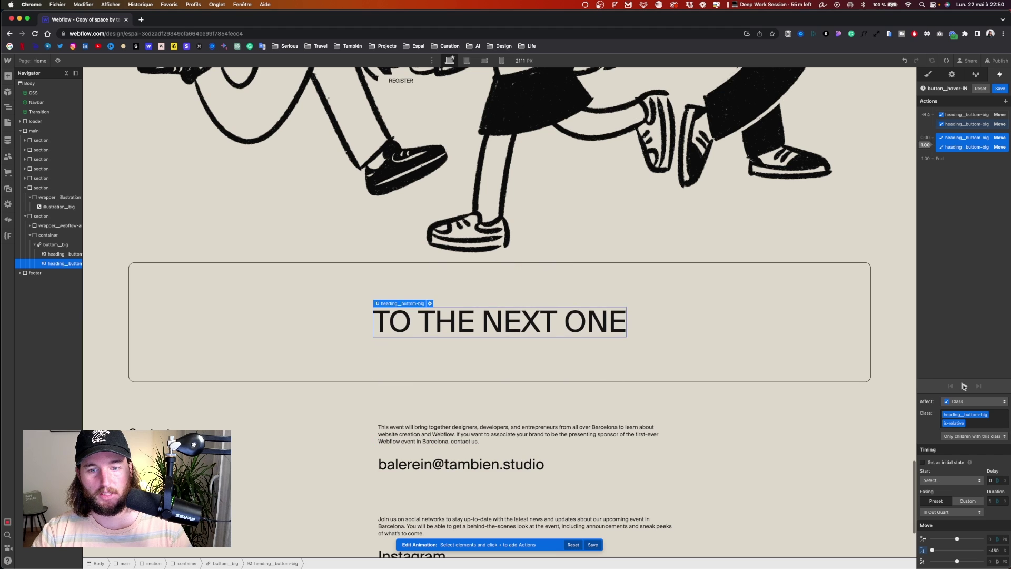
left_click(989, 501)
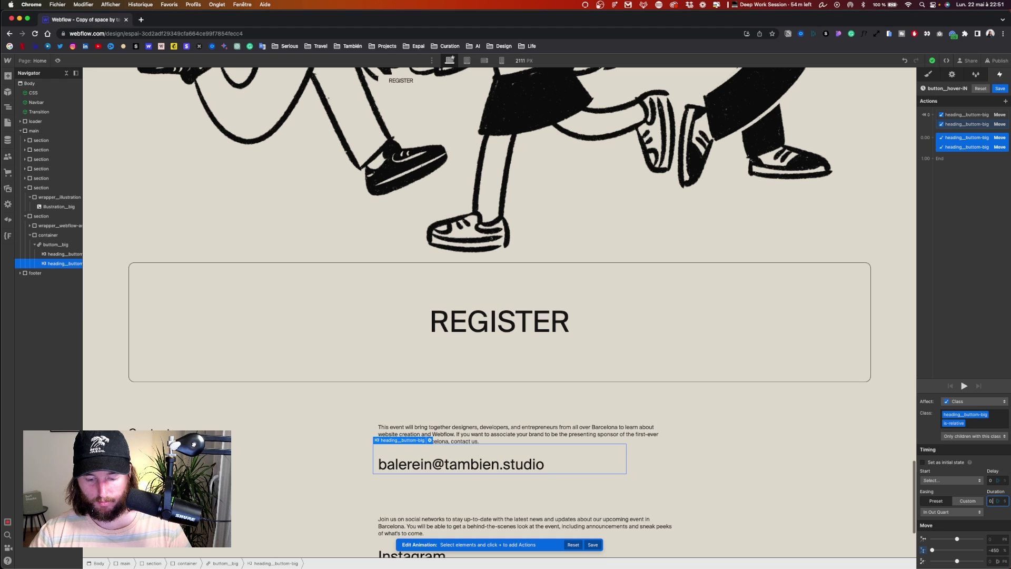
left_click(965, 386)
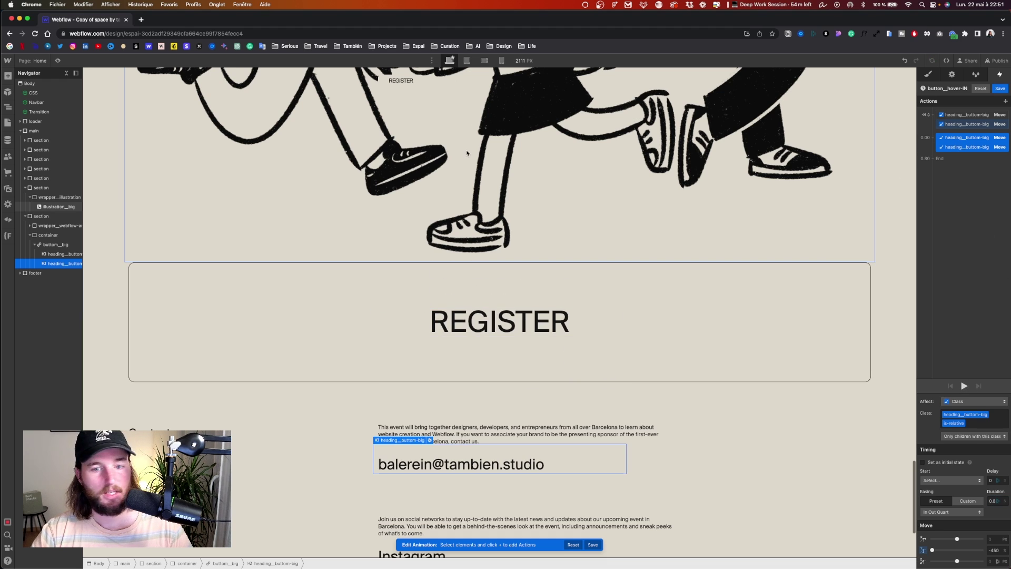
left_click(1000, 89)
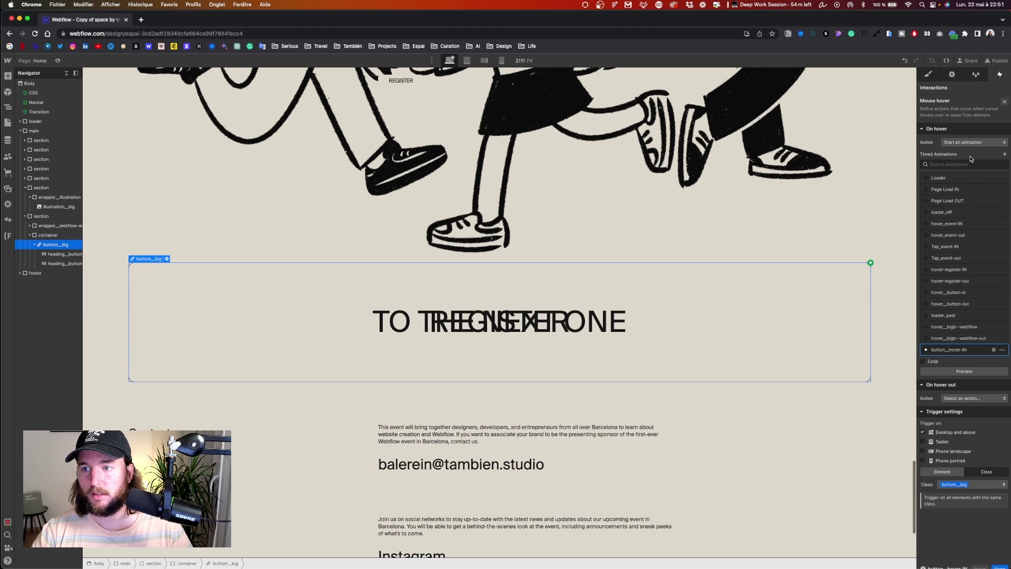
Make hover out start an animation by duplicating button_hover-IN.
left_click(973, 399)
left_click(969, 375)
scroll(984, 489, "down", 3)
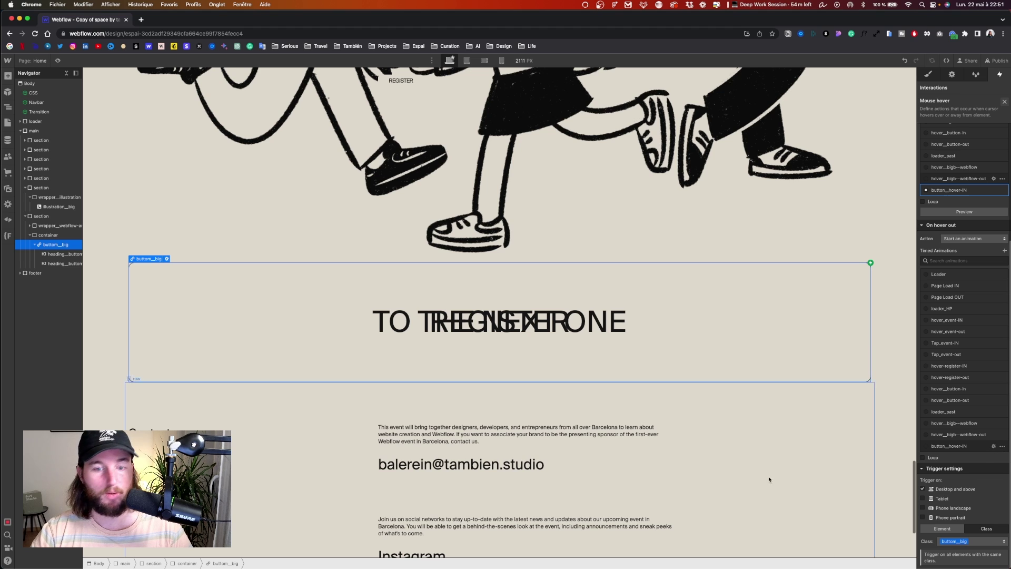
left_click(1002, 447)
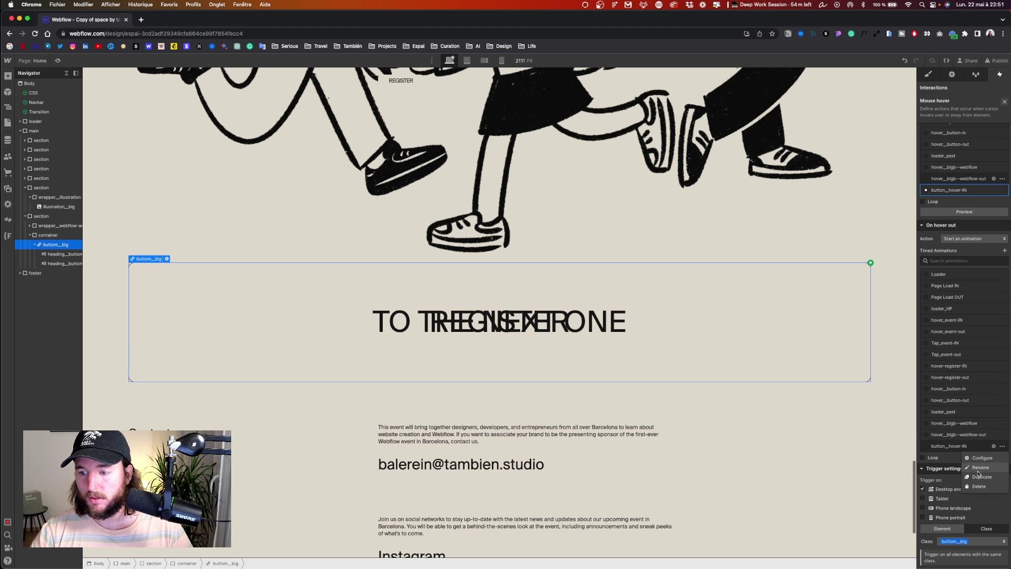
left_click(966, 470)
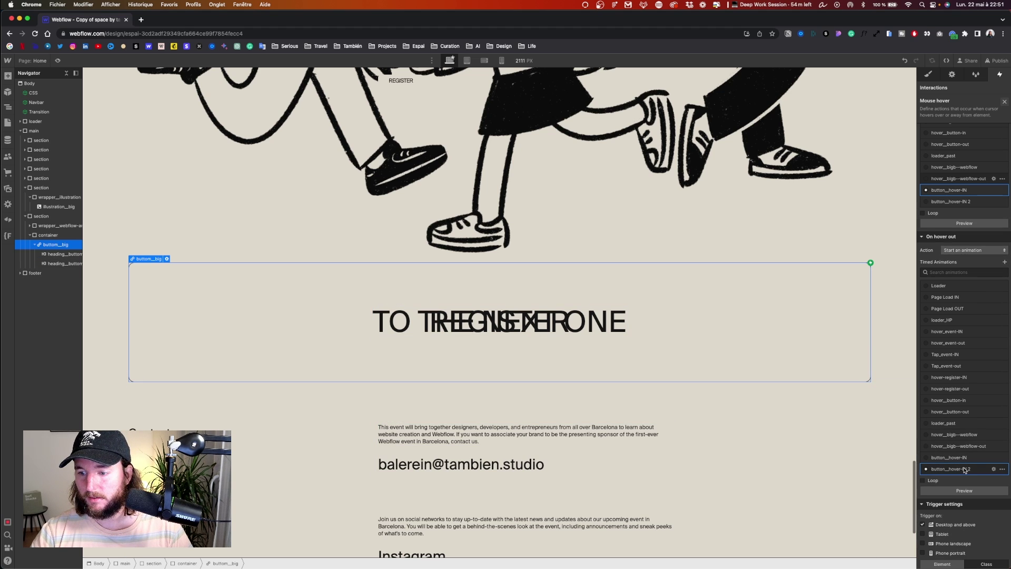
left_click(964, 470)
Rename the duplicated animation to button__hover-OUT.
left_click(941, 88)
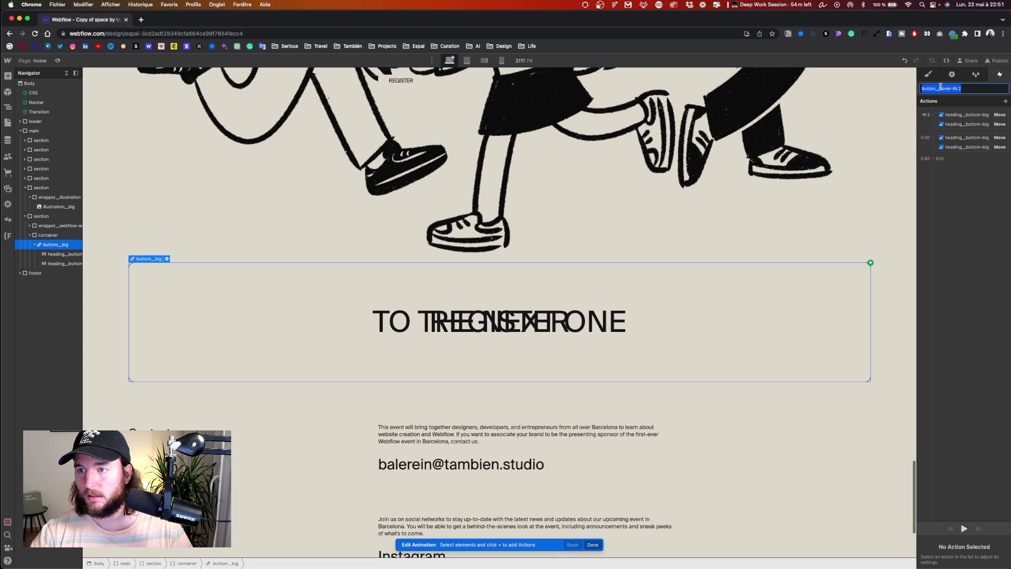
left_click(960, 88)
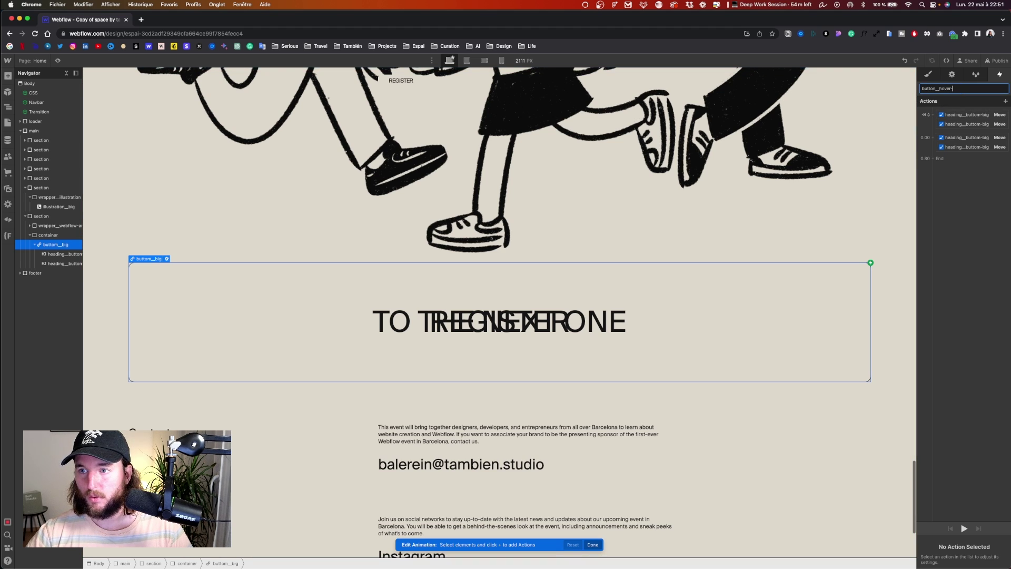
type("OUT")
key("Return")
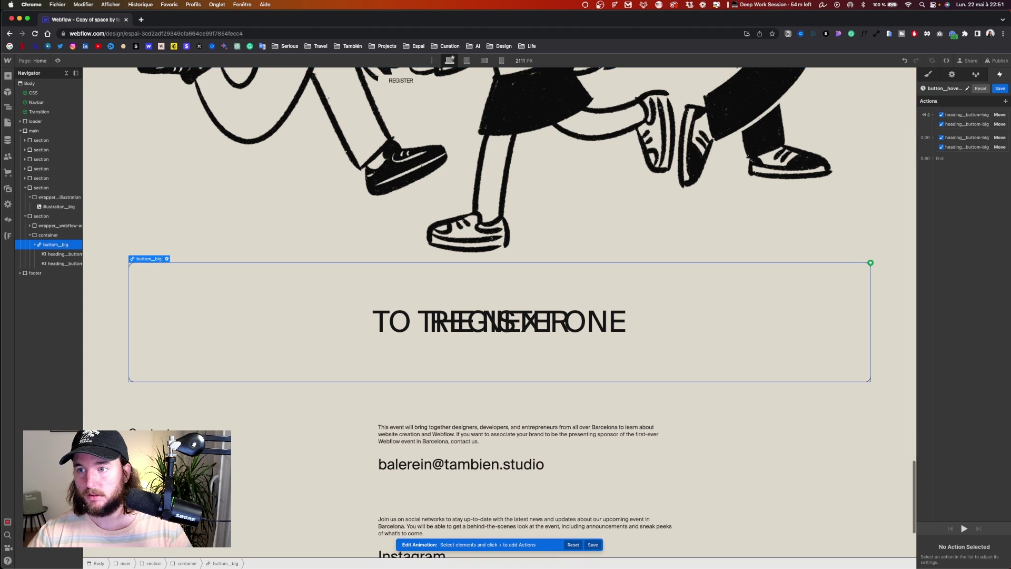
Delete the third and fourth Move actions and make the remaining moves timed, not initial states.
left_click(964, 138)
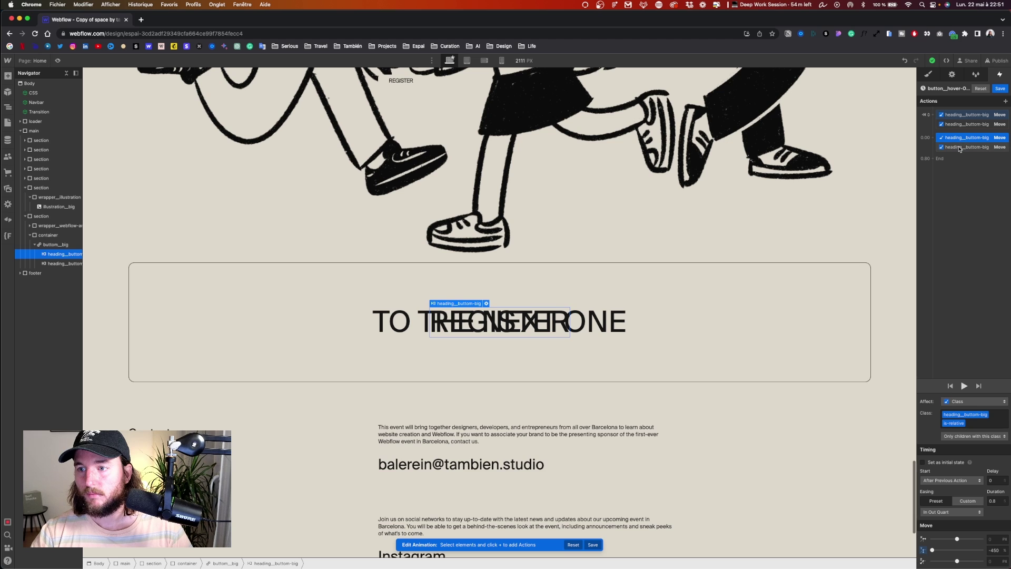
left_click(960, 147, "shift")
key("Delete")
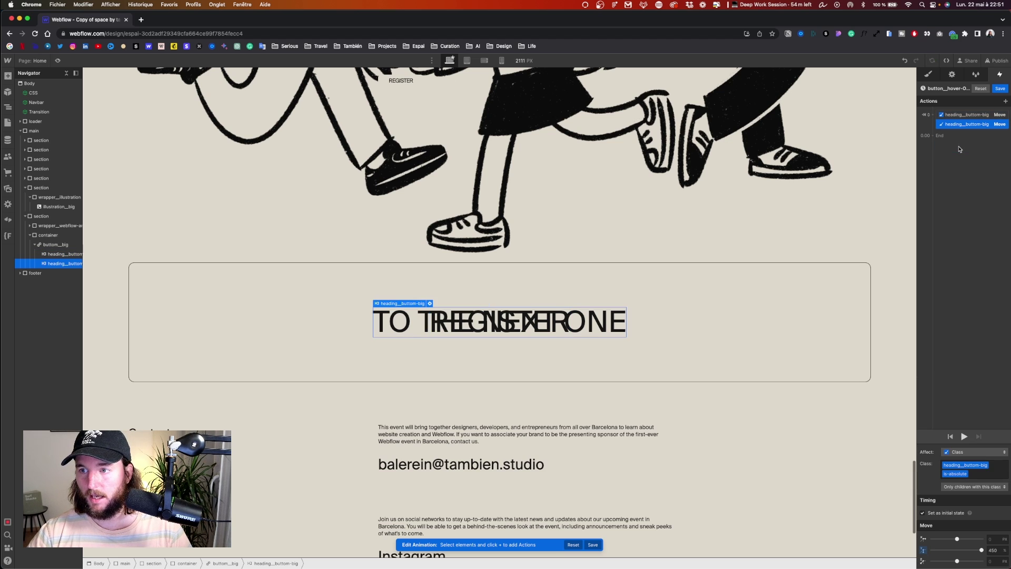
left_click(972, 114, "shift")
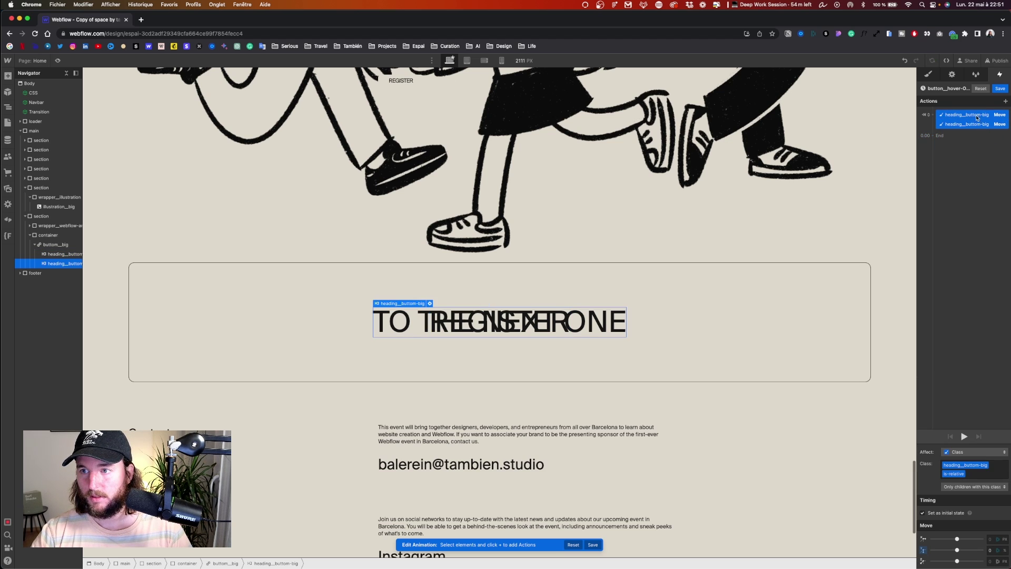
left_click(948, 513)
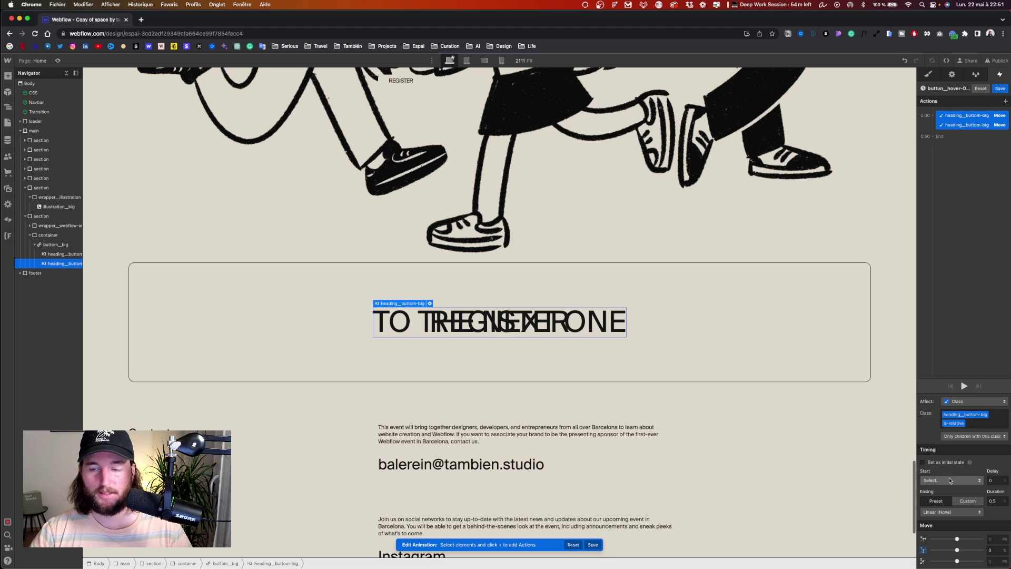
Select both heading Move actions and set their duration to 0.8 seconds.
left_click(962, 115)
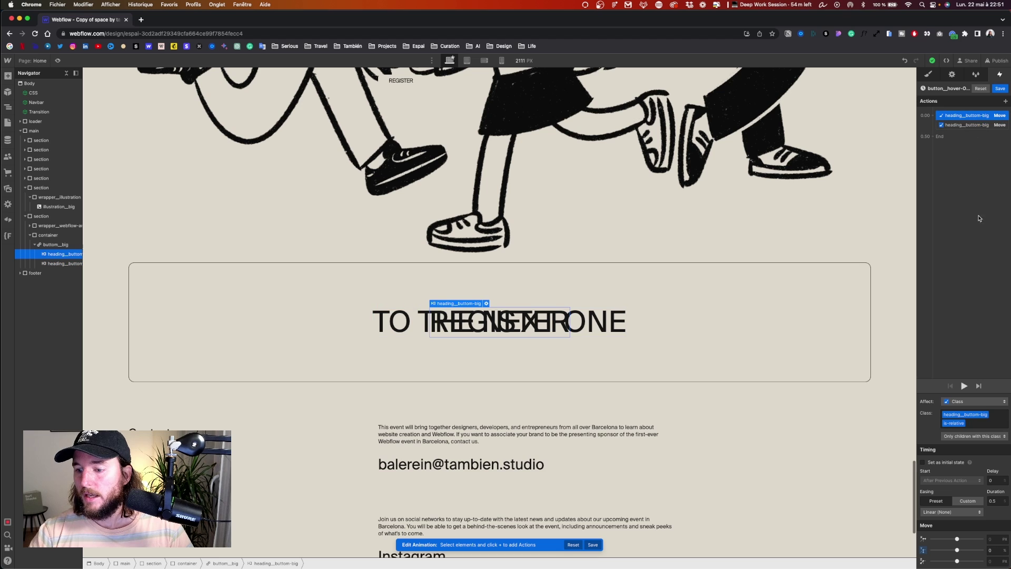
left_click(967, 125, "shift")
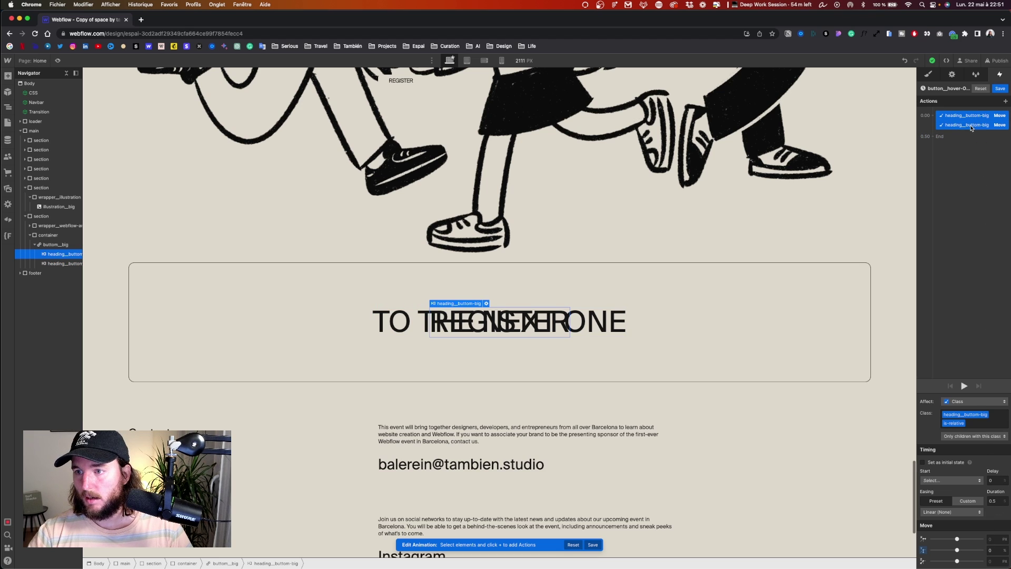
double_click(993, 501)
key("BackSpace")
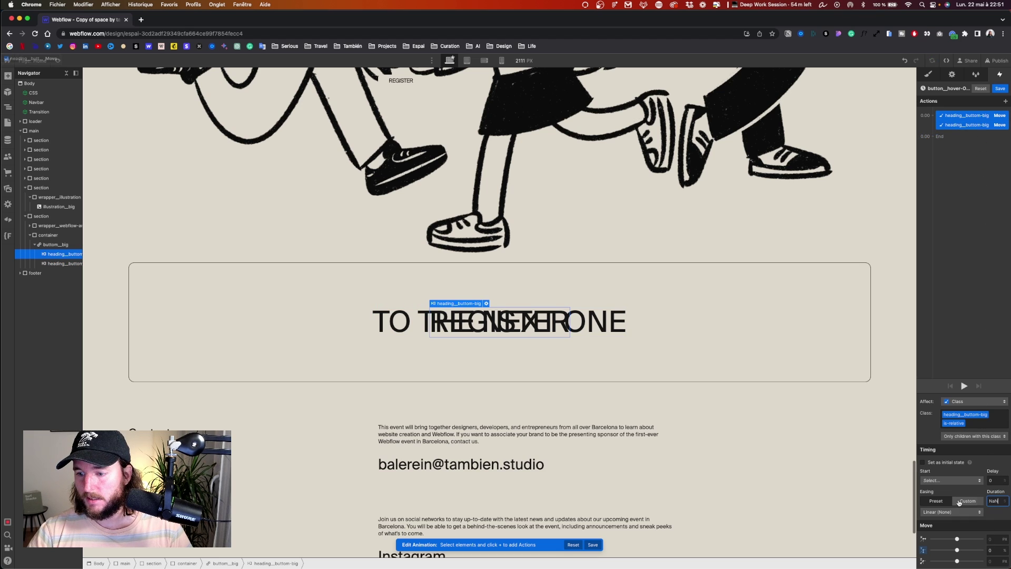
key("super+a")
key("BackSpace")
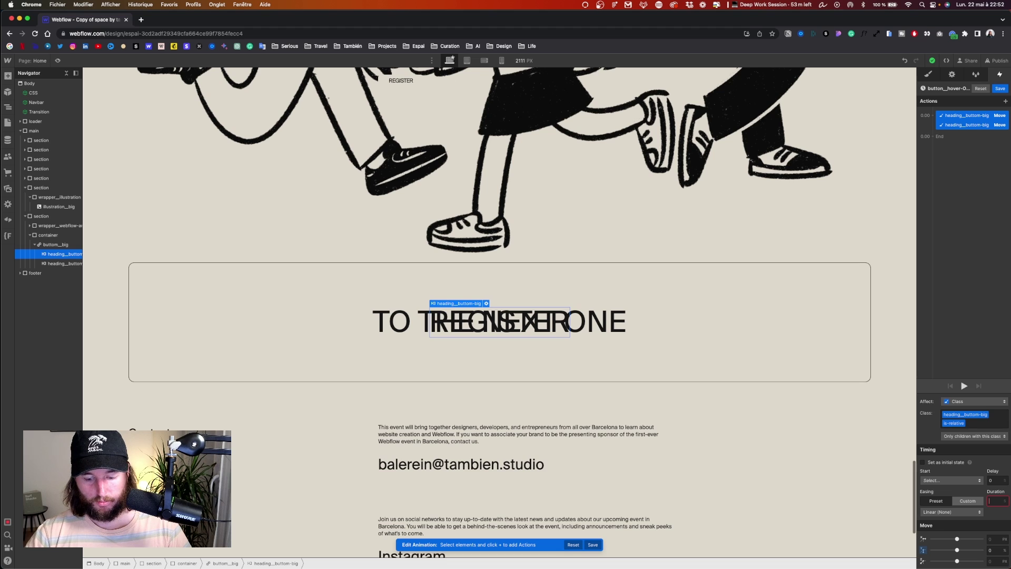
type("0.8")
key("Return")
Give the moves In Out Quart easing and save button__hover-OUT.
left_click(940, 510)
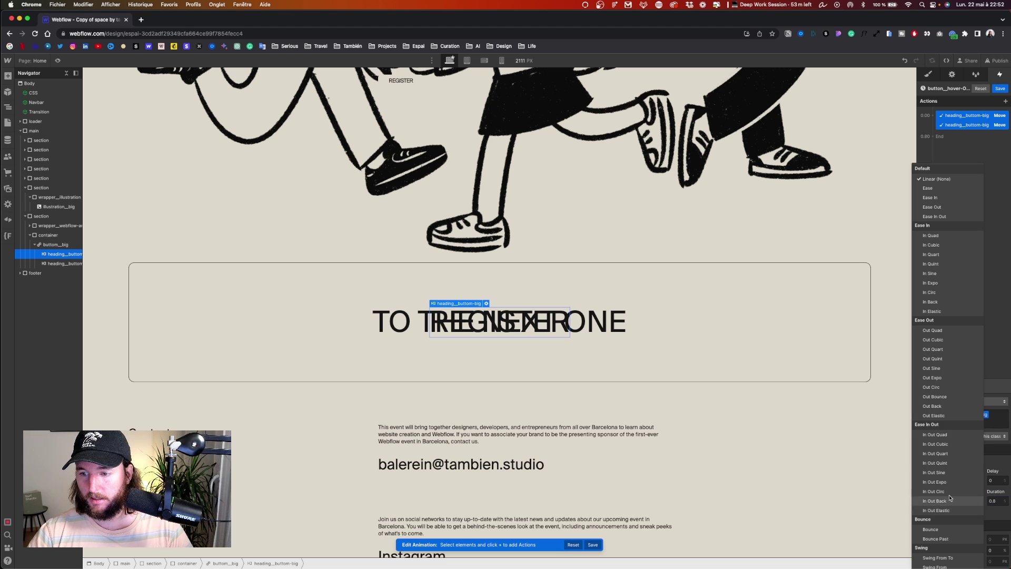
left_click(936, 453)
left_click(1000, 88)
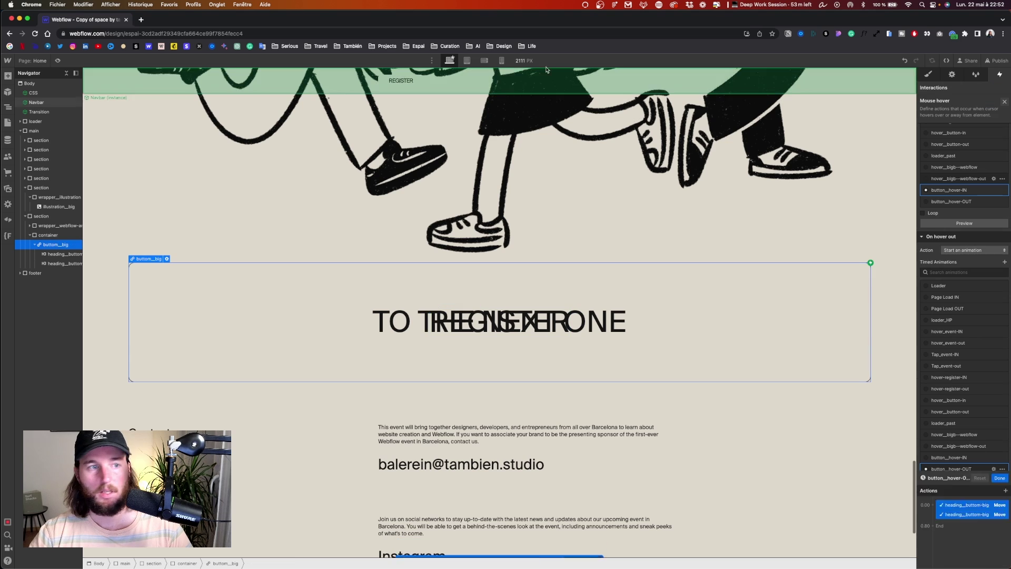
Preview the live page and scroll down to test the REGISTER button's text rollover.
left_click(58, 60)
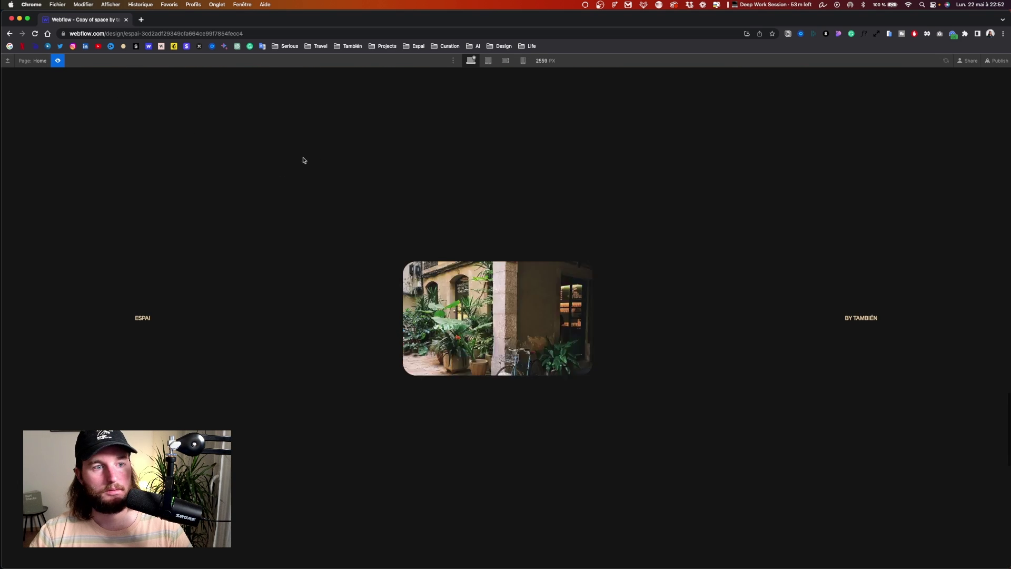
scroll(509, 199, "down", 5)
scroll(510, 200, "down", 10)
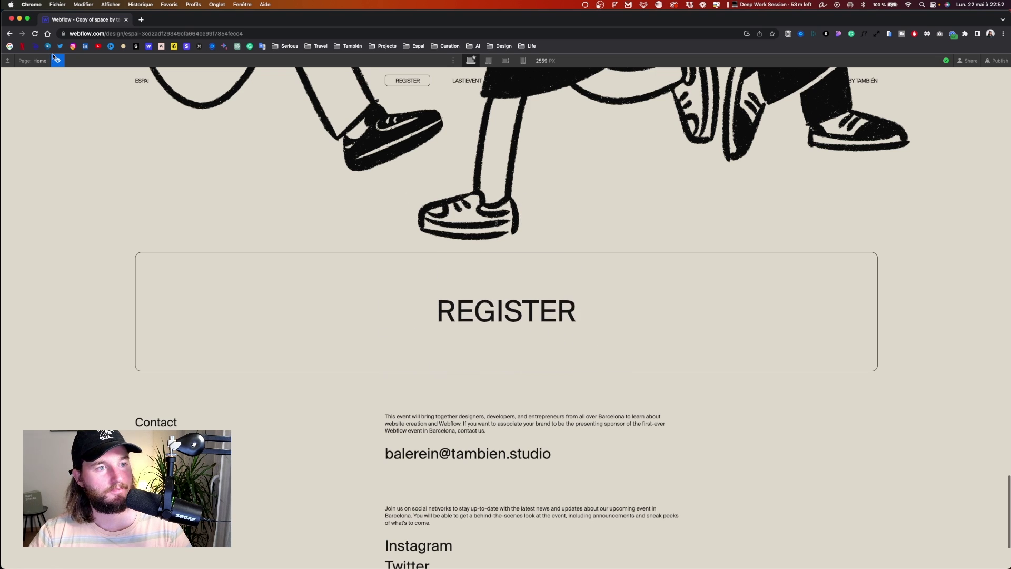
key("super+Tab")
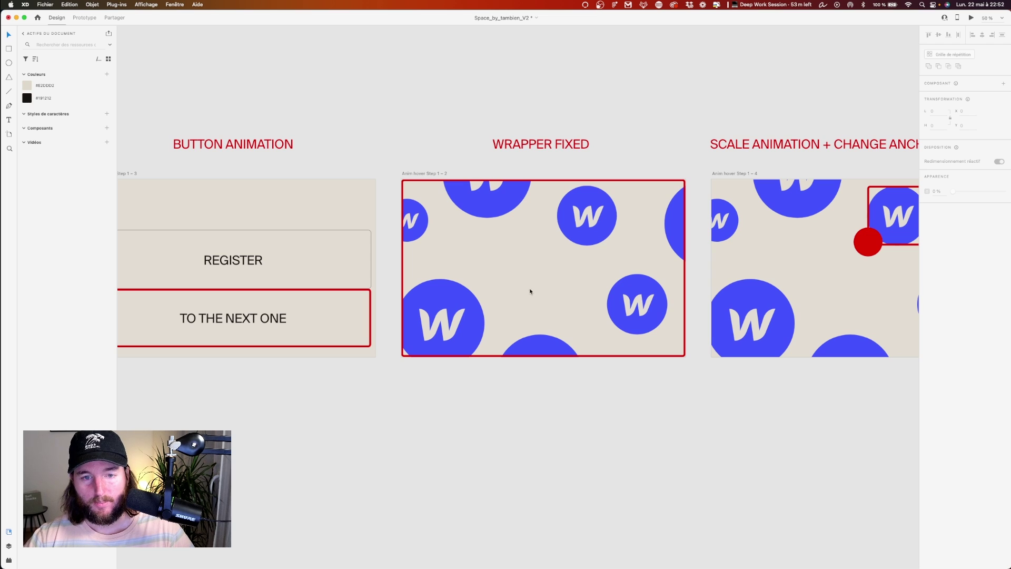
left_click_drag(563, 273, 546, 289)
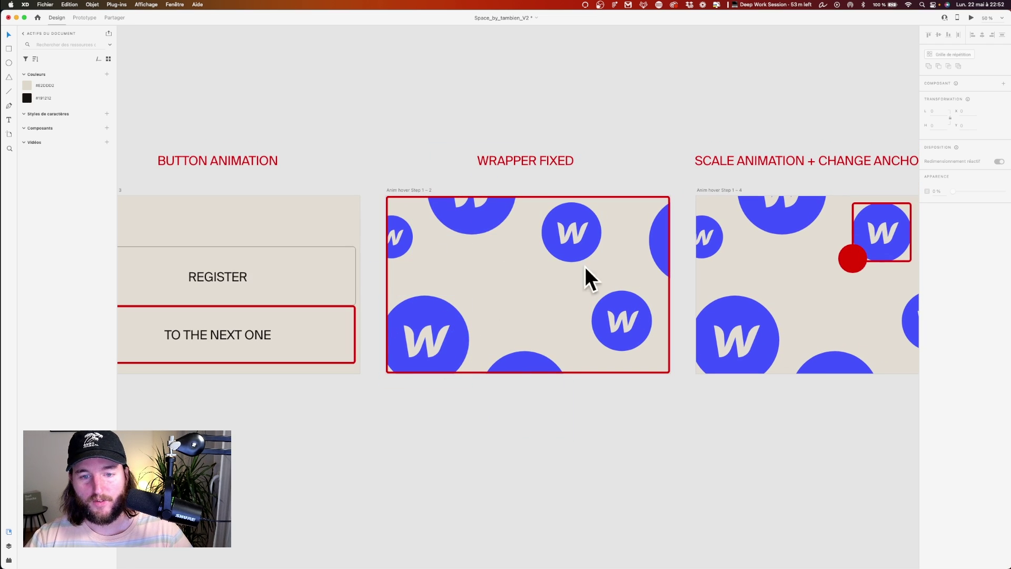
scroll(382, 274, "right", 2)
scroll(386, 274, "left", 4)
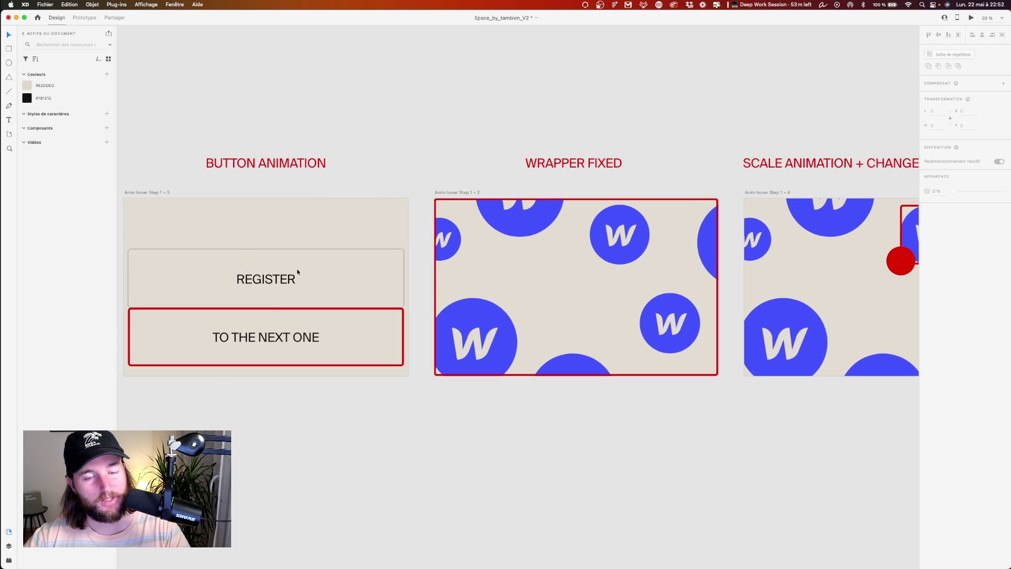
scroll(411, 226, "right", 3)
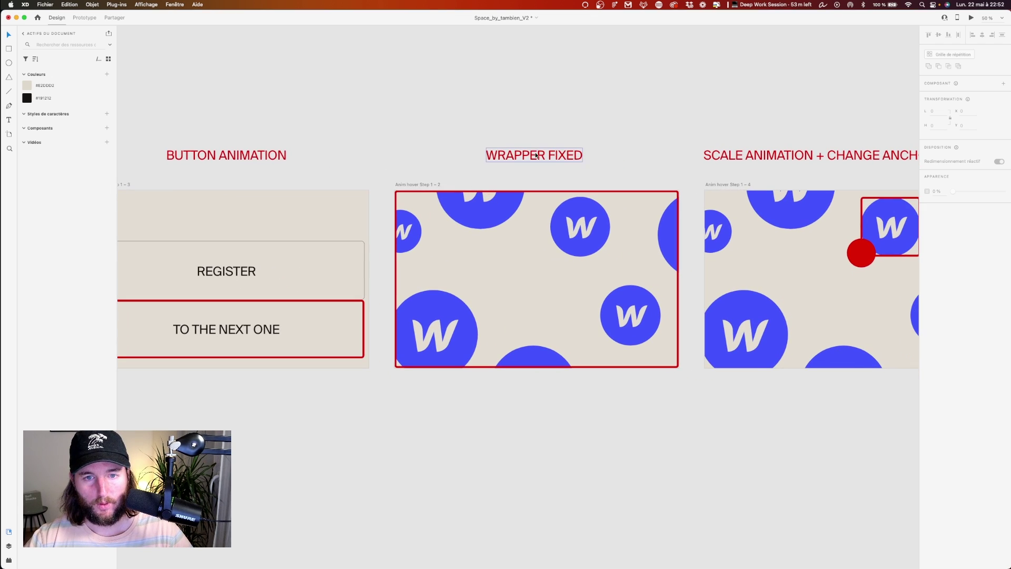
left_click(420, 195)
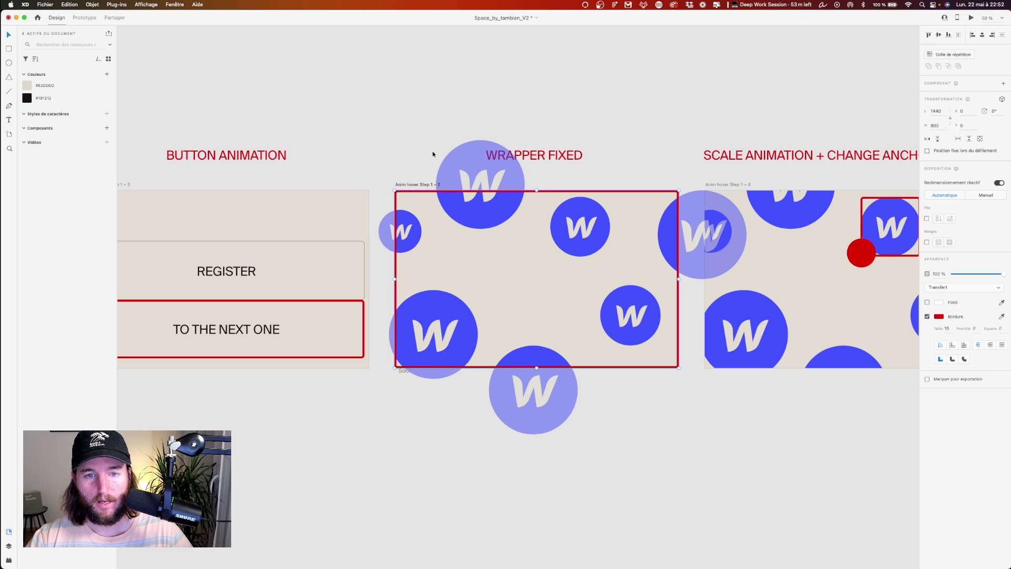
left_click(579, 112)
left_click(561, 157)
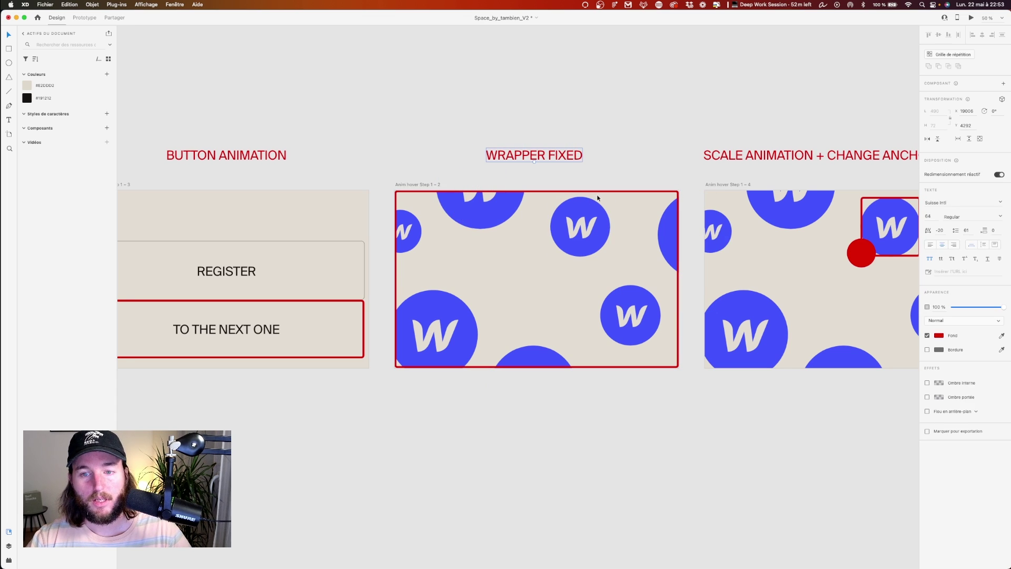
scroll(597, 198, "right", 2)
left_click(439, 205)
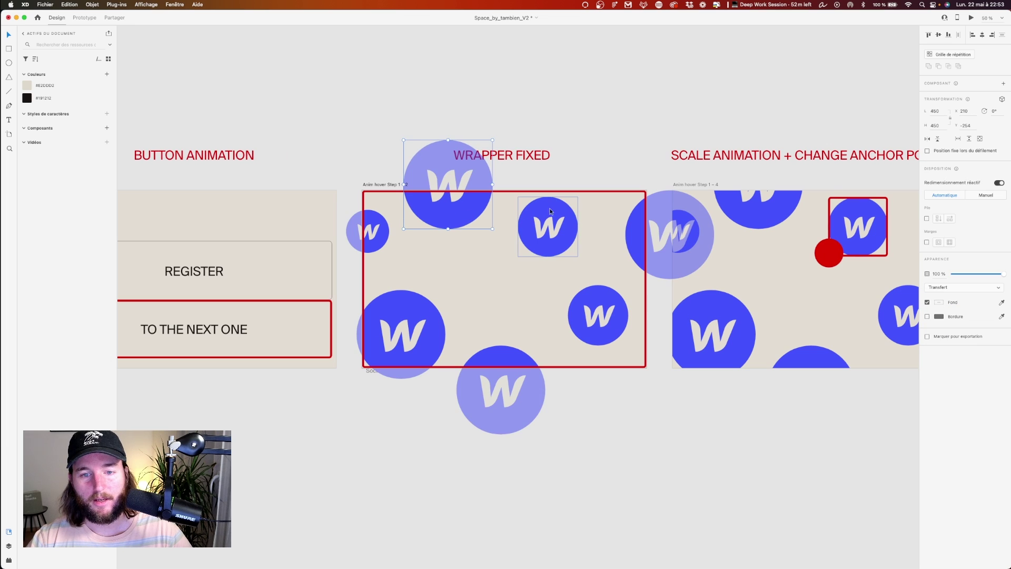
double_click(593, 321)
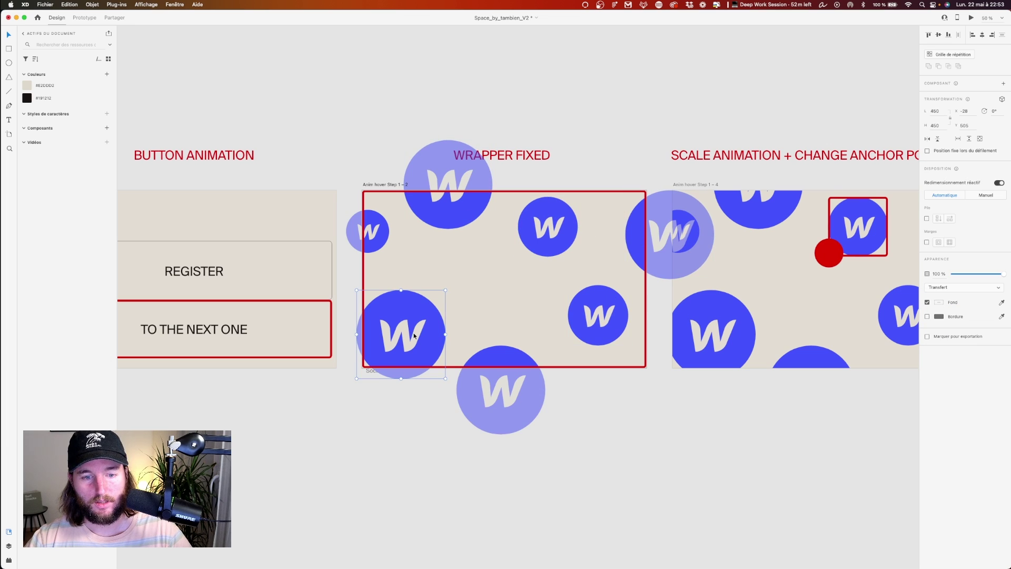
left_click(598, 128)
scroll(388, 225, "left", 5)
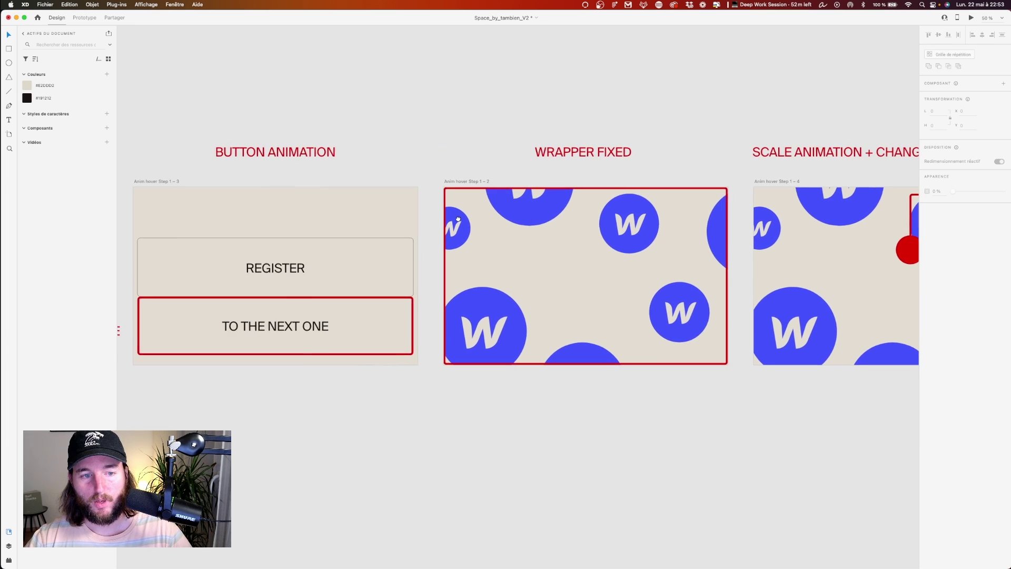
scroll(358, 222, "down", 3)
scroll(359, 222, "left", 3)
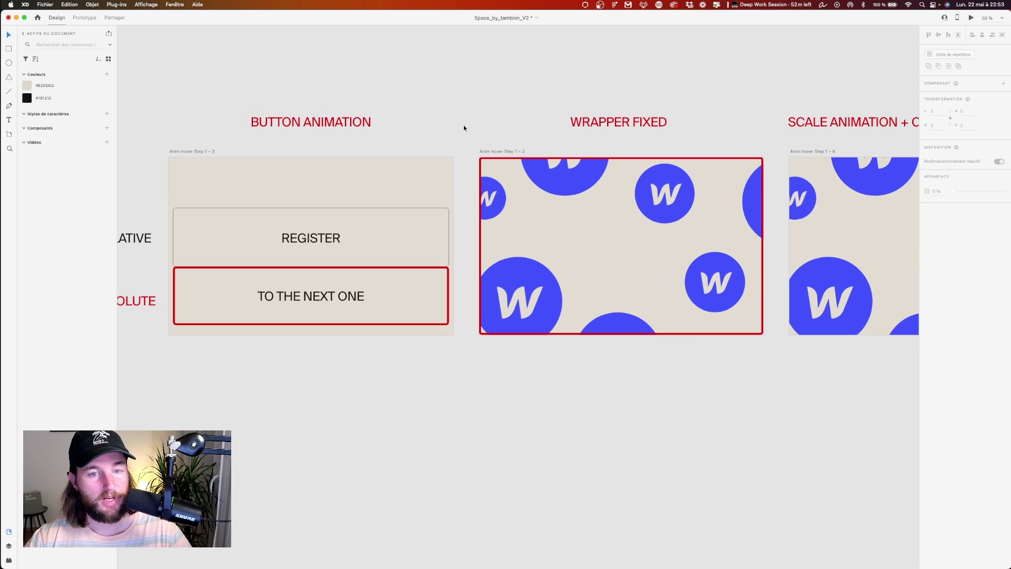
left_click_drag(603, 169, 378, 177)
scroll(621, 142, "right", 3)
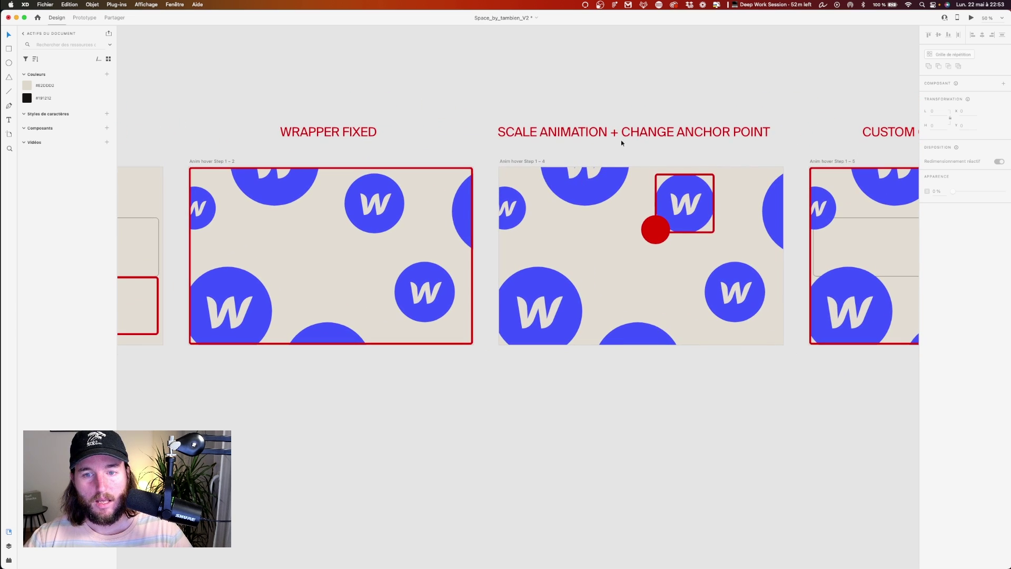
Inspect the wrapper, the SCALE ANIMATION heading and the overflowing bottom circle in the XD artboard.
left_click(414, 170)
scroll(363, 124, "right", 6)
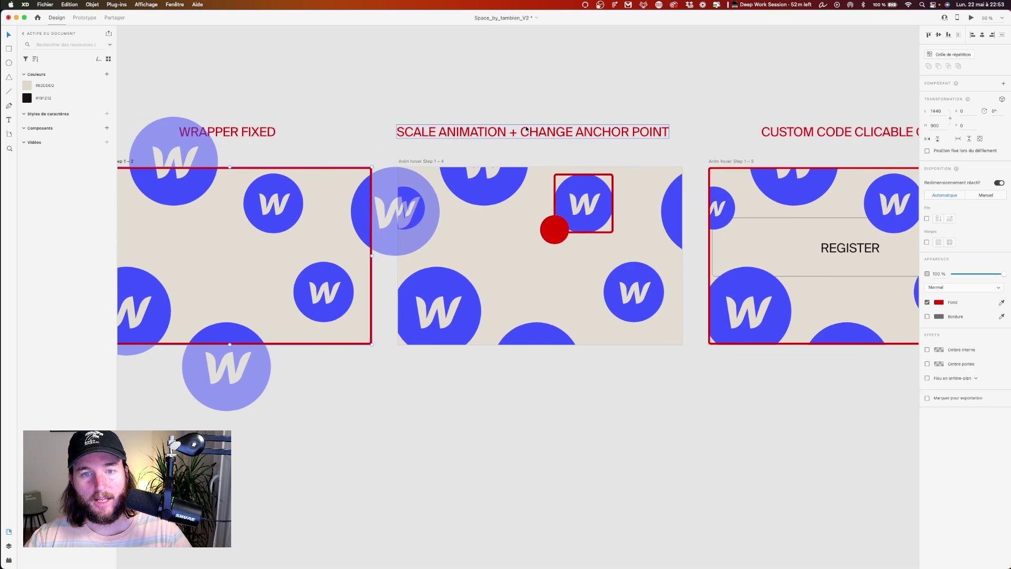
left_click(527, 134)
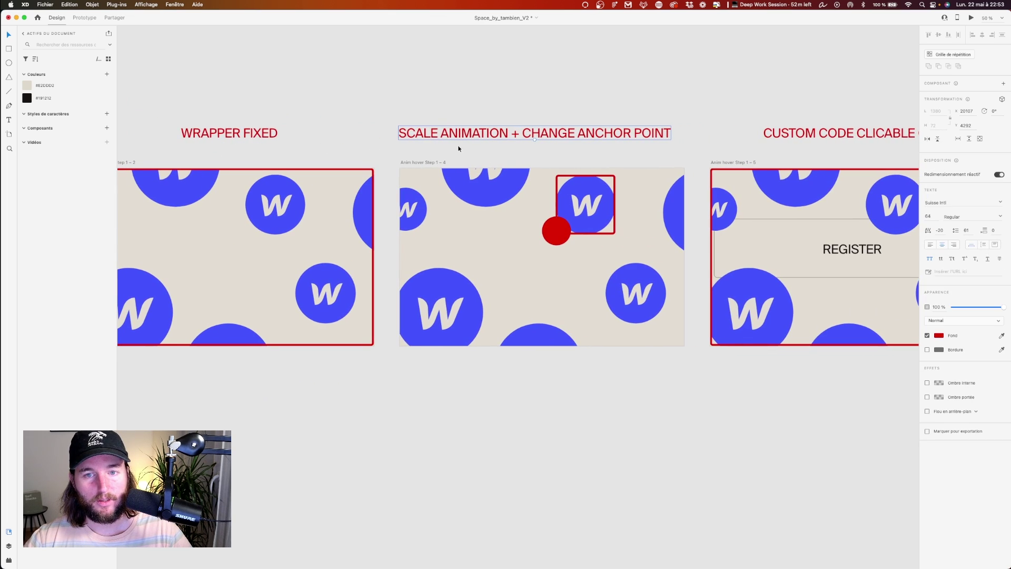
left_click(605, 199)
left_click(538, 368)
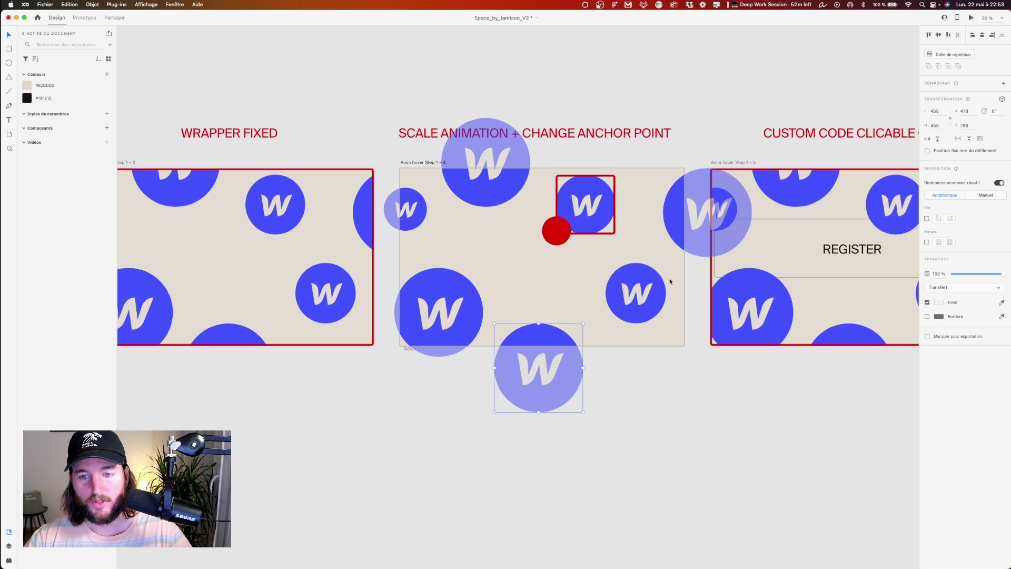
left_click(691, 204)
Pan across the XD artboards, then add a new Div Block directly inside the Webflow Body.
left_click_drag(721, 111, 470, 149)
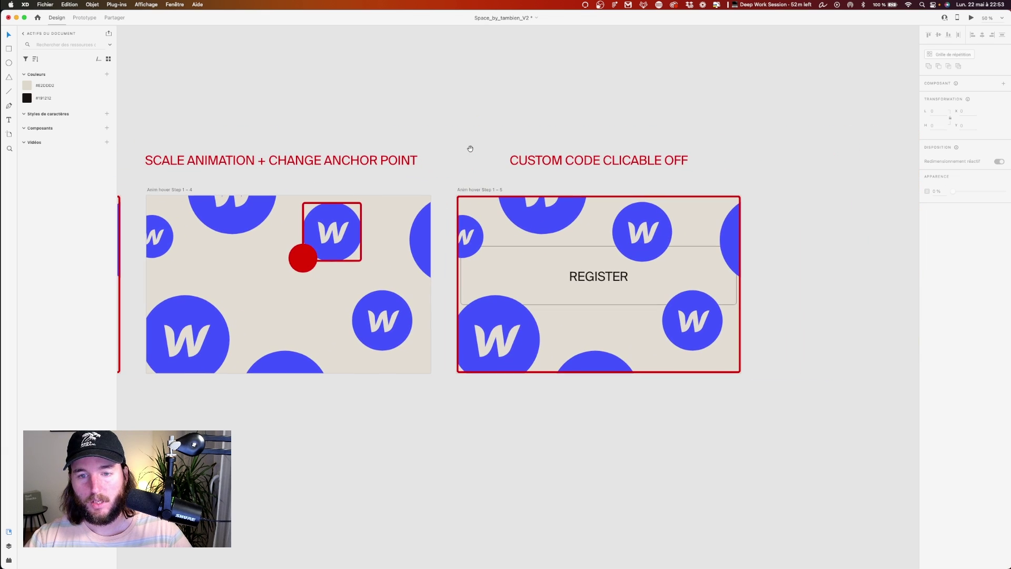
left_click_drag(552, 164, 518, 153)
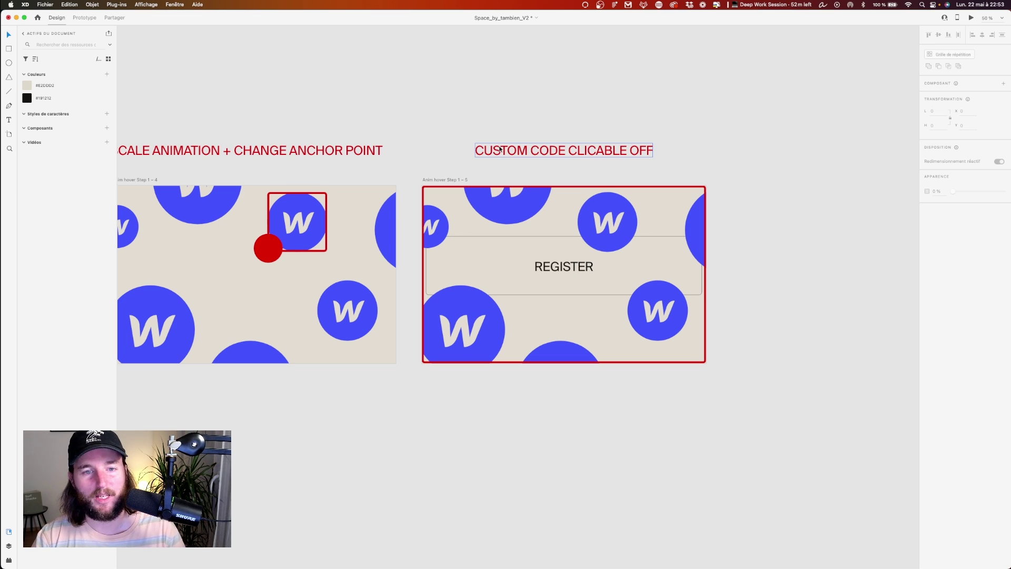
left_click_drag(419, 129, 566, 144)
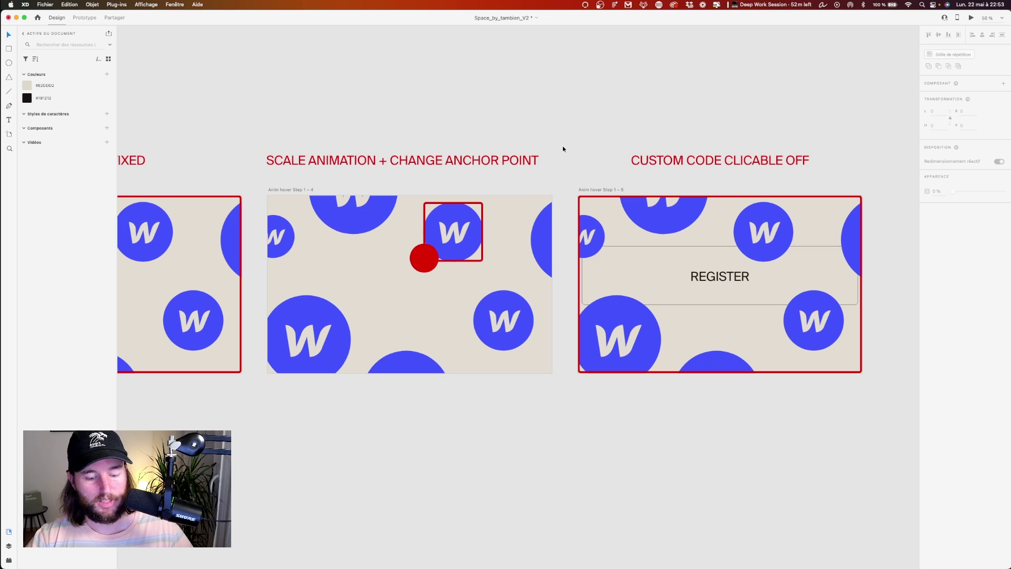
key("super+Tab")
left_click_drag(34, 216, 35, 129)
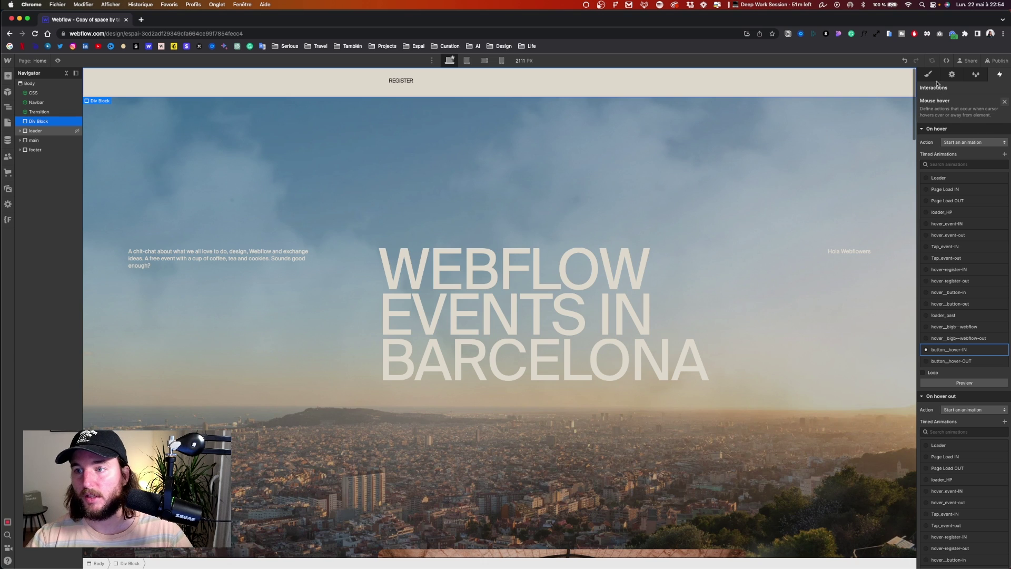
Give the new Div Block the class wrapper_icons.
left_click(1005, 102)
left_click(928, 75)
left_click(966, 124)
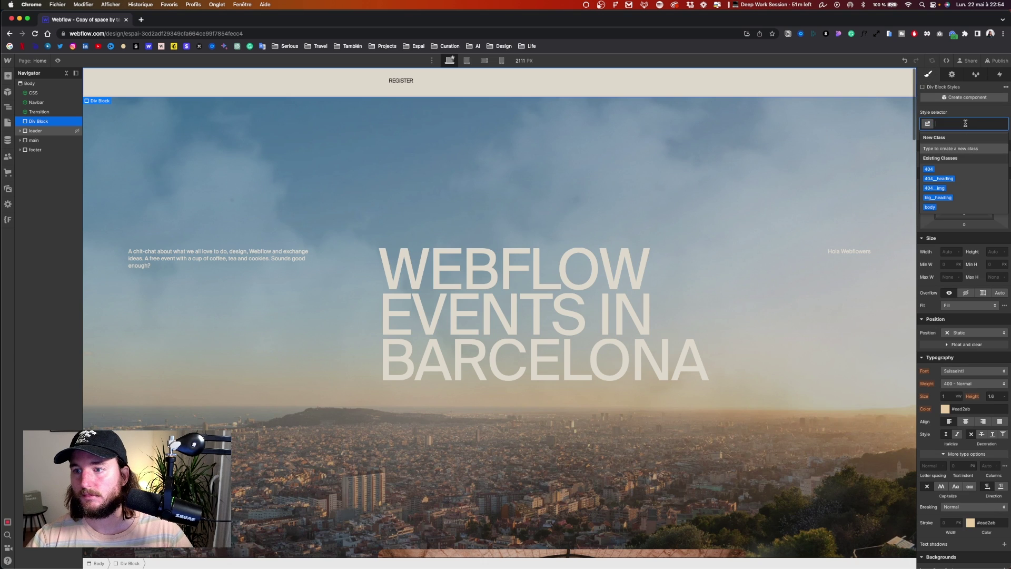
type("wrq")
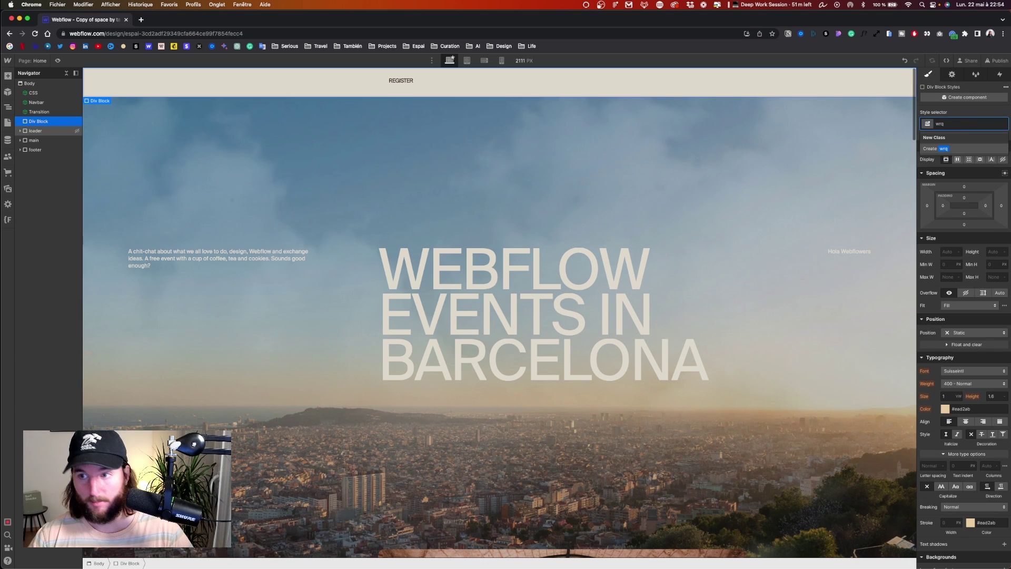
key("BackSpace")
type("apper_")
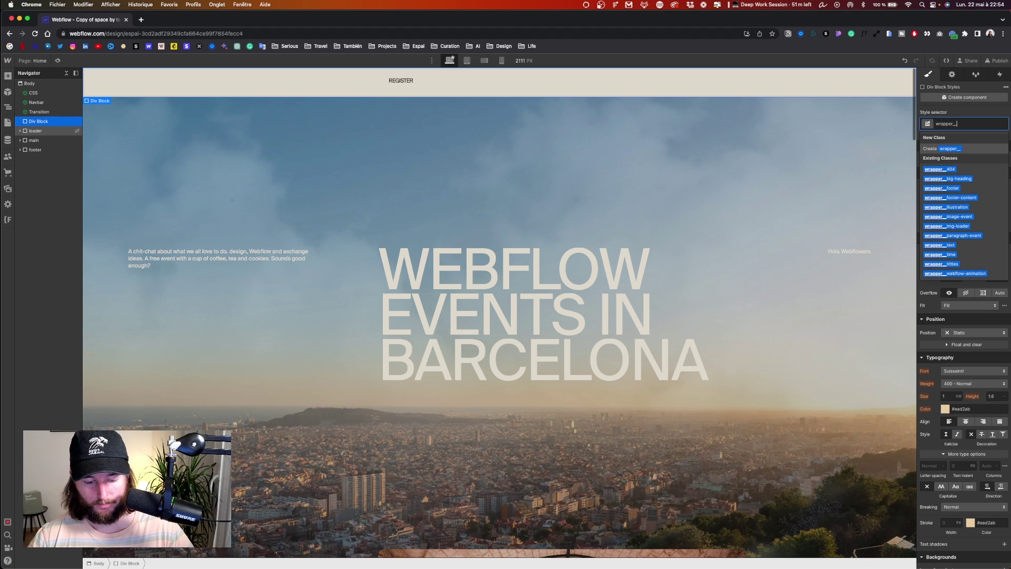
type("icons")
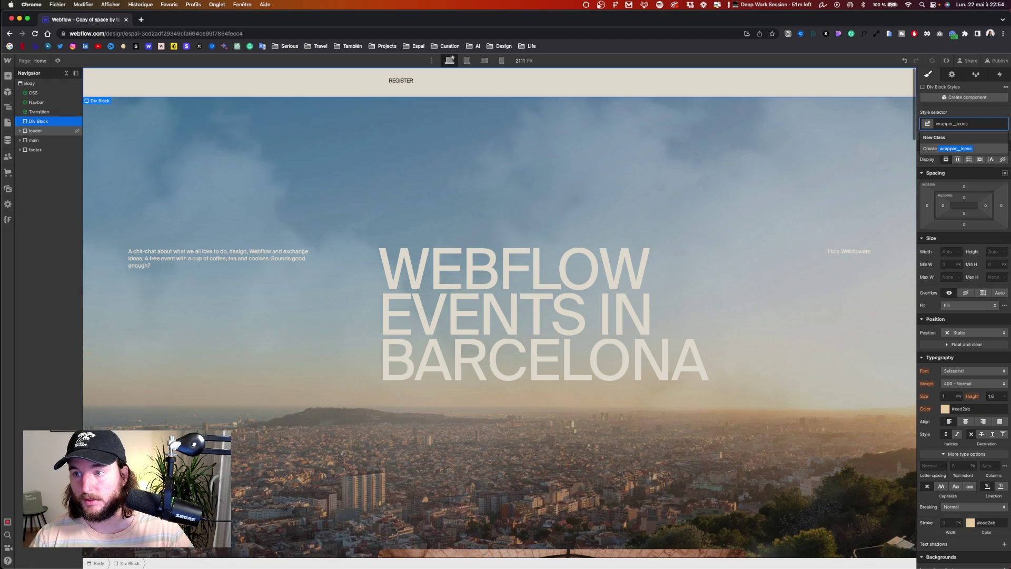
key("Return")
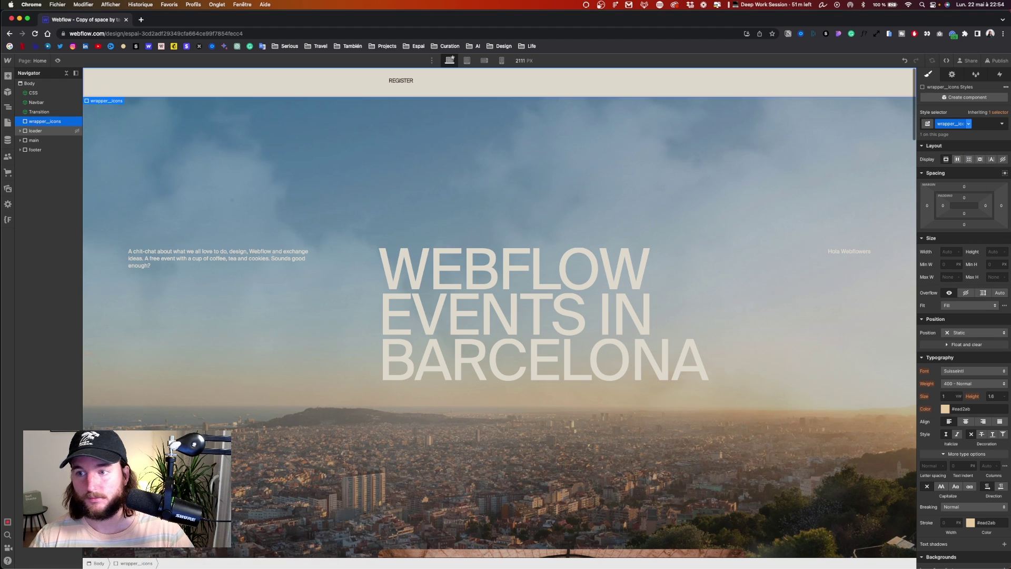
Make wrapper_icons Fixed, covering the full viewport, with z-index 200.
left_click(958, 333)
left_click(958, 361)
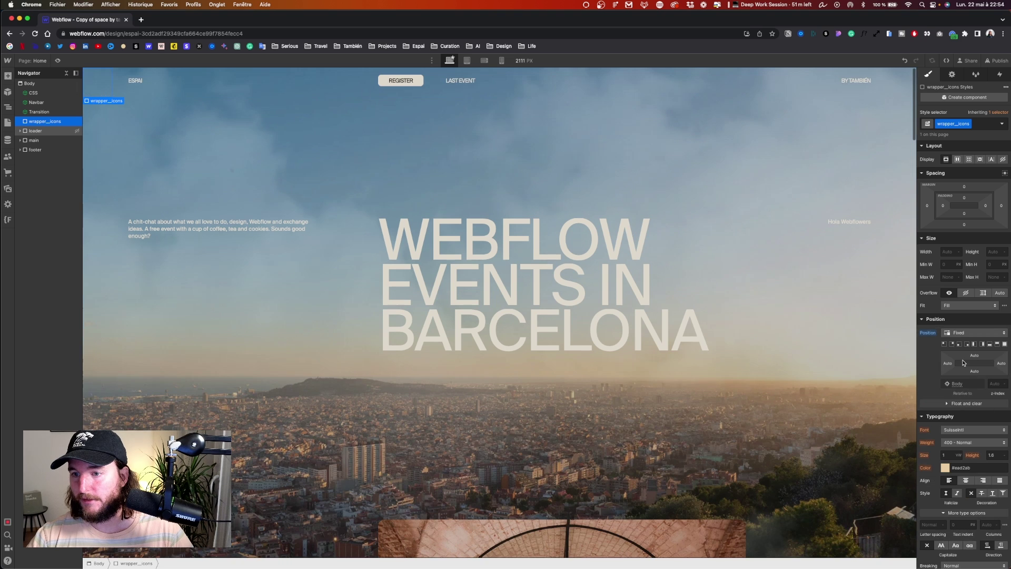
left_click(1004, 344)
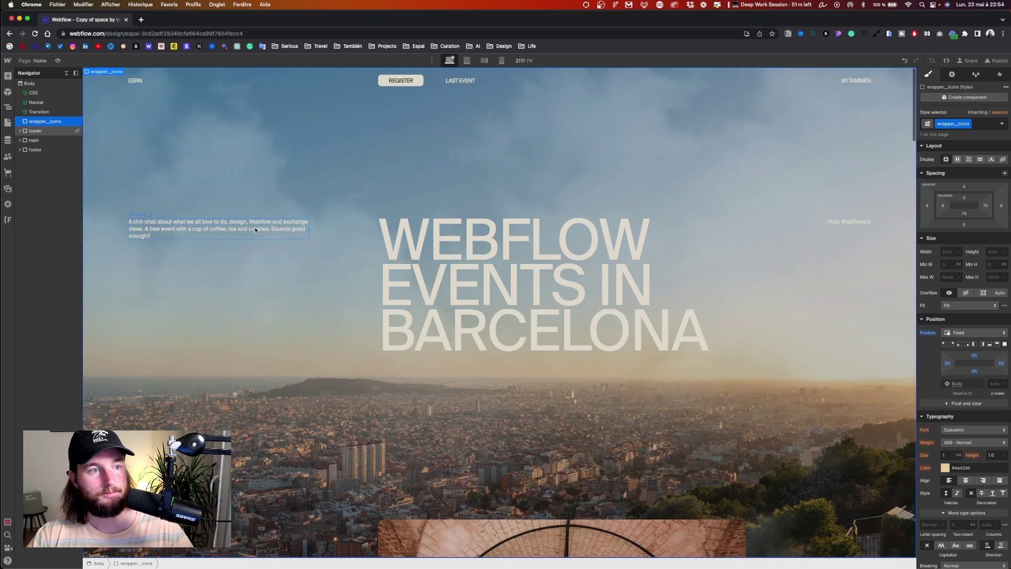
scroll(256, 230, "down", 20)
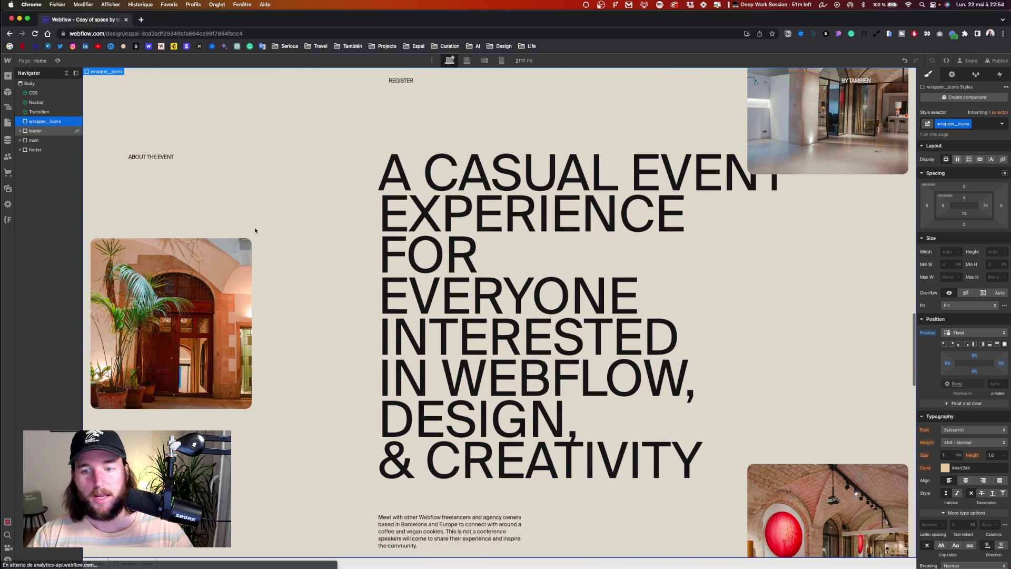
scroll(255, 230, "up", 2)
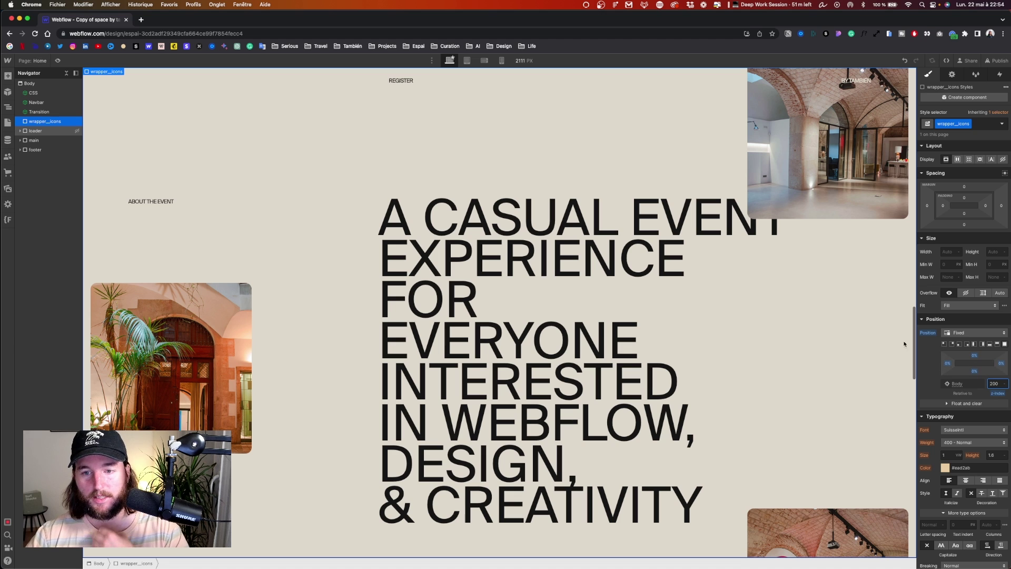
scroll(905, 344, "down", 20)
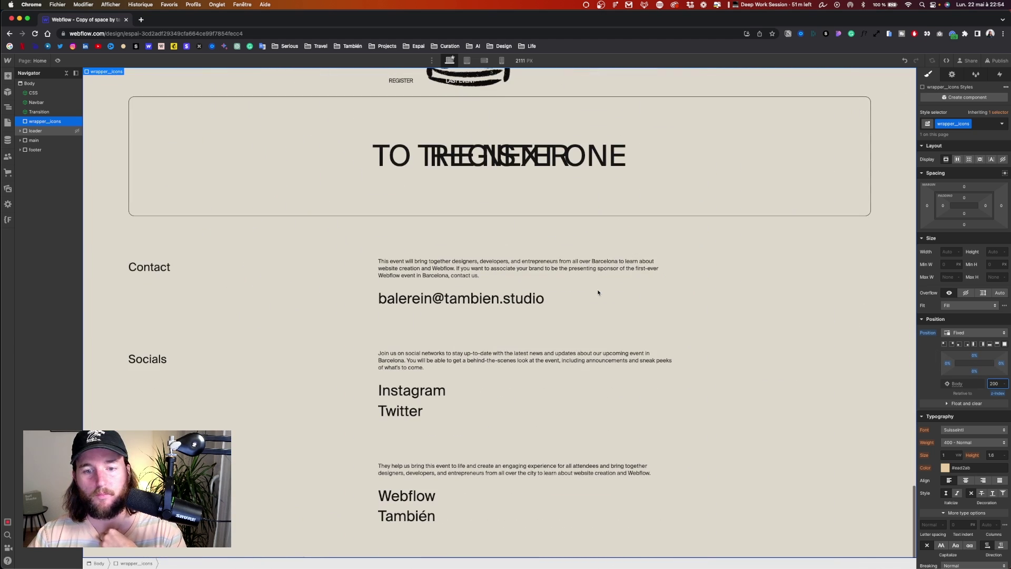
scroll(946, 419, "down", 5)
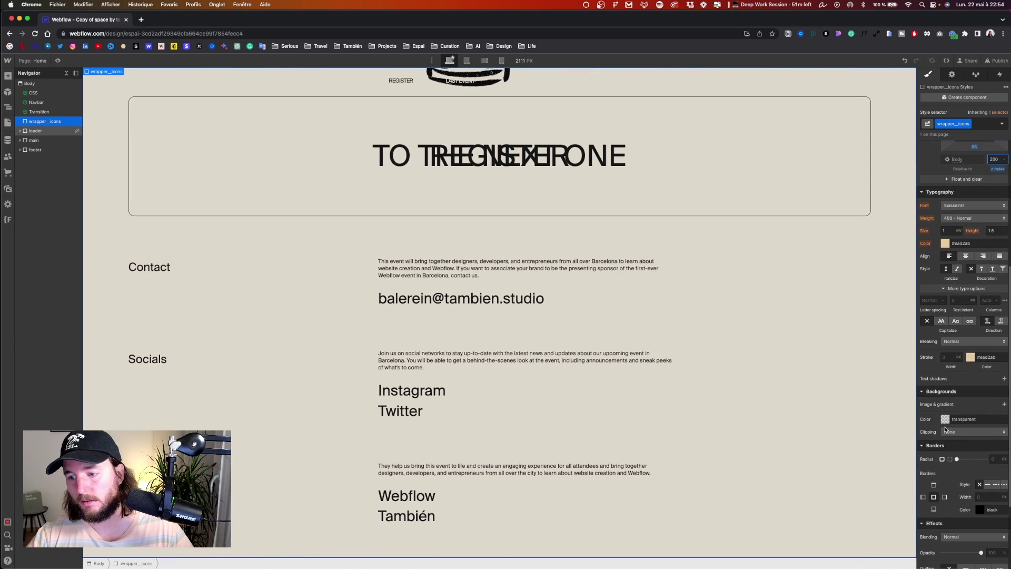
left_click(945, 418)
left_click_drag(951, 464, 977, 437)
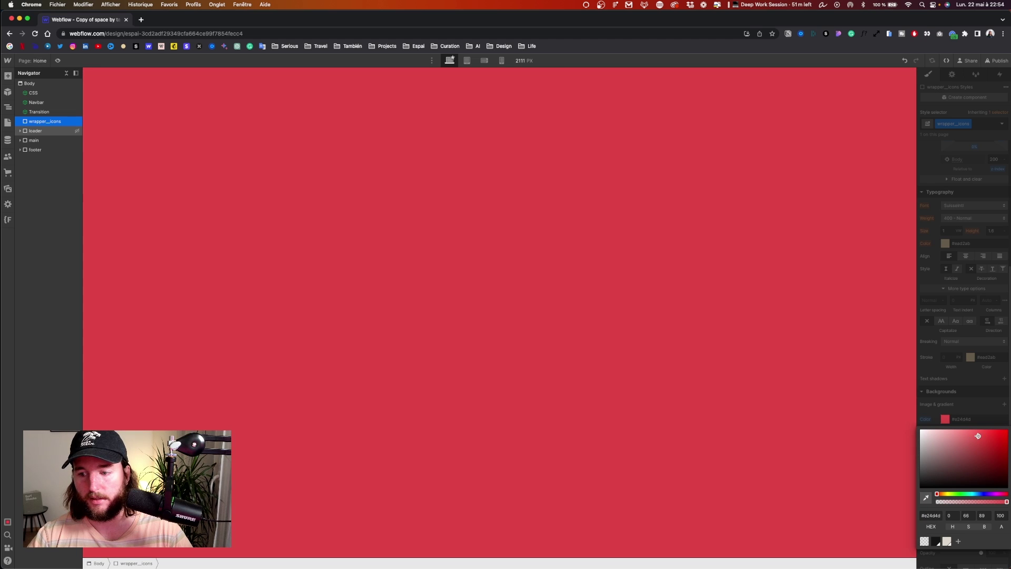
scroll(751, 407, "up", 20)
scroll(752, 406, "down", 15)
scroll(631, 414, "down", 10)
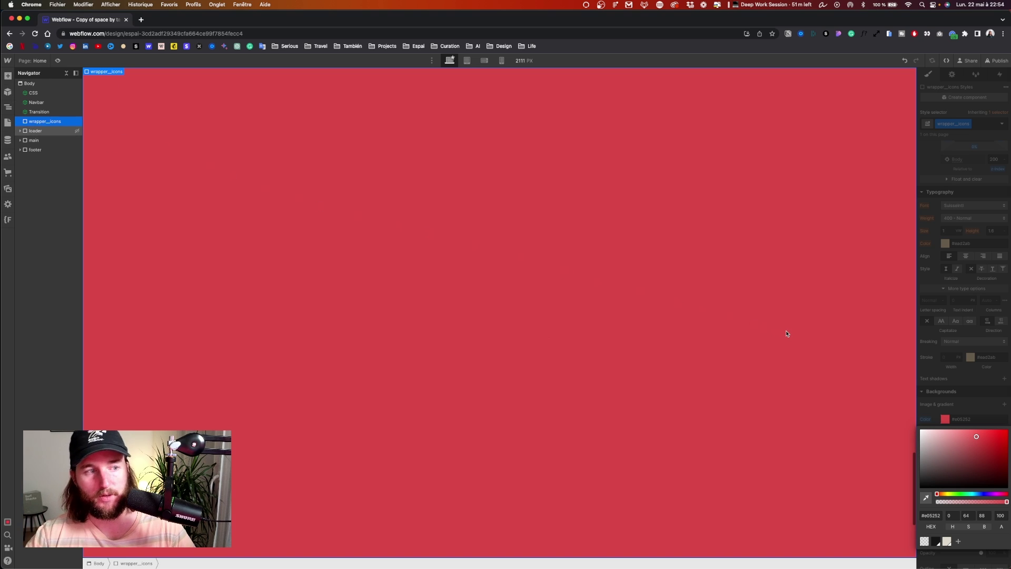
left_click(939, 410)
left_click(928, 420)
left_click(948, 433)
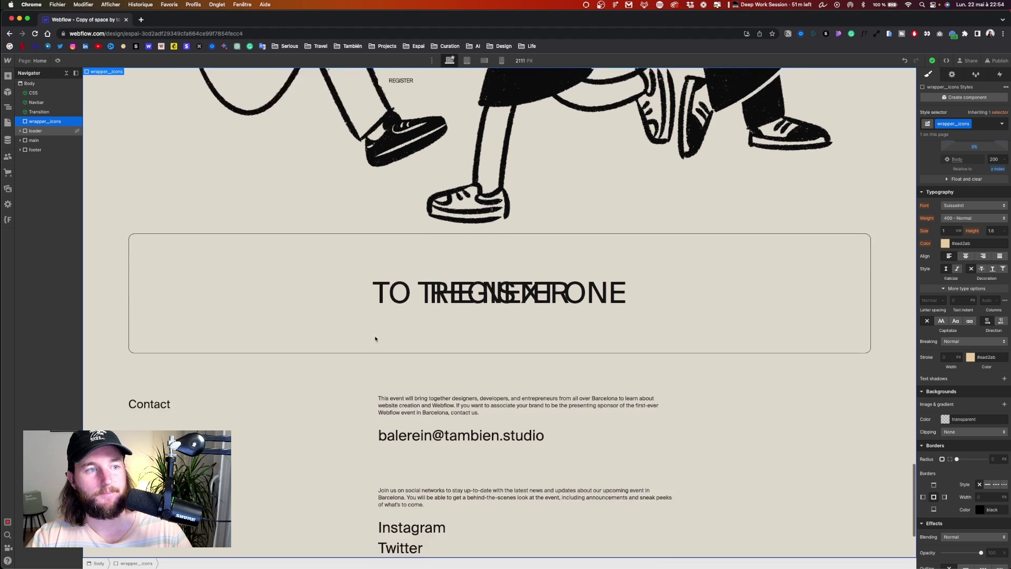
scroll(376, 338, "down", 5)
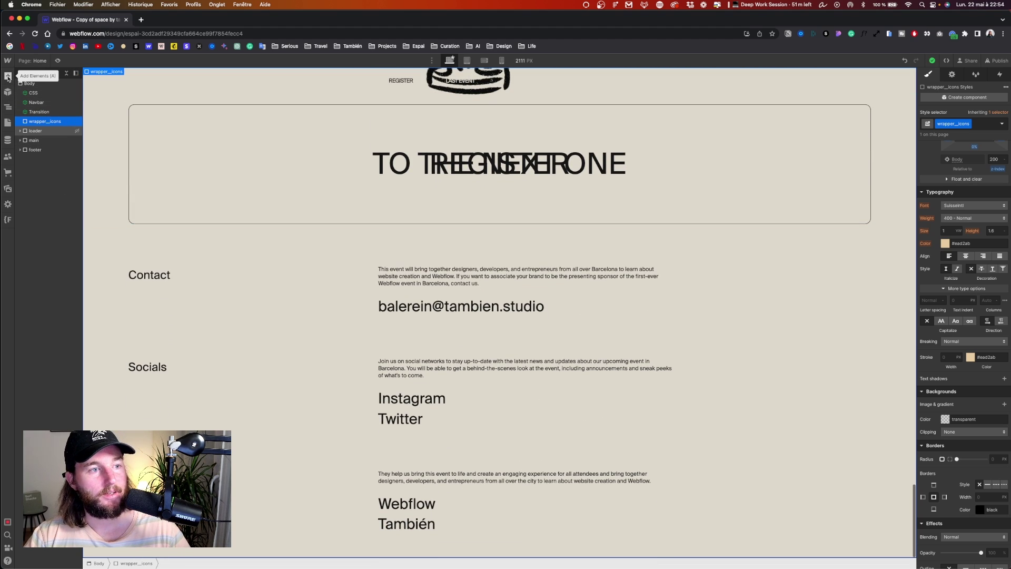
Add an Image inside wrapper_icons using the webflow-icon2.svg logo.
left_click(8, 77)
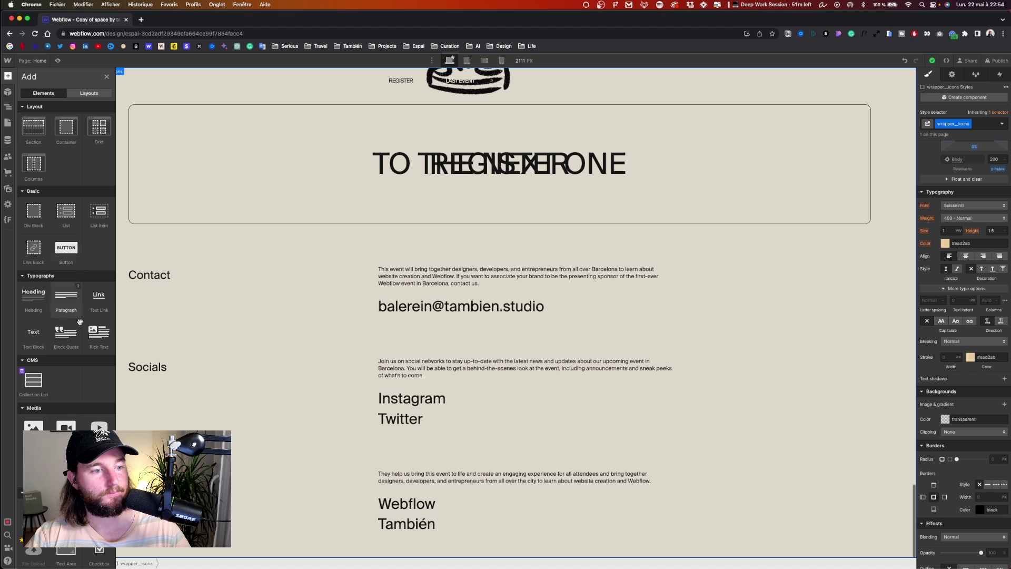
scroll(50, 308, "down", 3)
left_click_drag(35, 332, 36, 127)
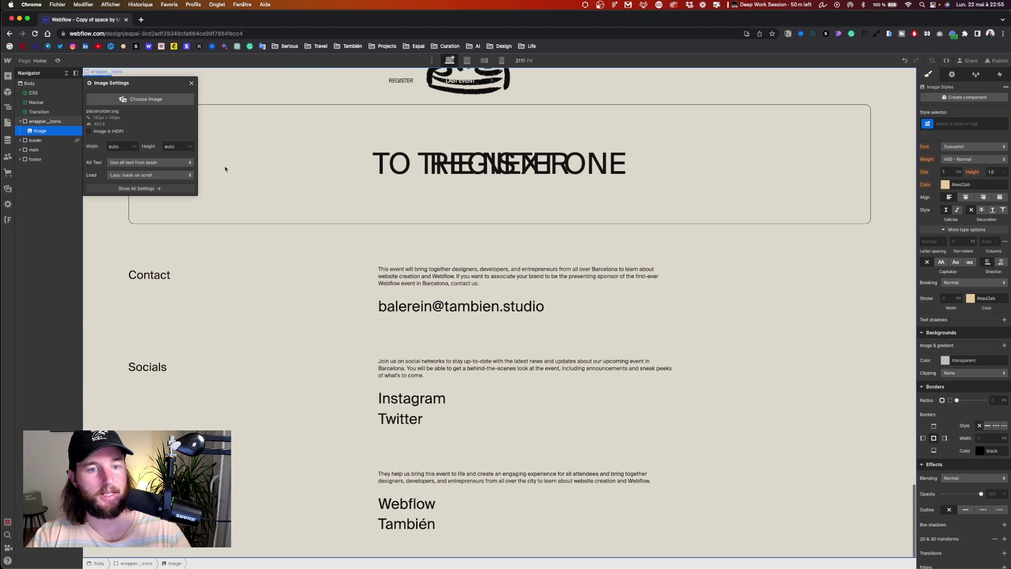
left_click(131, 100)
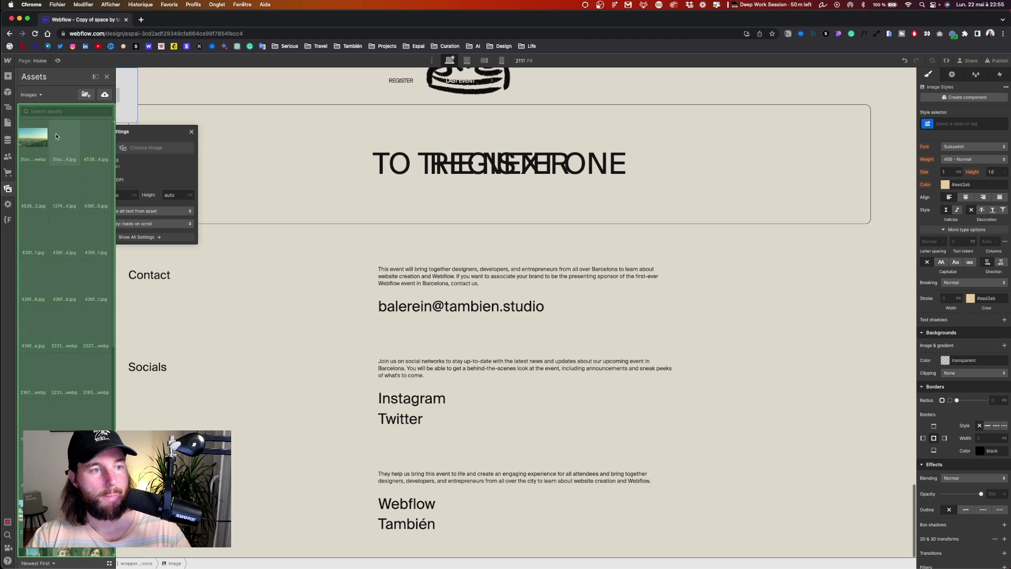
mouse_move(54, 255)
scroll(79, 326, "down", 10)
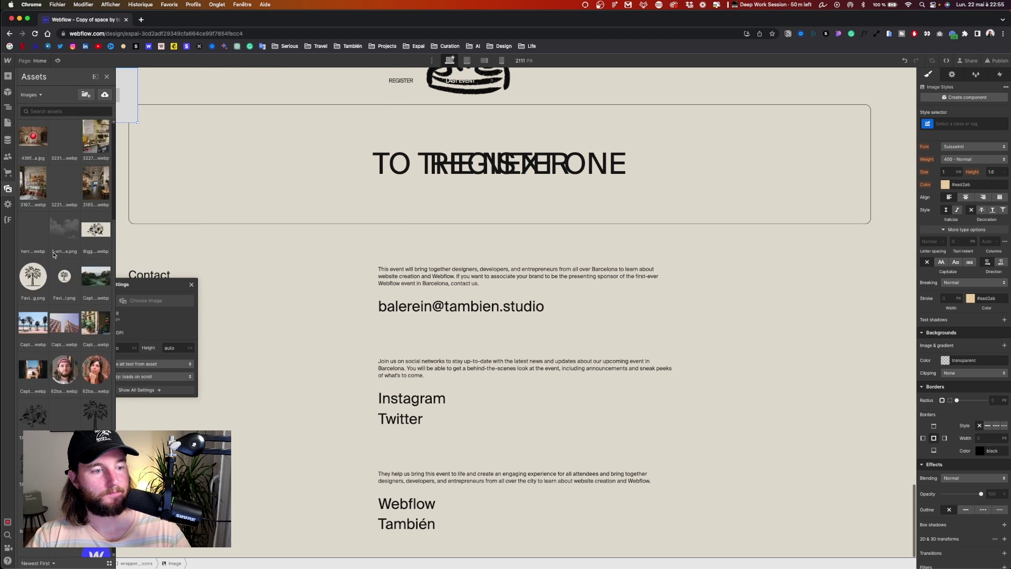
left_click(96, 341)
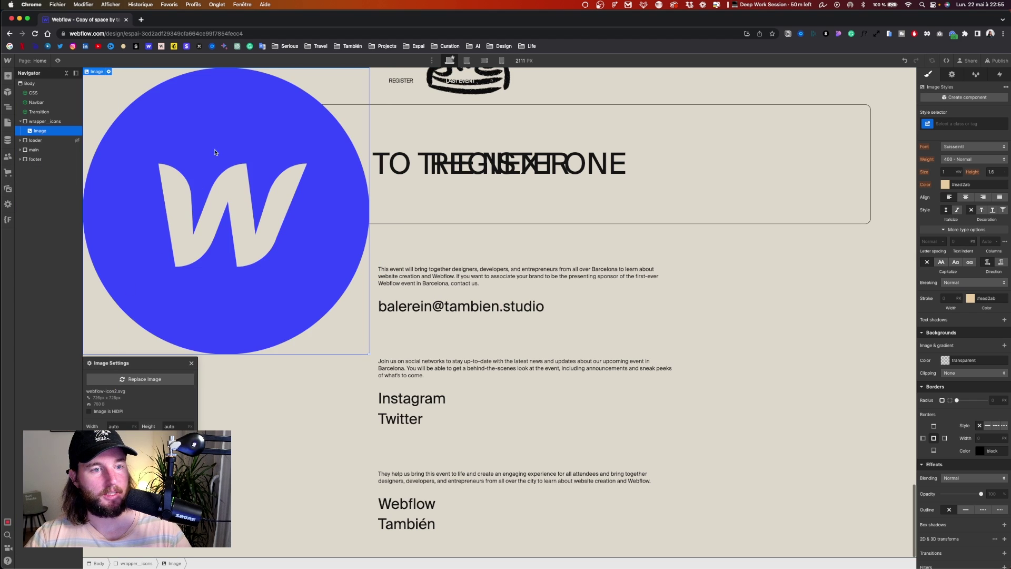
left_click(192, 363)
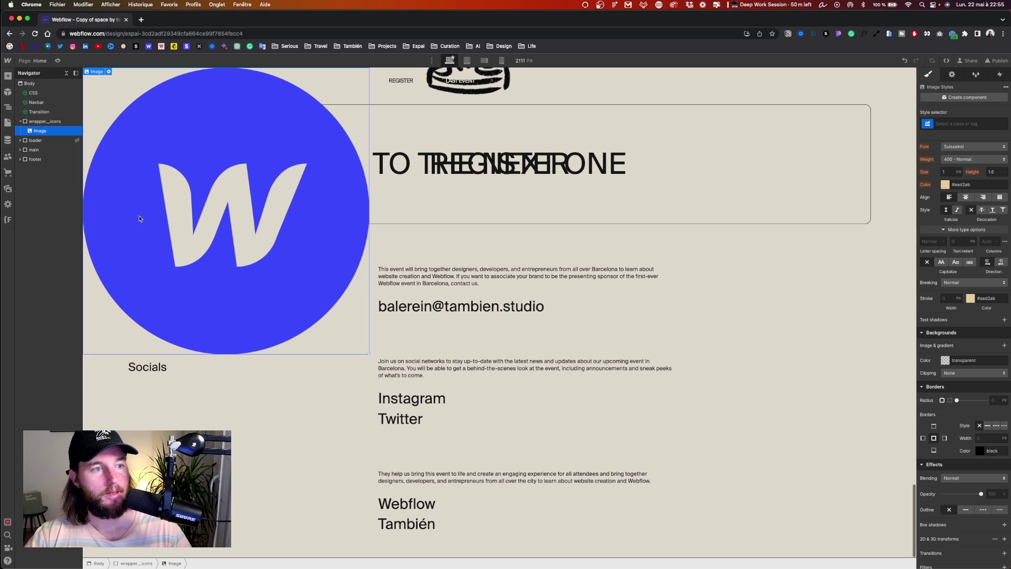
Apply a new 'icons' class to the logo image.
left_click(963, 123)
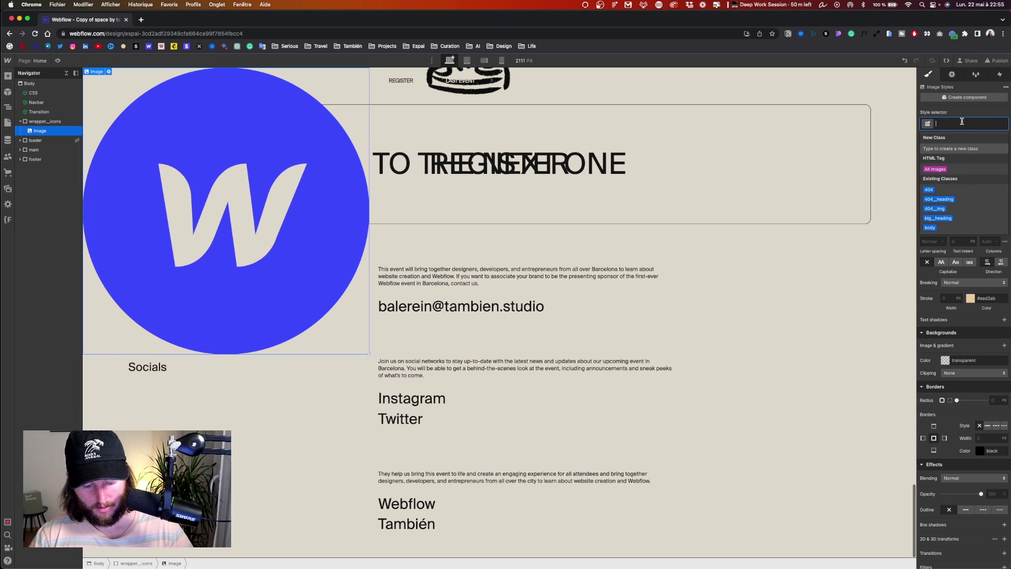
type("icon")
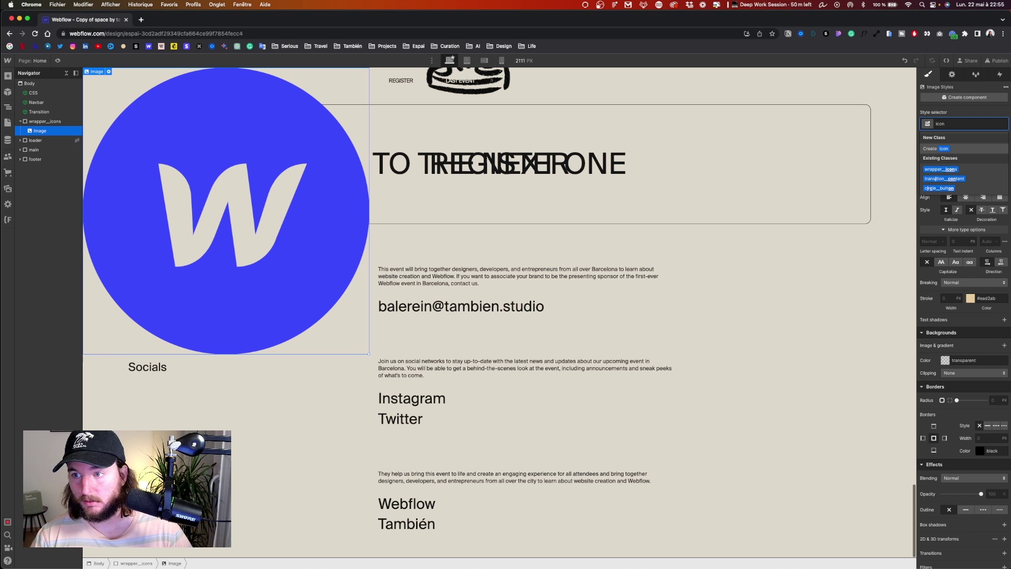
type("s")
key("Return")
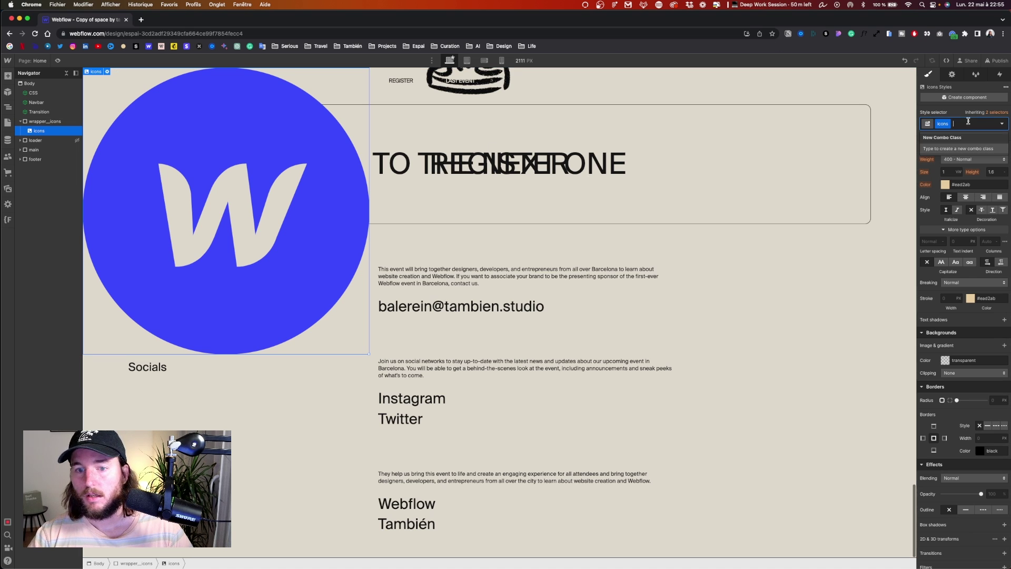
key("ctrl+Up")
Back in Webflow, size the logo icon to 20rem.
left_click(372, 184)
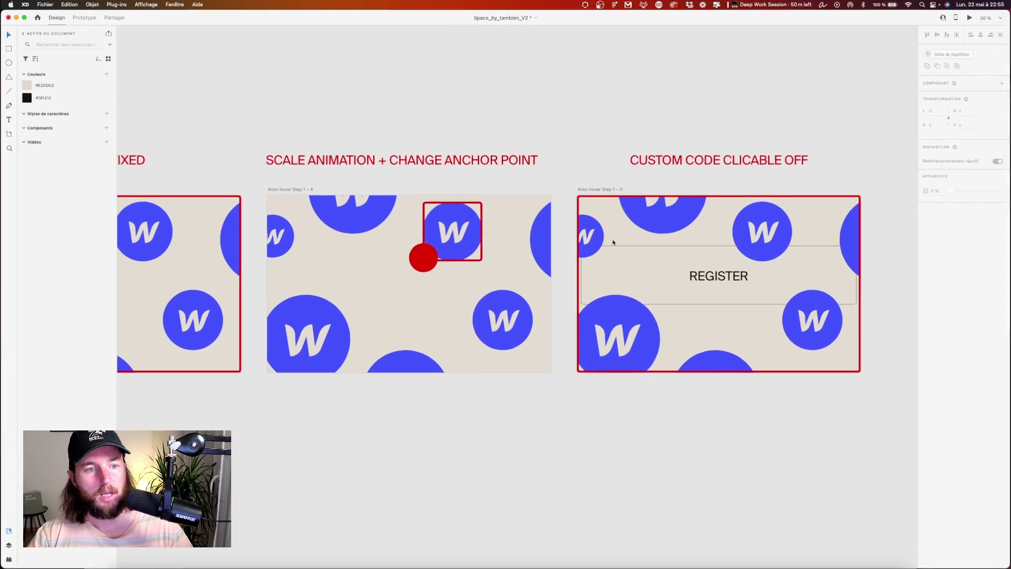
key("ctrl+Up")
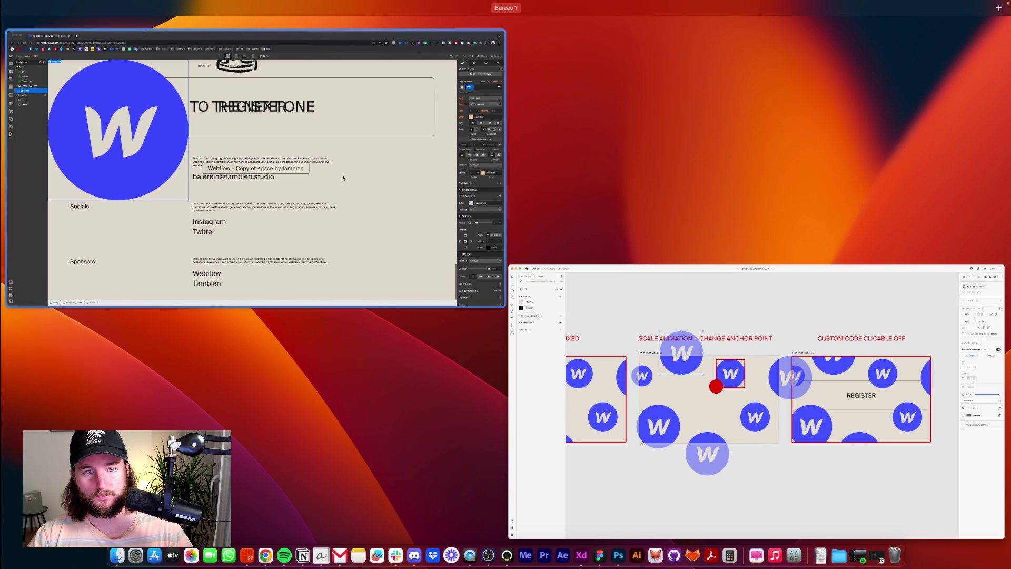
left_click(489, 221)
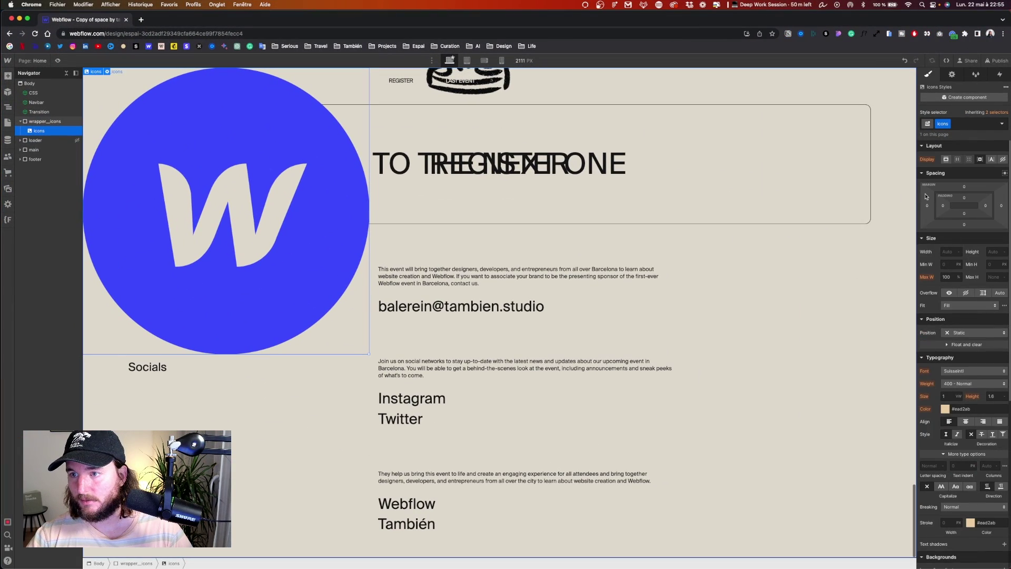
type("20rem")
key("Return")
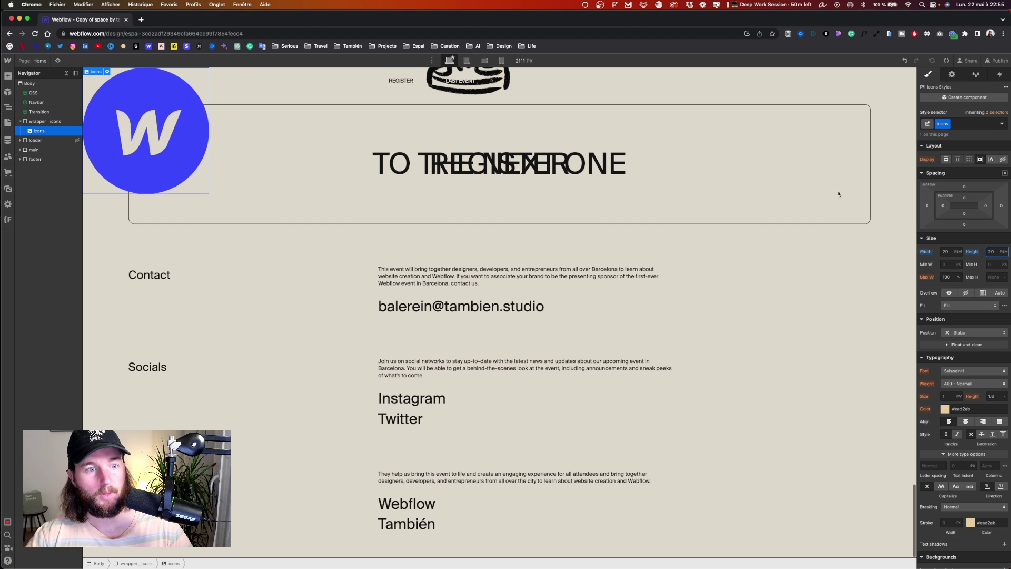
Read the size and position of two icon circles in the Adobe XD mockup.
key("ctrl+Up")
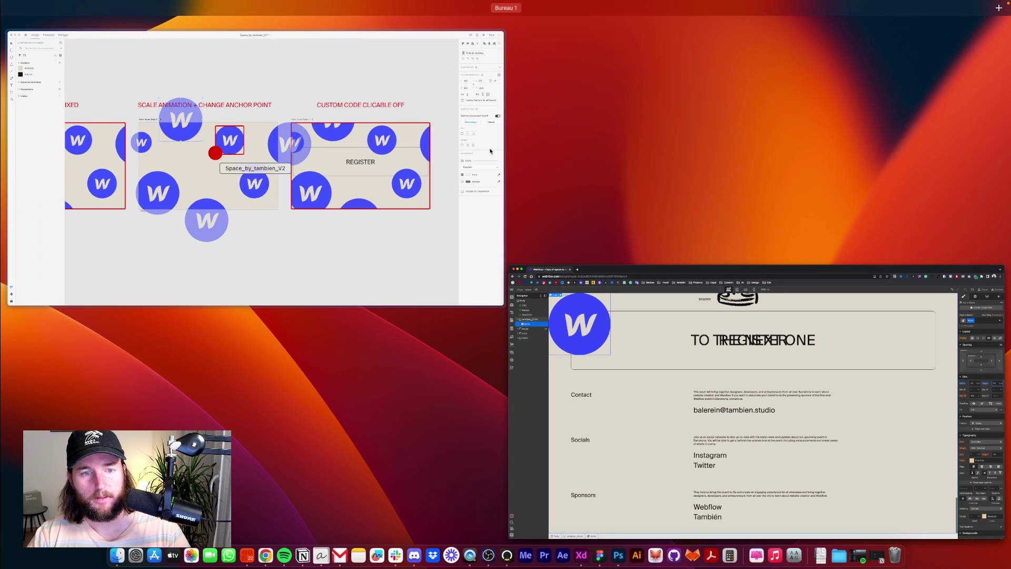
left_click(506, 201)
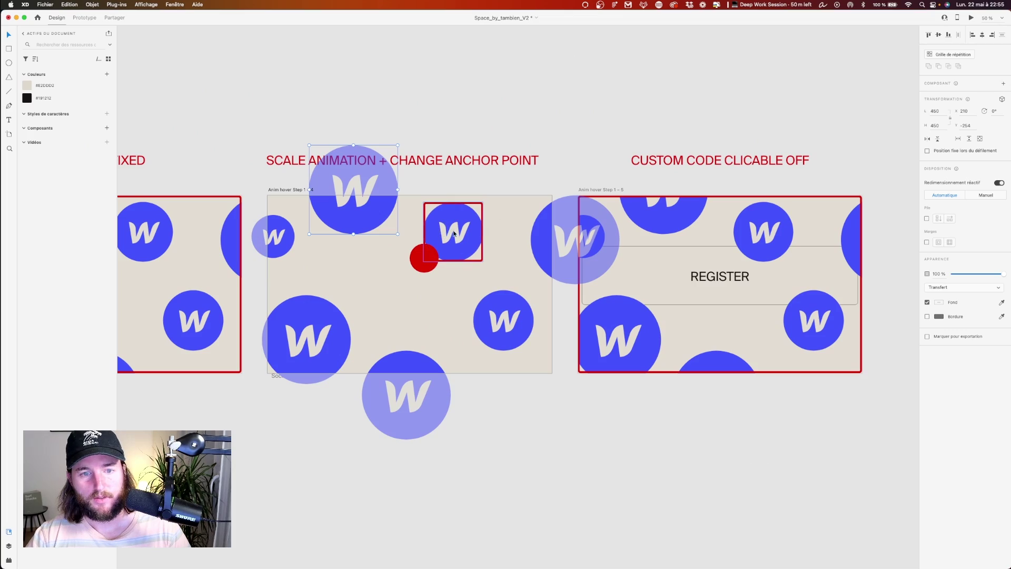
key("ctrl+Up")
left_click(377, 139)
key("ctrl+Up")
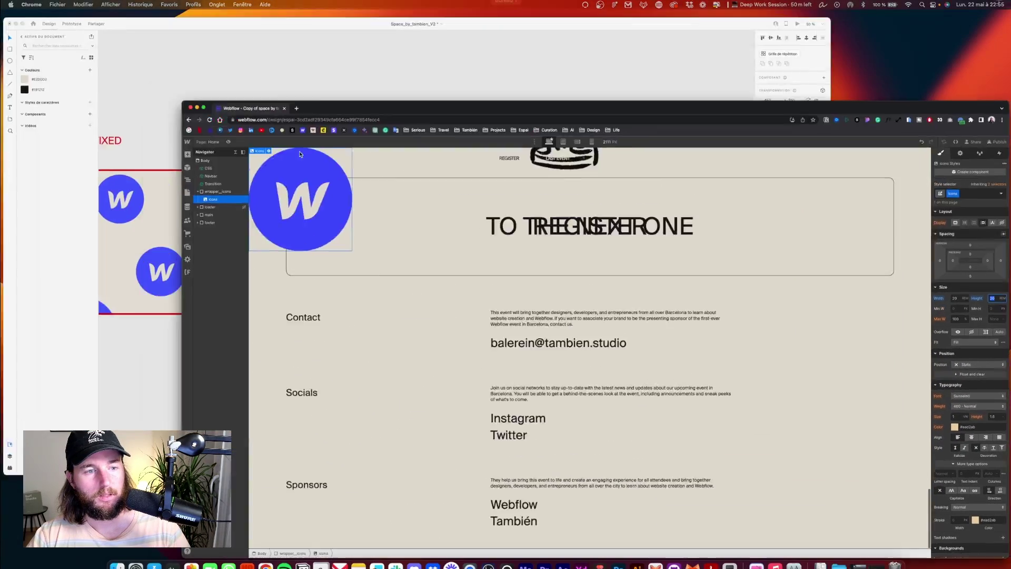
left_click(506, 205)
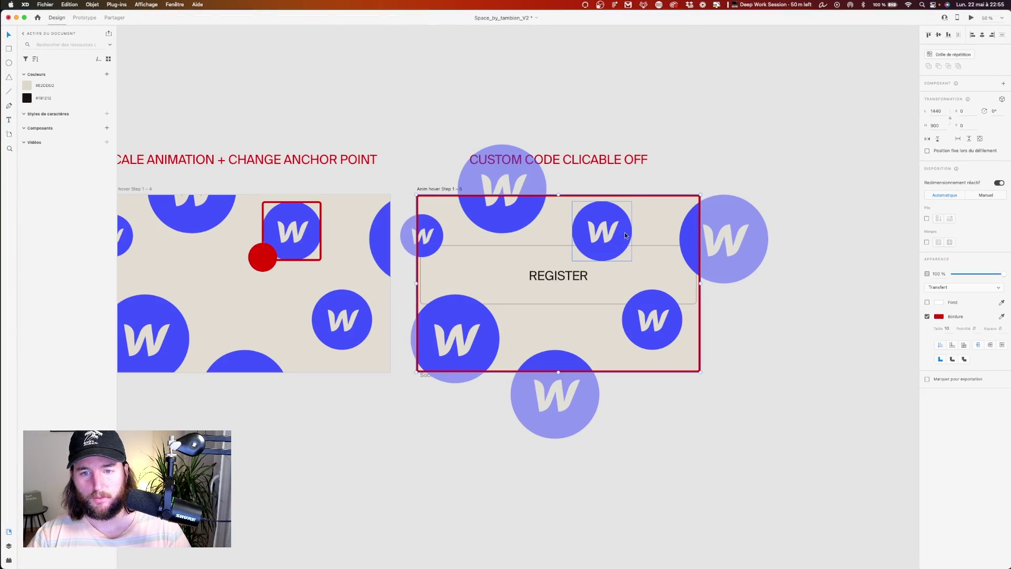
left_click(623, 342)
left_click(635, 330)
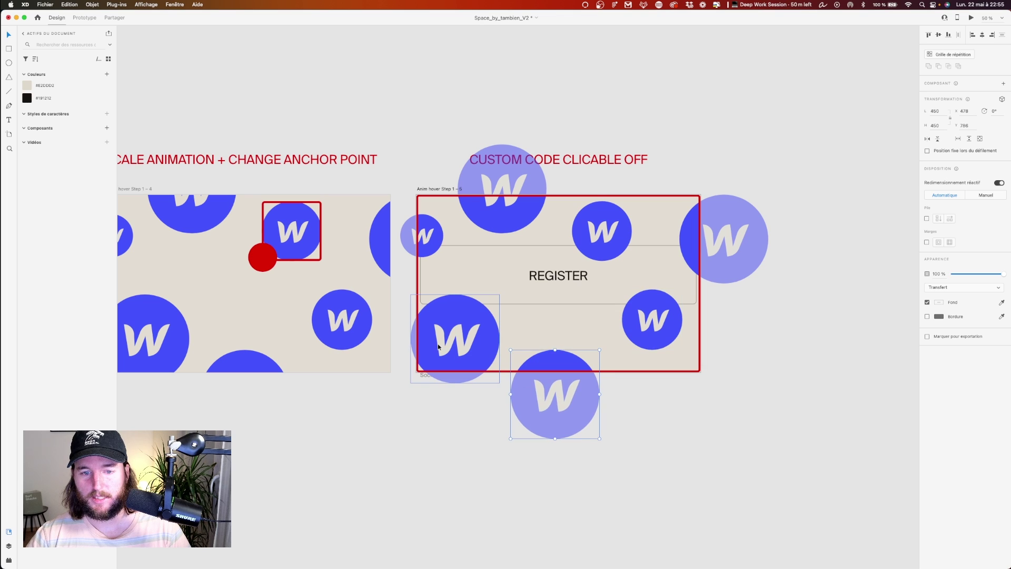
key("ctrl+Up")
Paste more copies of the Icons element into the wrapper.
left_click(272, 167)
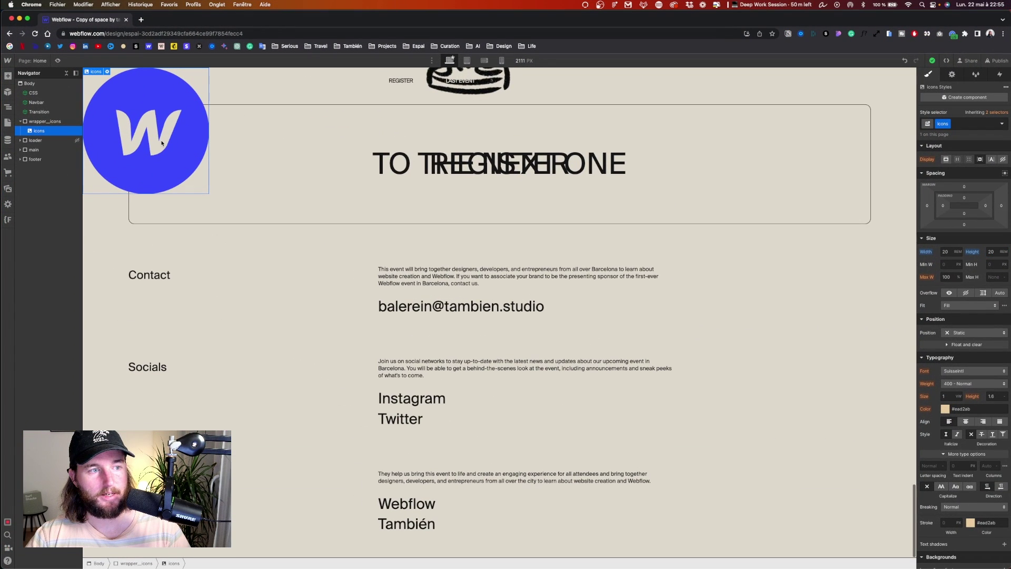
key("super+v")
key("super+v")
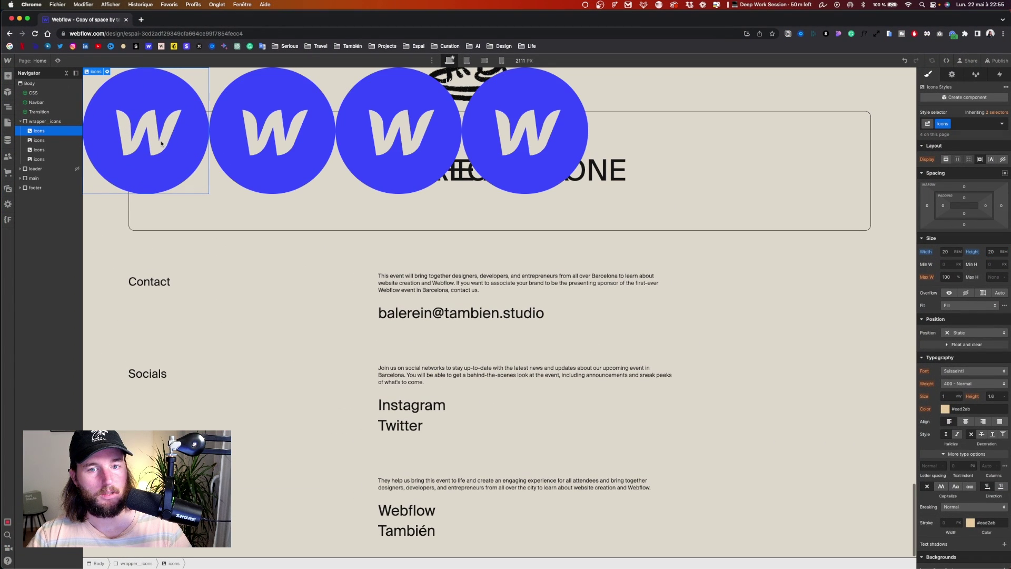
key("super+v")
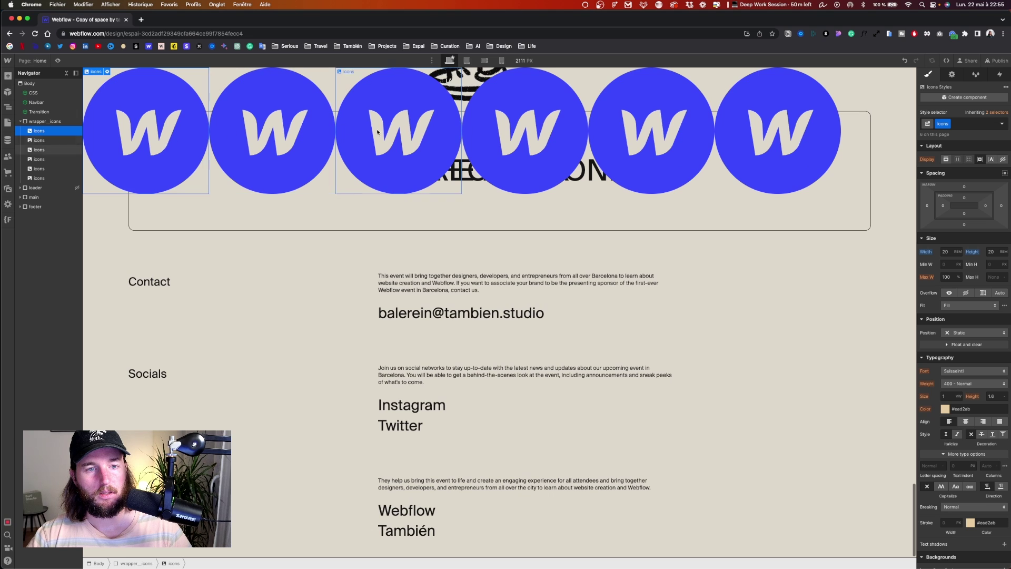
key("super+v")
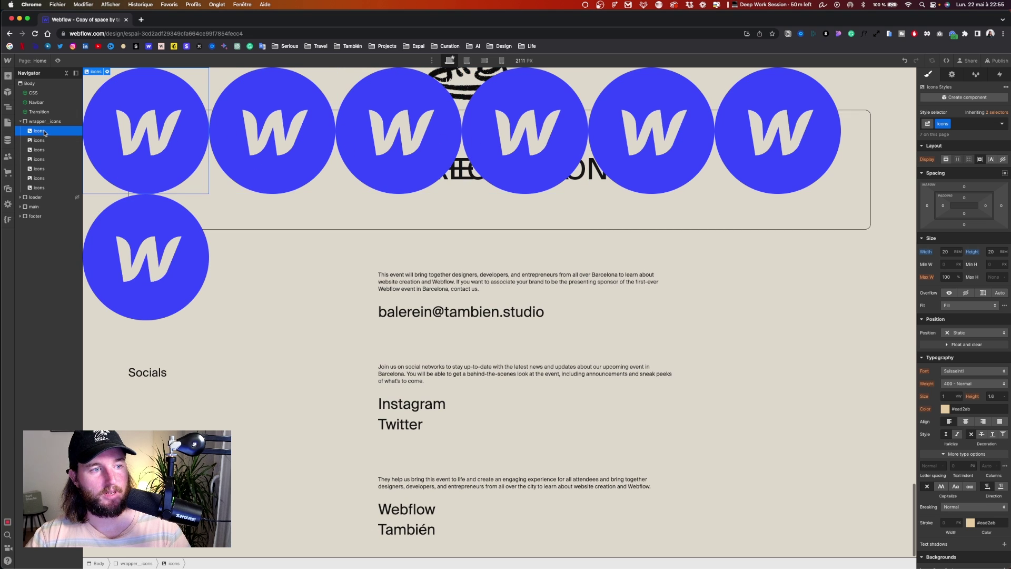
Add combo classes to the icons one by one, such as is-two on the second icon.
left_click(961, 124)
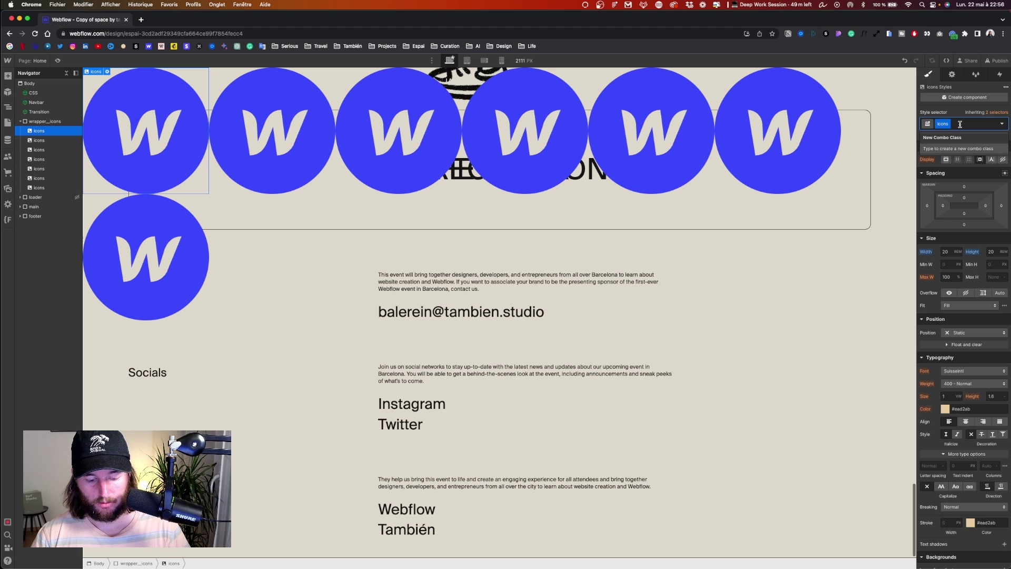
type("is-c")
key("Return")
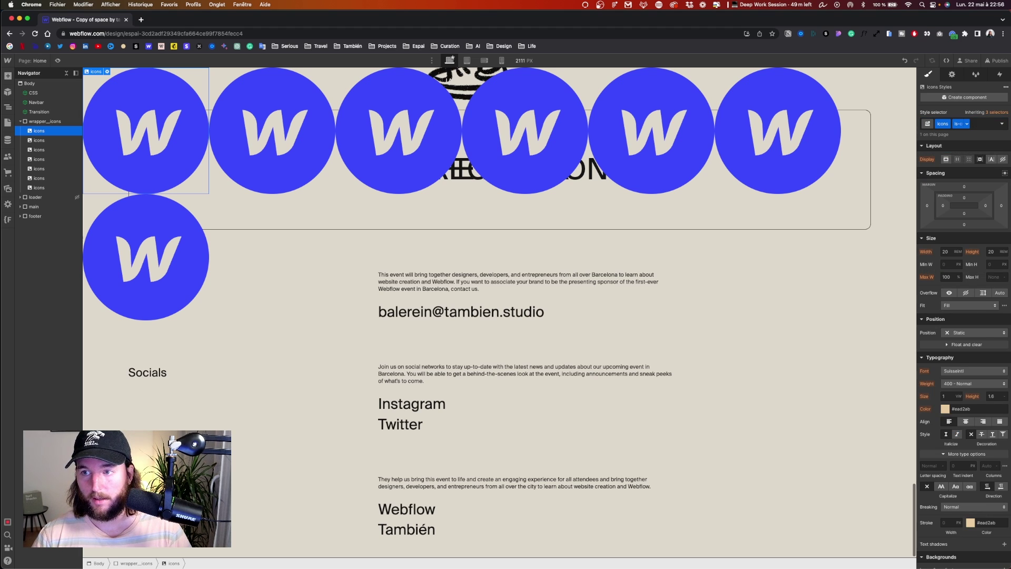
left_click(39, 140)
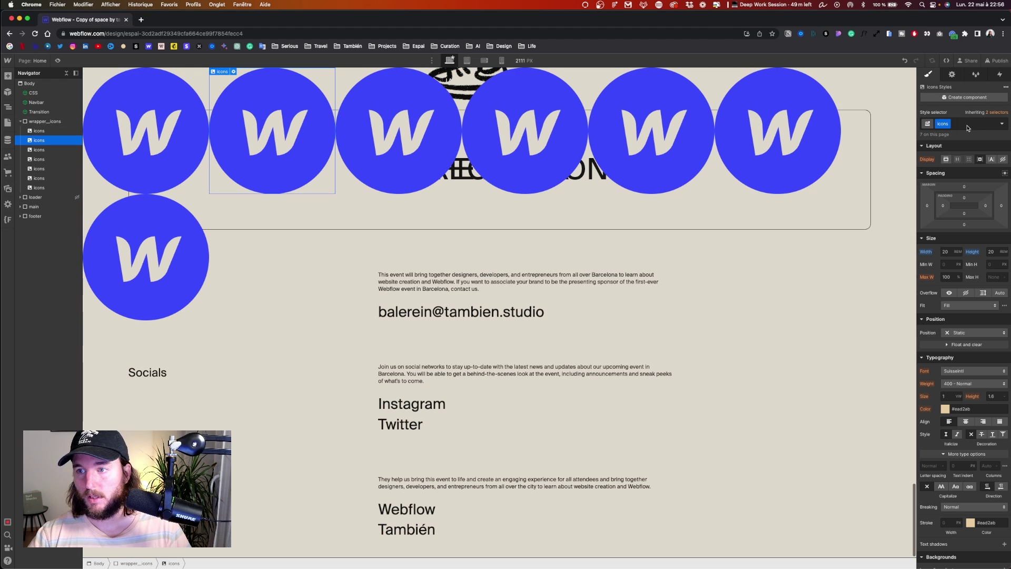
left_click(967, 125)
type("is-")
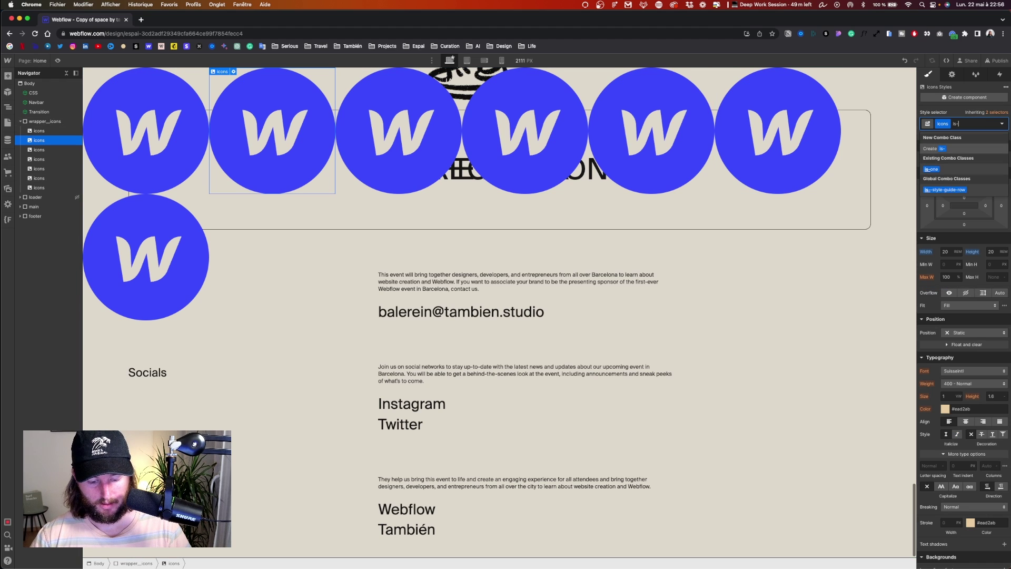
type("two")
key("Return")
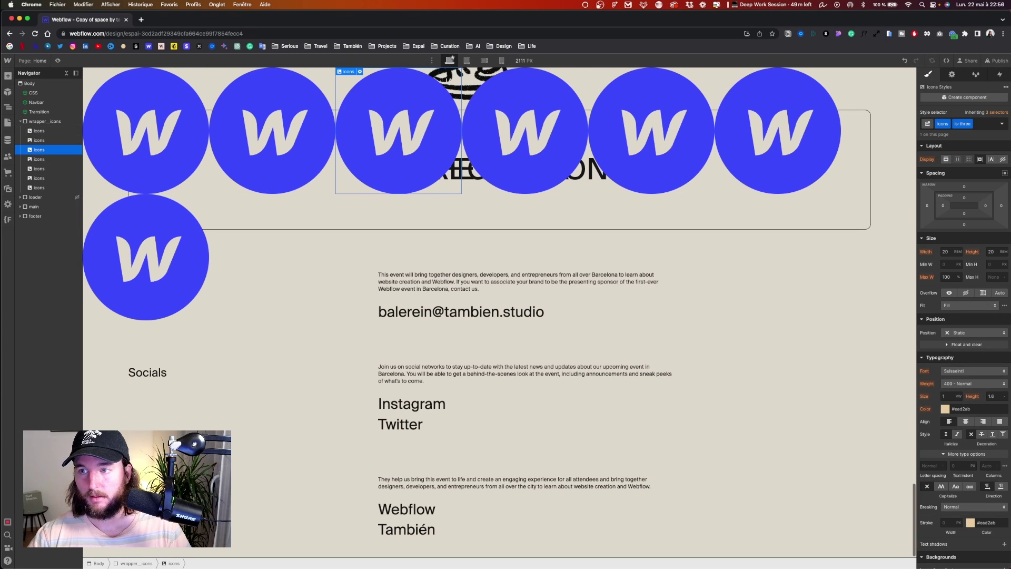
left_click(968, 123)
left_click(651, 137)
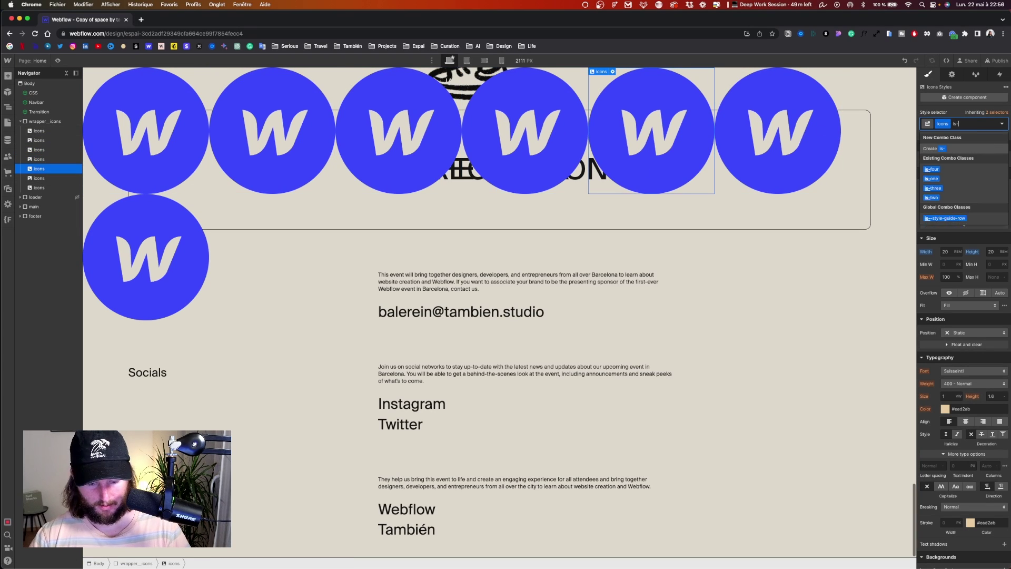
left_click(810, 139)
left_click(148, 255)
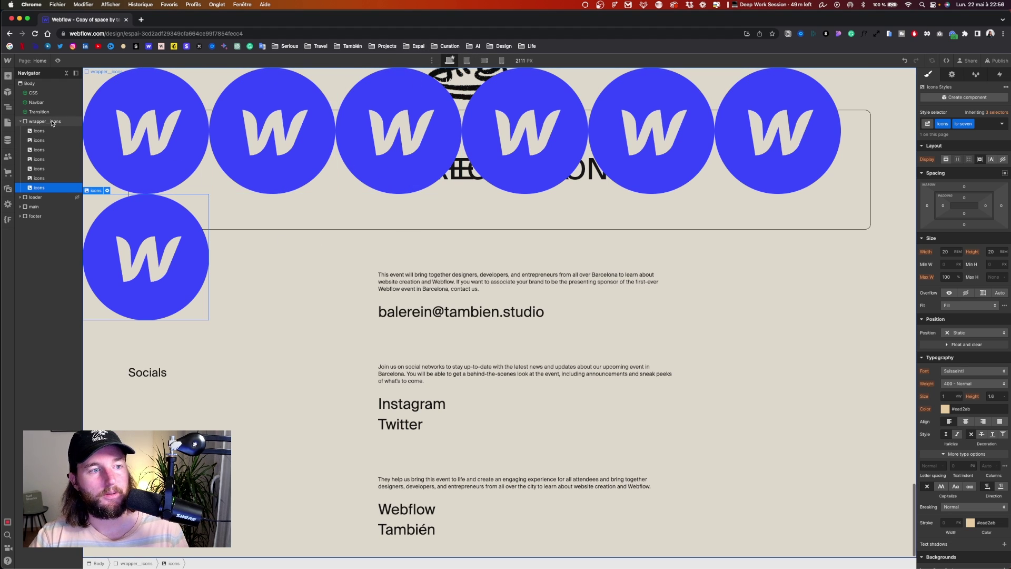
Check the icons wrapper at tablet and mobile breakpoints, then return to desktop.
key("shift+2")
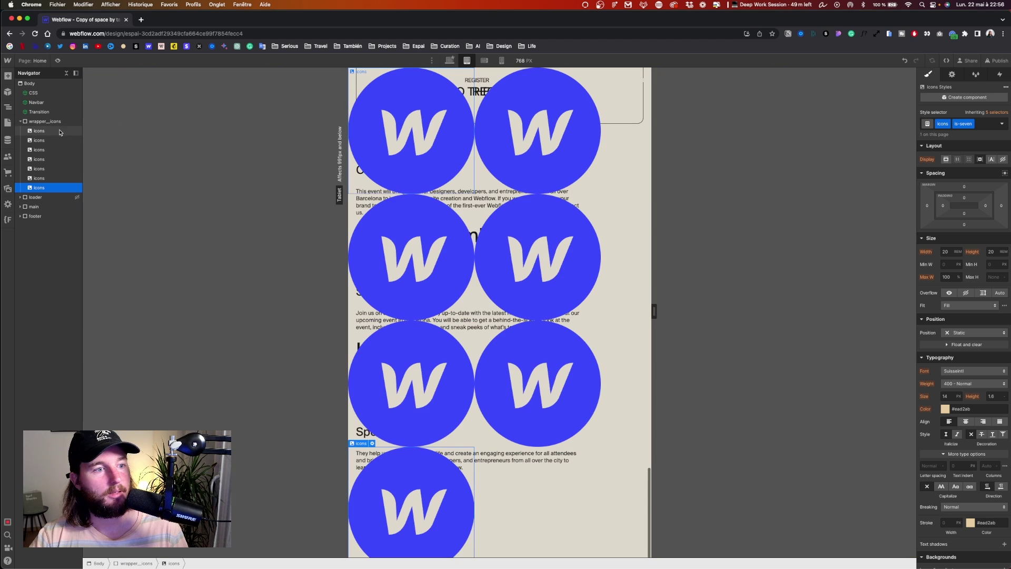
left_click(50, 121)
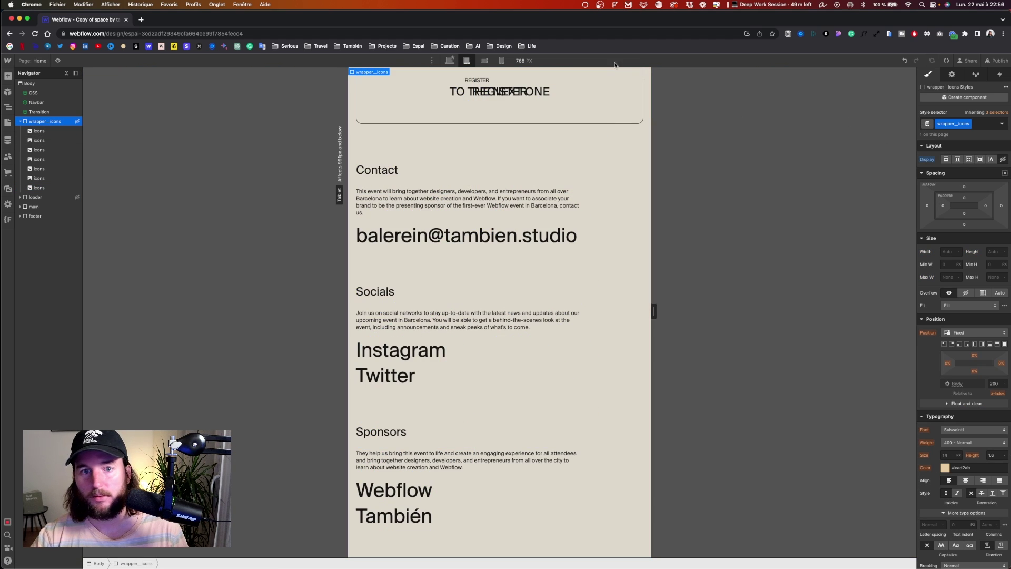
left_click(484, 60)
left_click(502, 61)
left_click(450, 60)
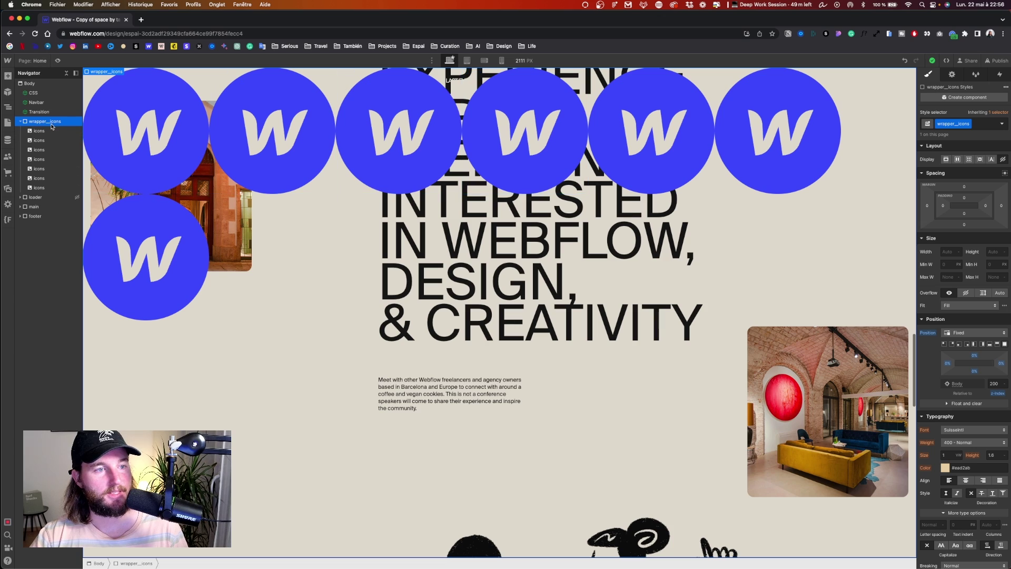
scroll(487, 230, "down", 10)
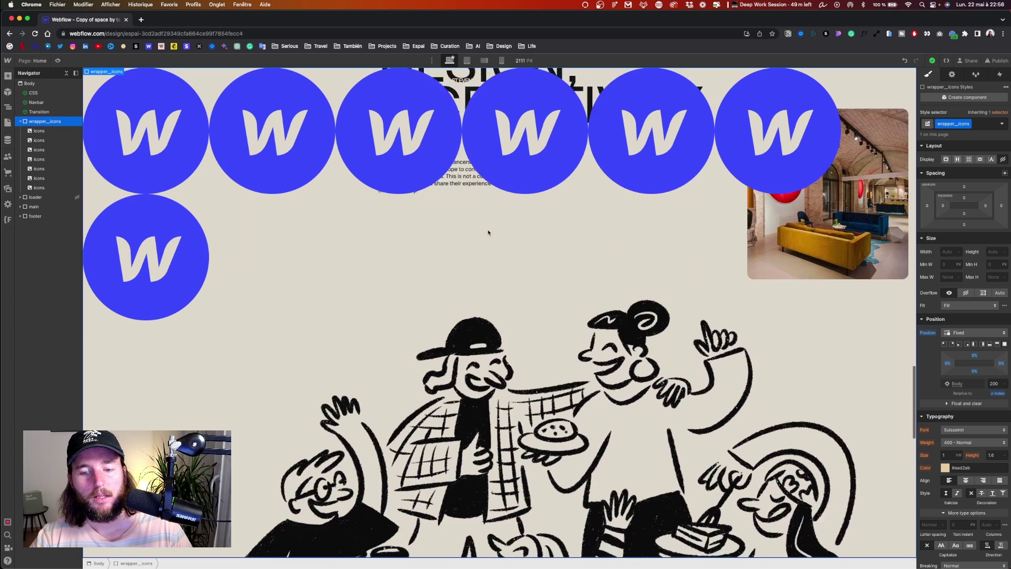
scroll(487, 231, "down", 3)
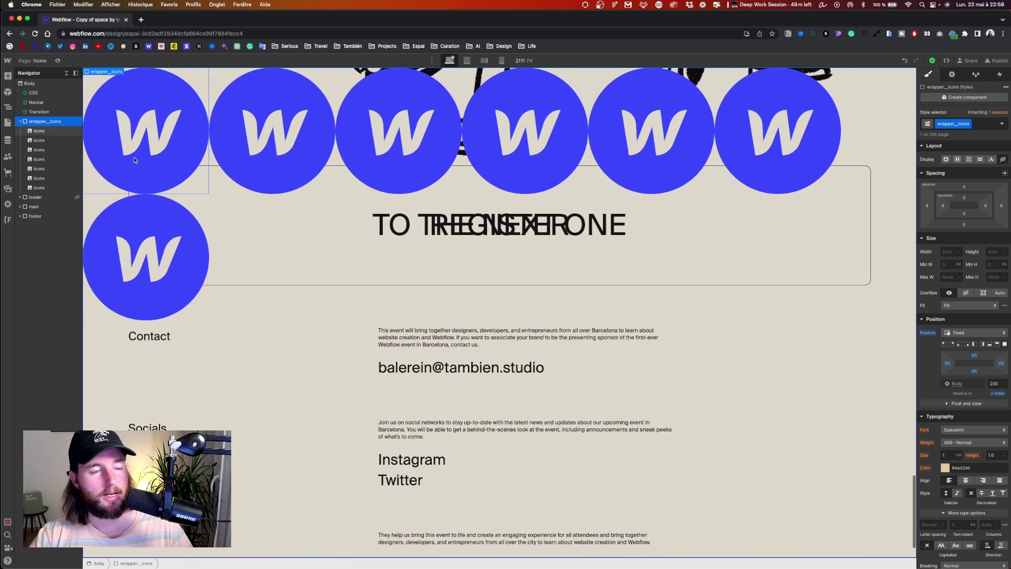
key("ctrl+Up")
left_click(187, 265)
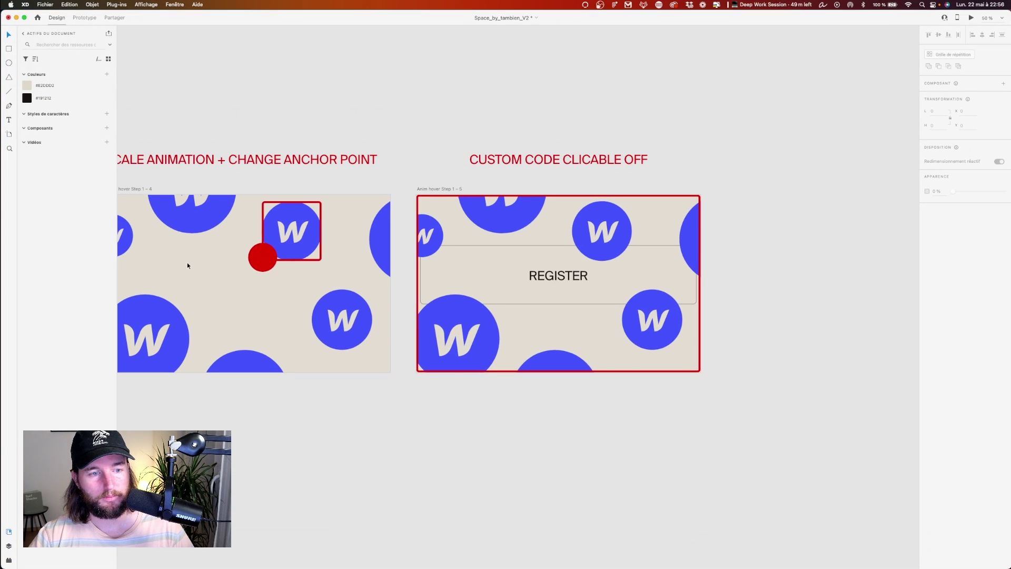
Inspect the small edge circle across the XD artboards, then return to the Webflow designer.
left_click(217, 235)
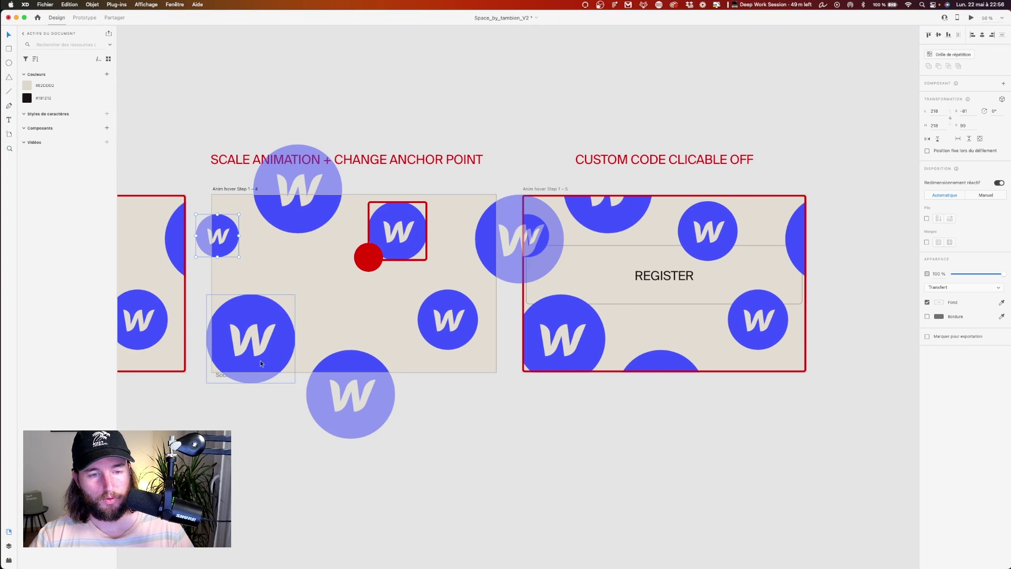
key("ctrl+Up")
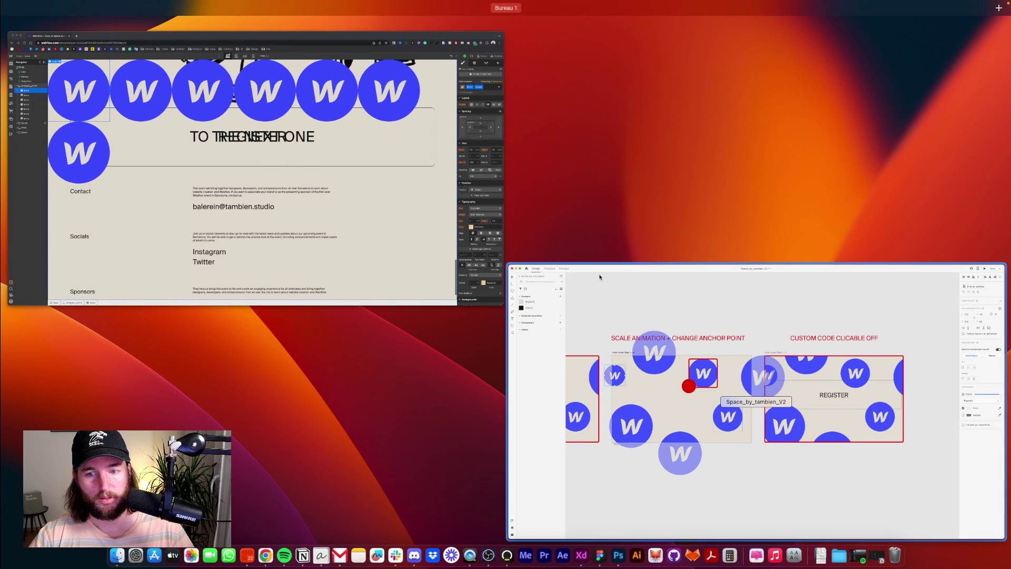
left_click(599, 277)
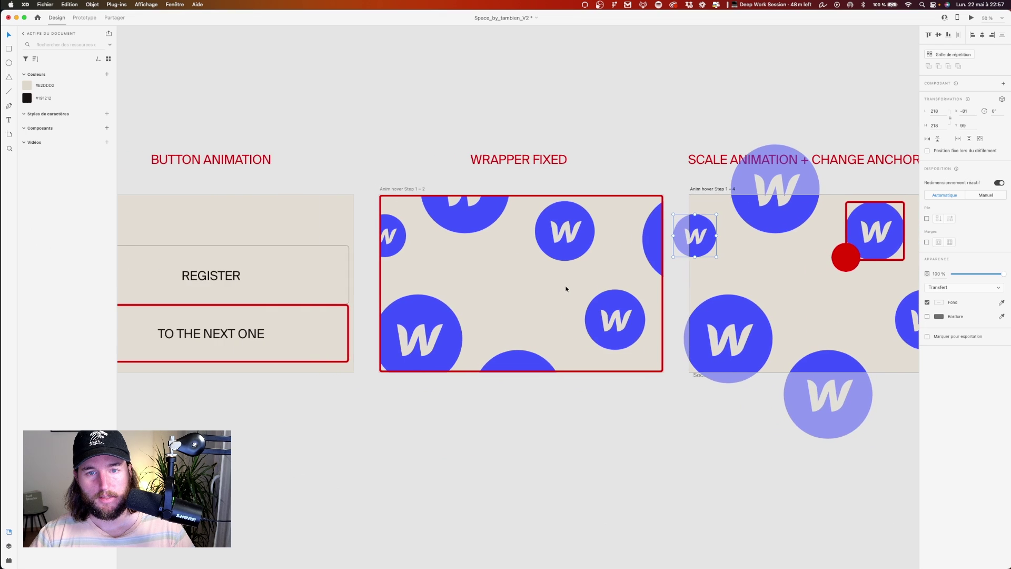
scroll(566, 289, "right", 10)
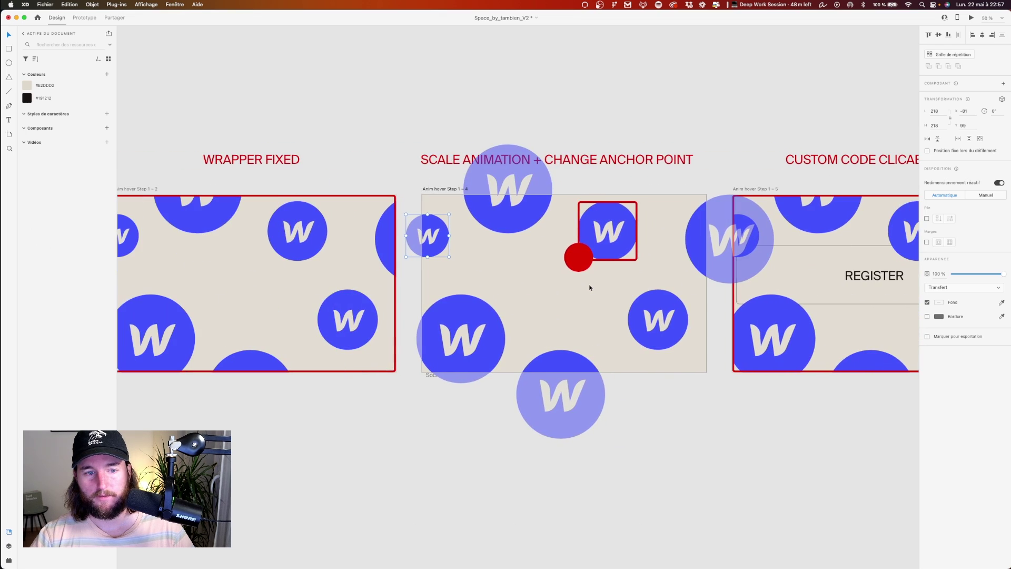
scroll(590, 287, "left", 10)
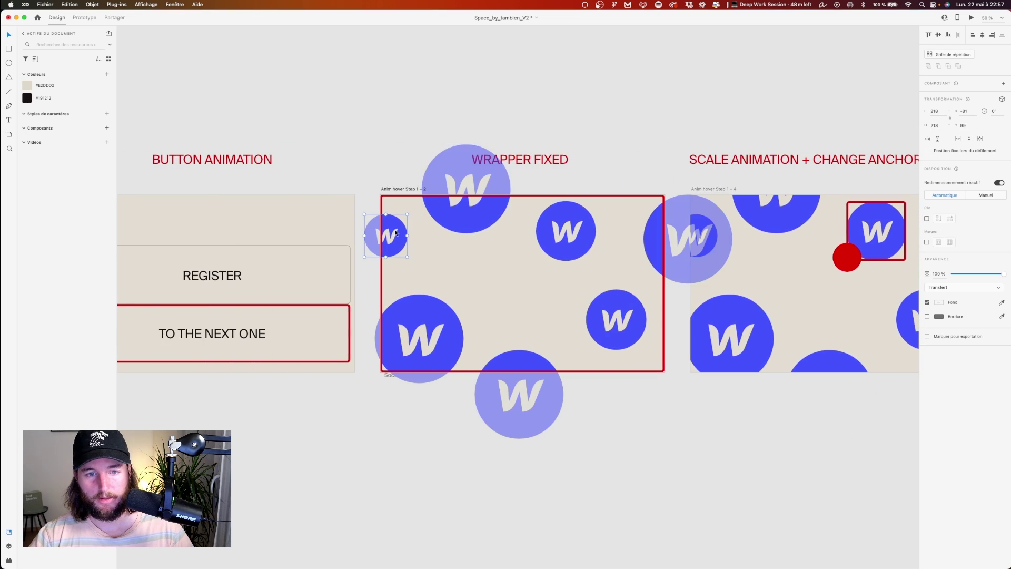
left_click(580, 391)
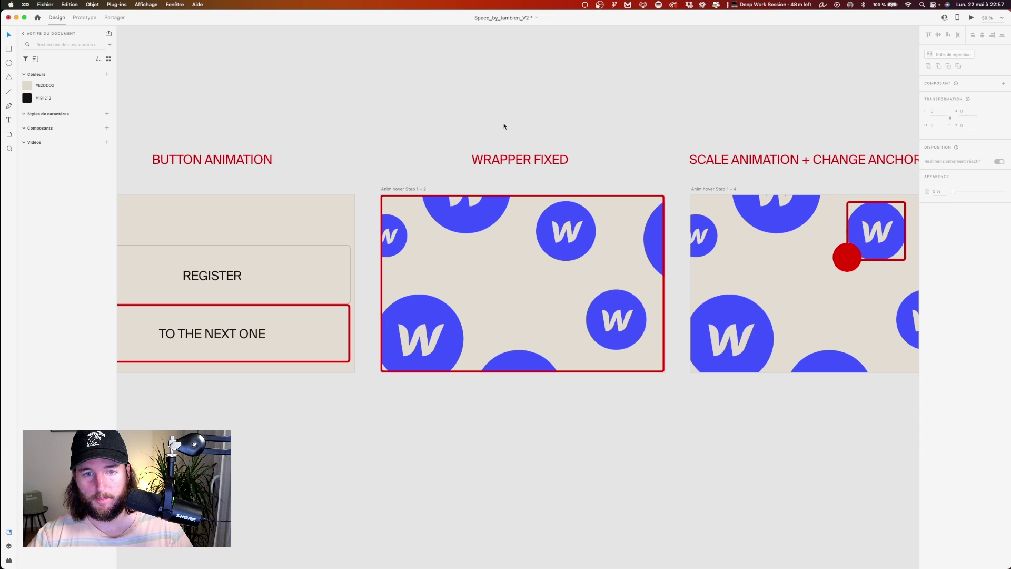
left_click(390, 237)
key("ctrl+Left")
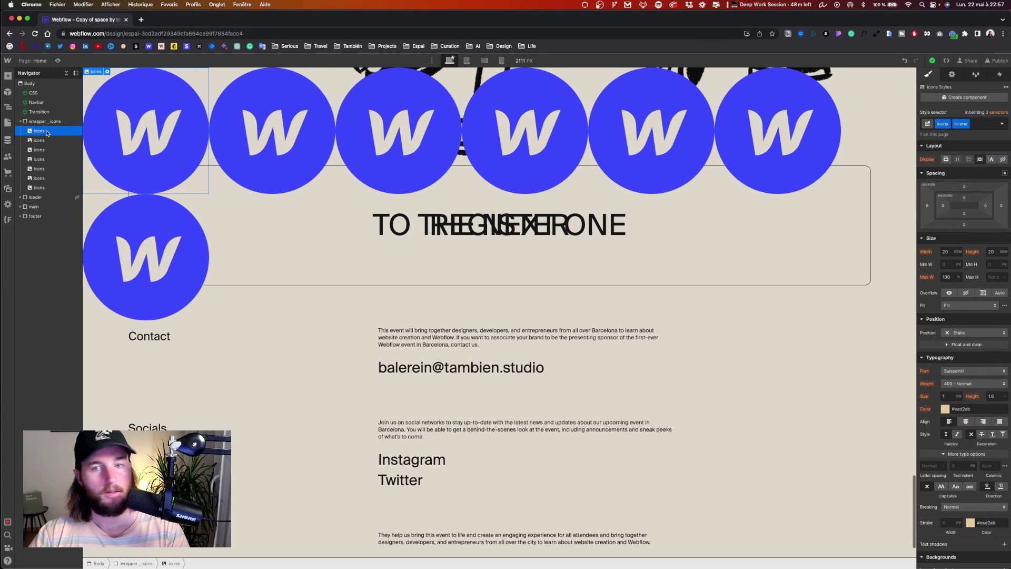
Make the first icon absolutely positioned with 4rem left and 4rem top offsets.
left_click(969, 332)
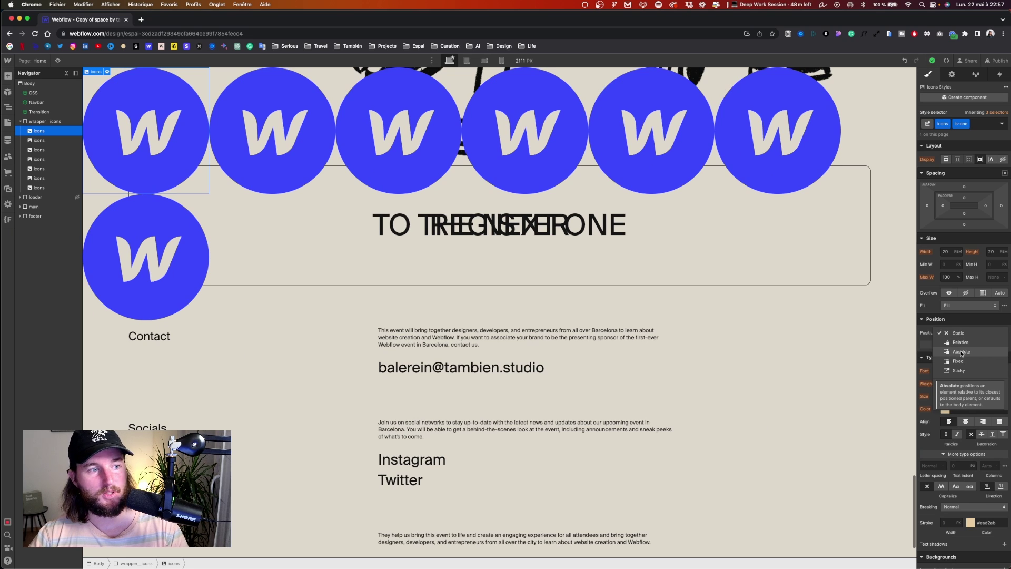
left_click(962, 352)
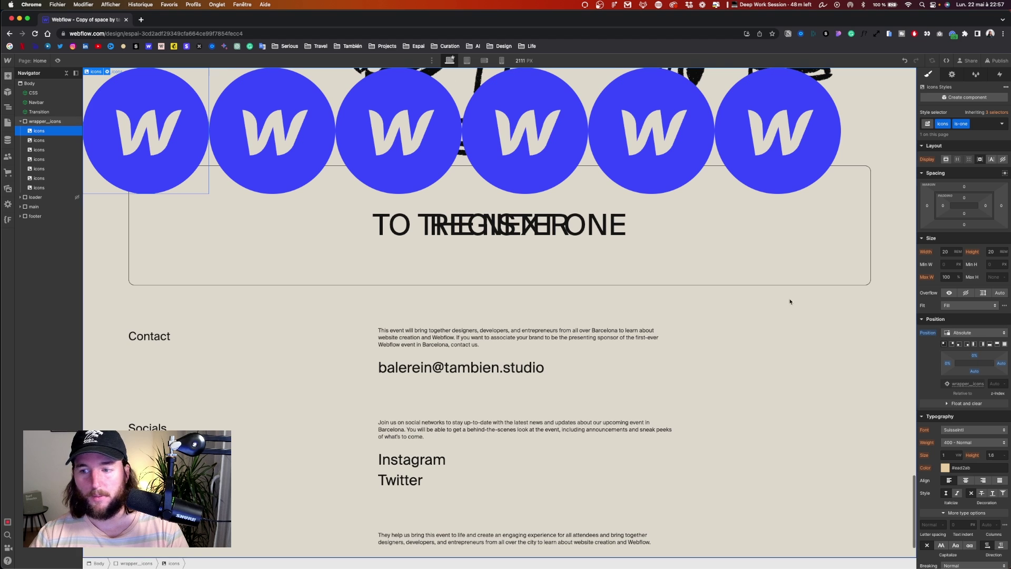
left_click(42, 123)
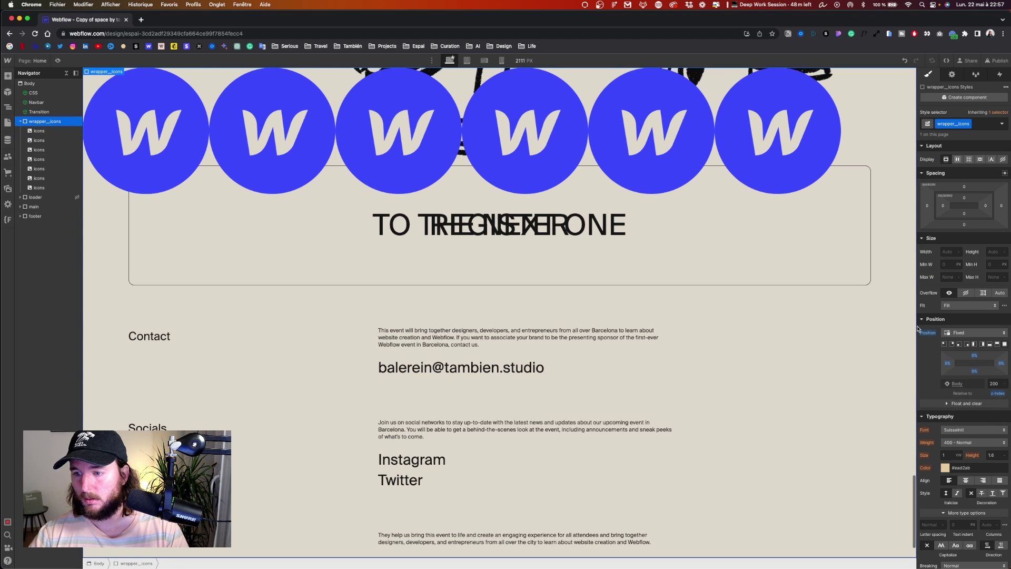
left_click(39, 131)
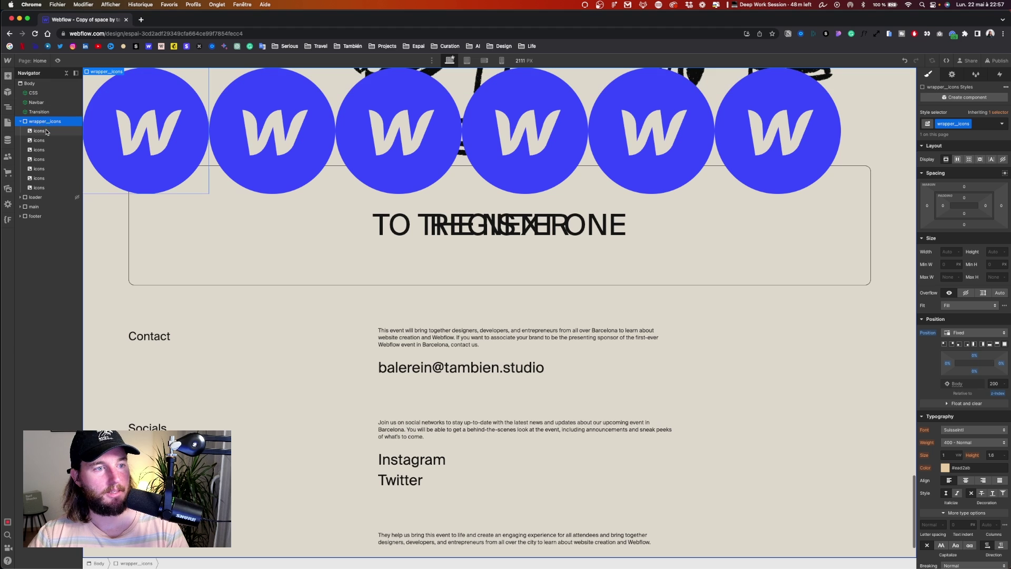
left_click(947, 364)
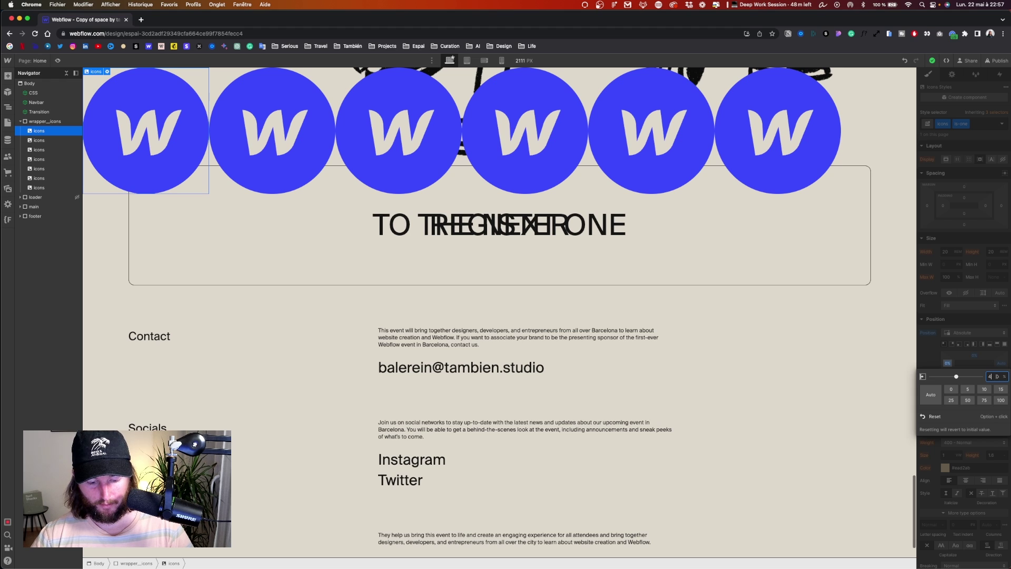
key("Return")
left_click(975, 355)
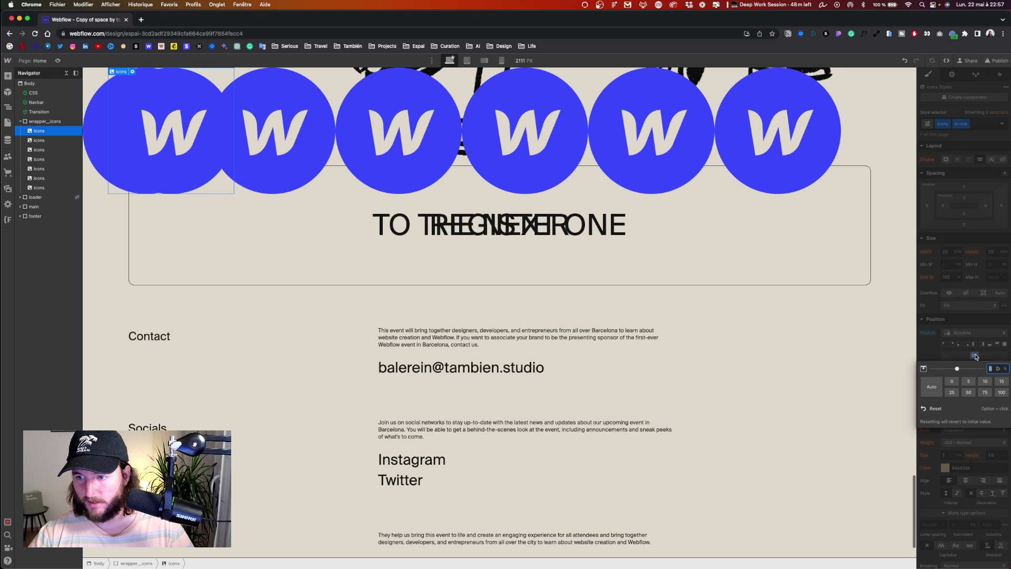
key("Return")
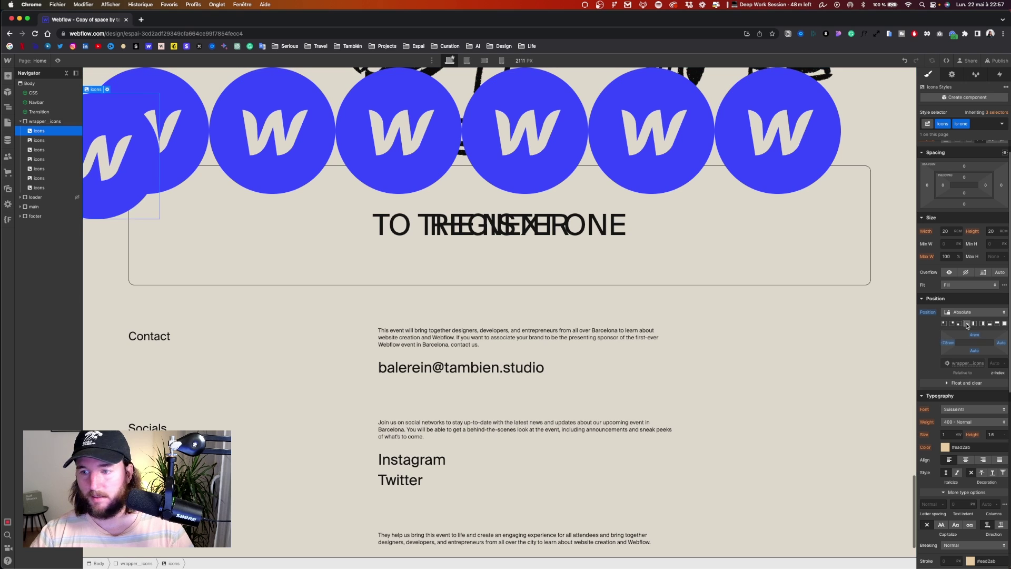
key("ctrl+Up")
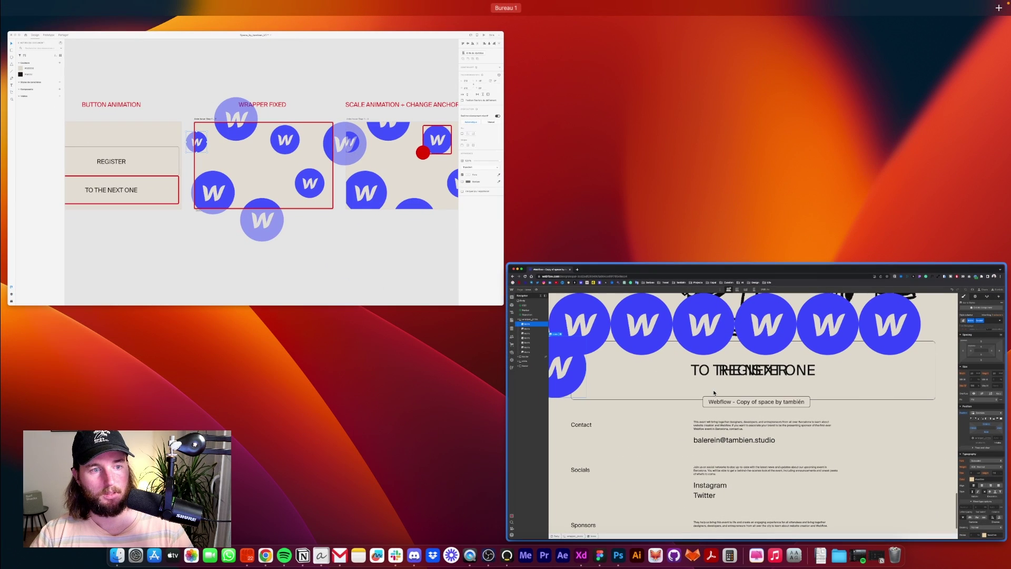
left_click(687, 388)
Resize the first icon to 15 by 15 and nudge its top and left offsets.
left_click(952, 232)
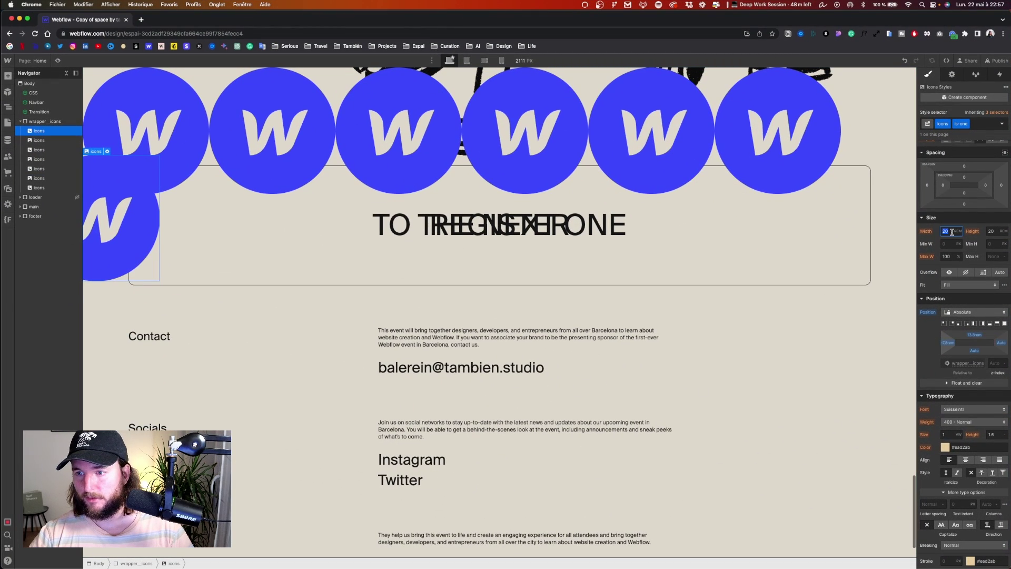
type("10")
left_click(993, 232)
type("10")
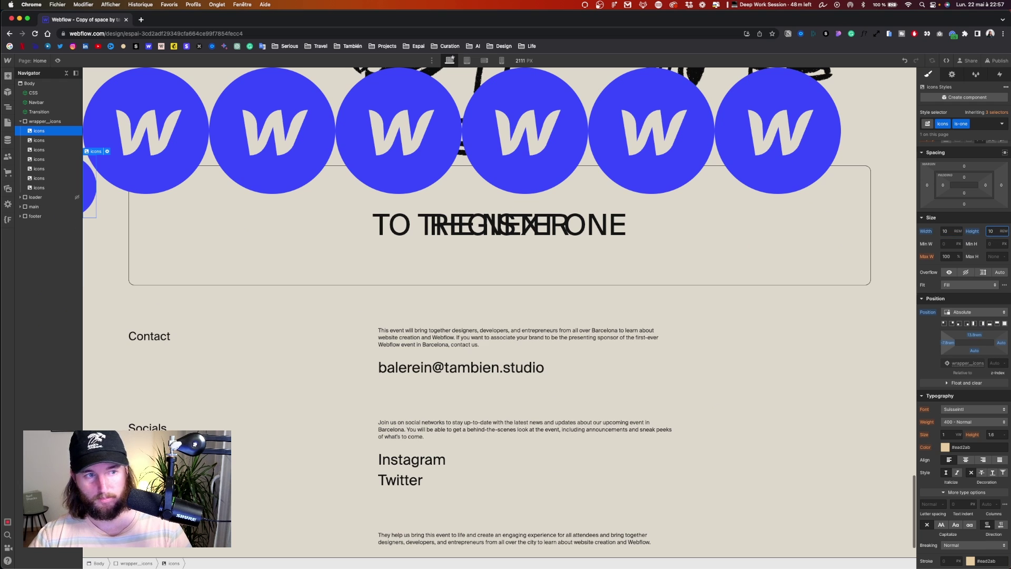
left_click_drag(972, 337, 965, 335)
left_click(949, 230)
type("10")
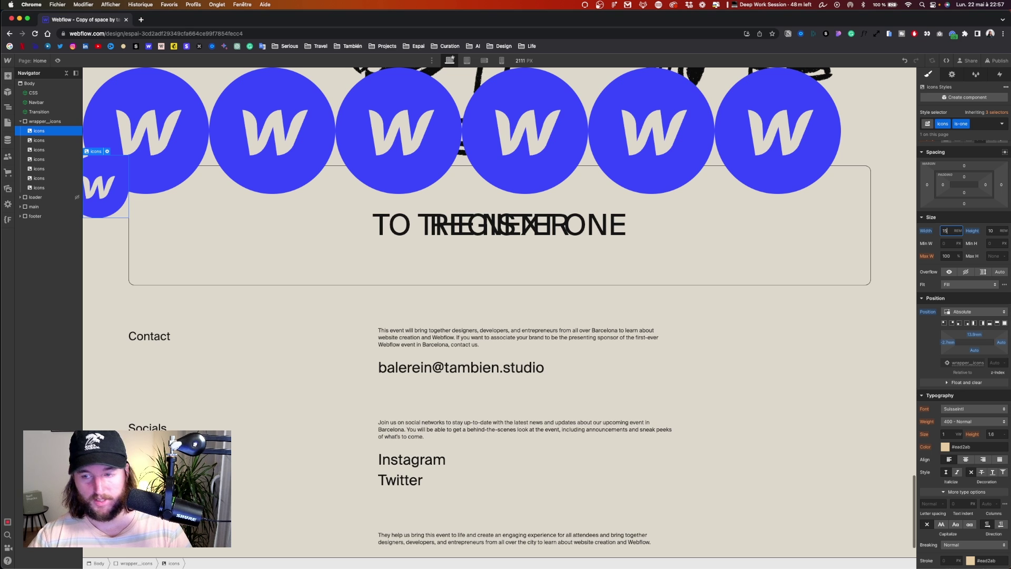
key("Return")
left_click(992, 231)
type("1")
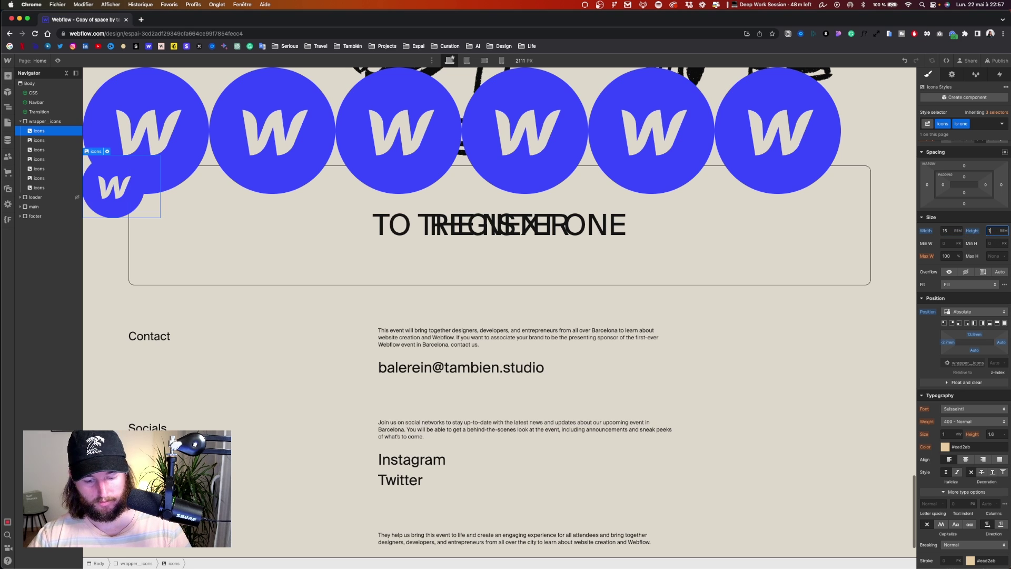
type("5")
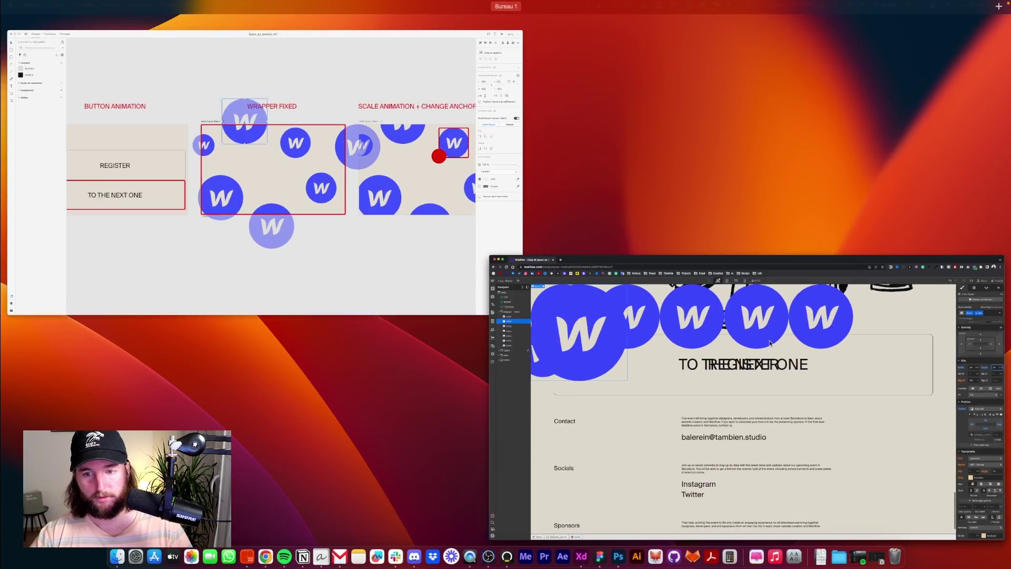
left_click(770, 343)
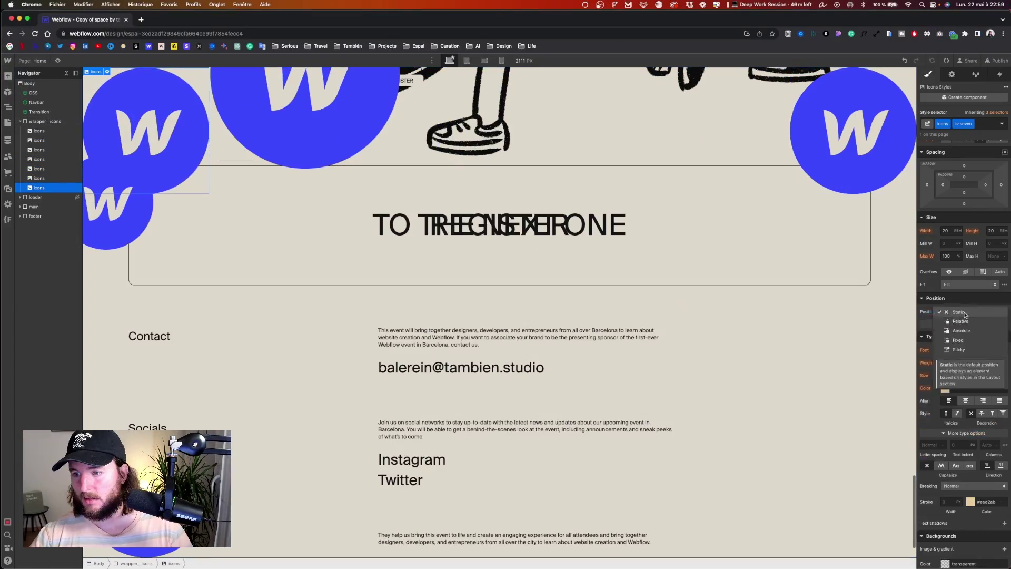
Compare the Webflow icon layout against the Adobe XD mockup.
left_click(975, 334)
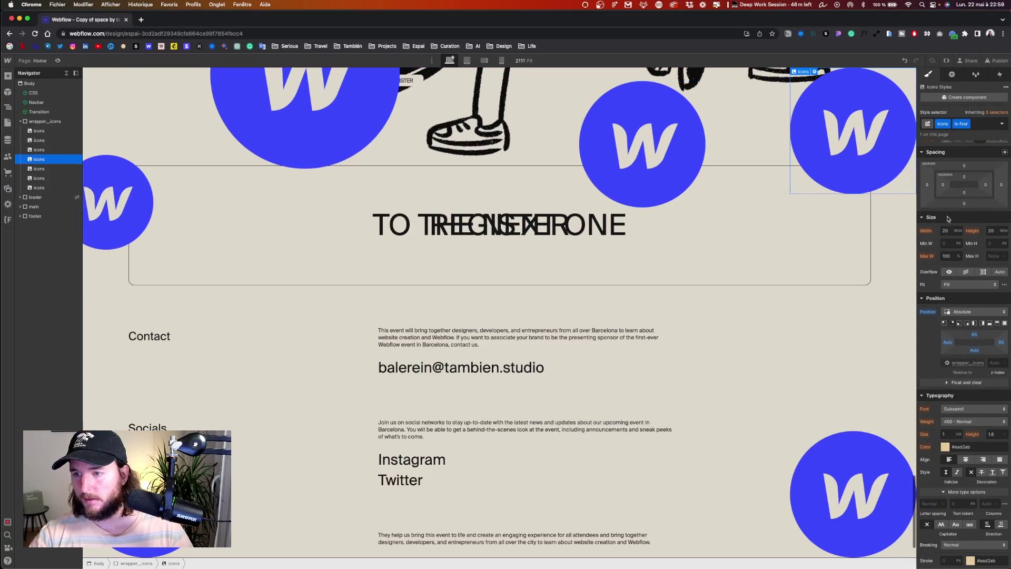
left_click(992, 230)
key("ctrl+Up")
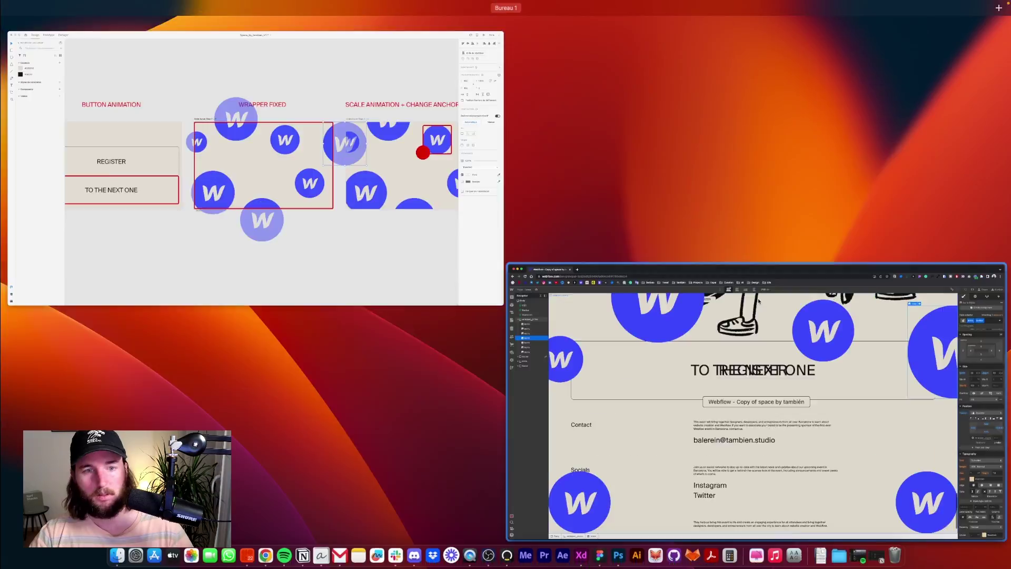
key("ctrl+Up")
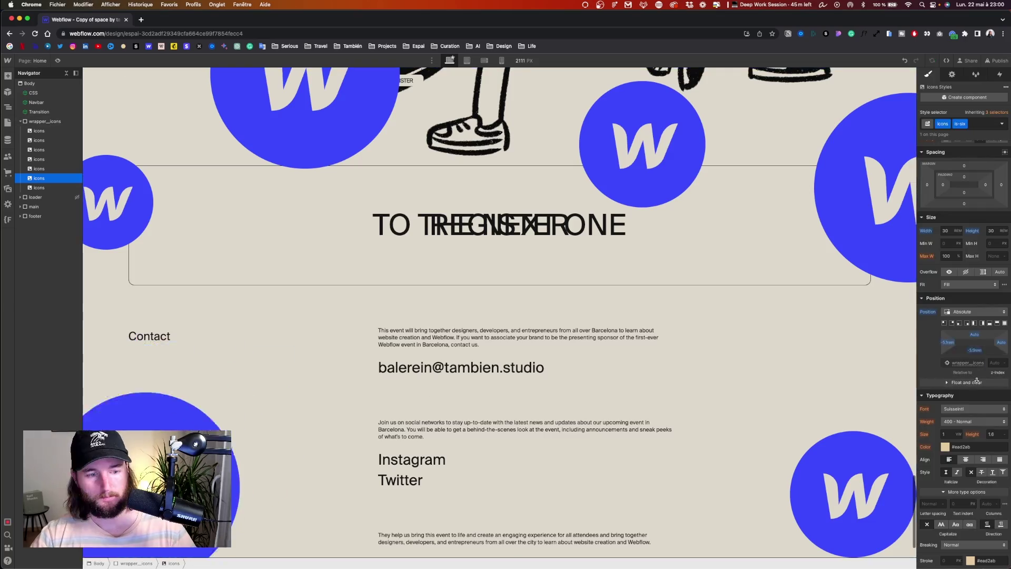
key("ctrl+Up")
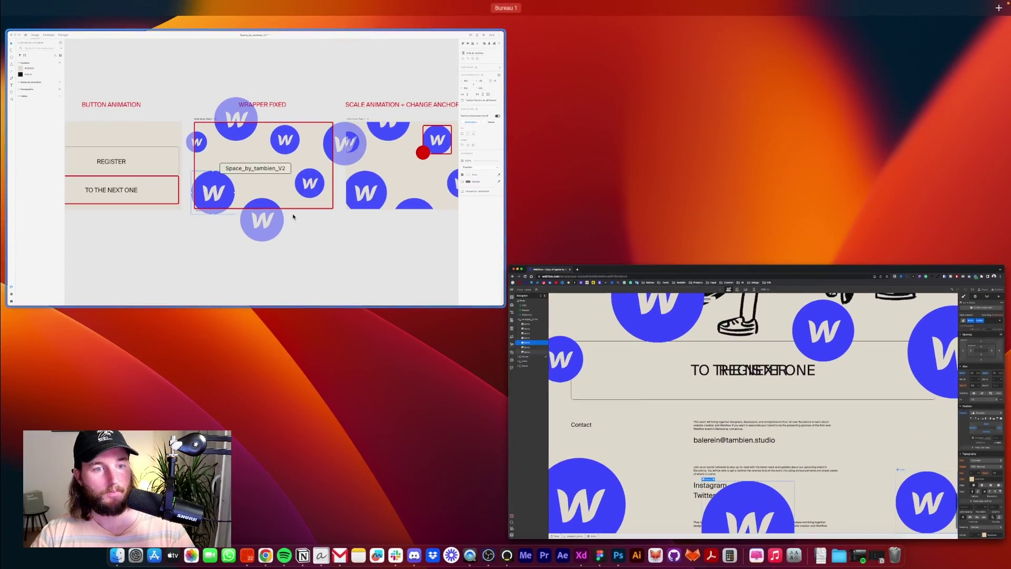
left_click(629, 292)
key("ctrl+Up")
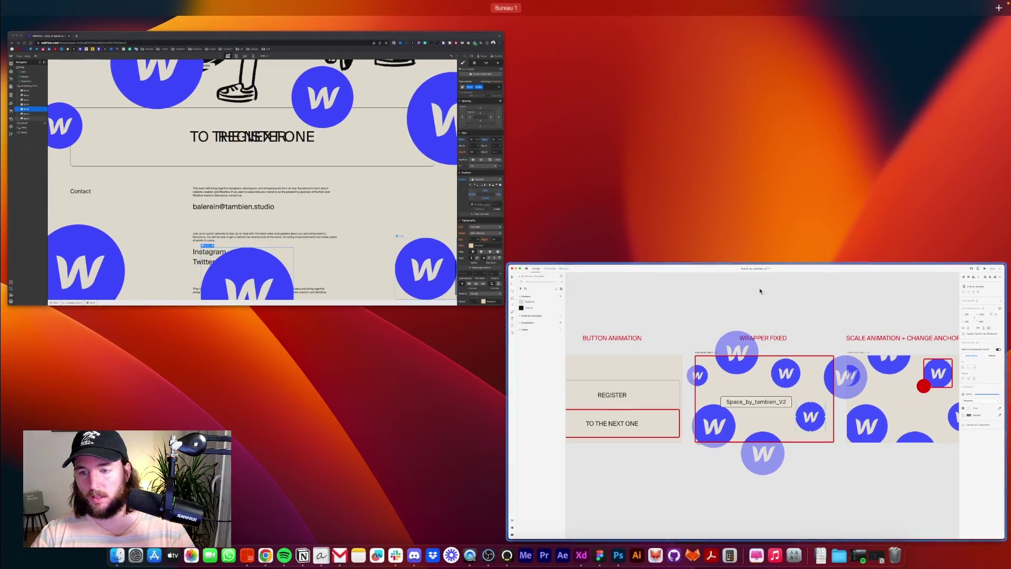
left_click(449, 213)
Offset the seventh icon right 4rem and bottom 10.4rem, then drag both to about 11rem.
left_click(836, 454)
left_click(1001, 343)
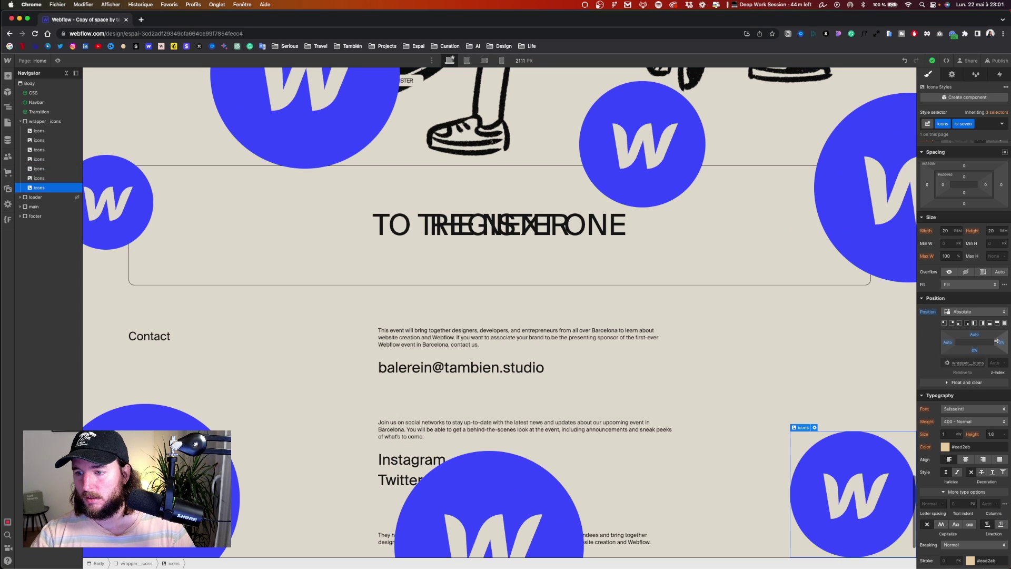
type("4rem")
key("Return")
left_click(975, 350)
type("10.4rem")
key("Return")
left_click_drag(974, 341, 858, 334)
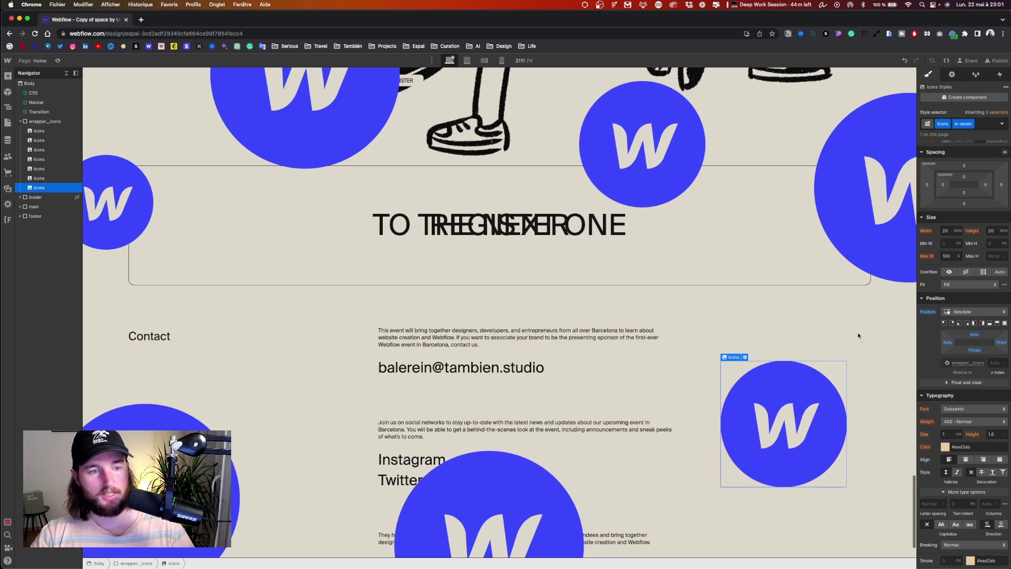
Set the wrapper__icons layer's Overflow to Hidden.
scroll(585, 158, "up", 15)
scroll(579, 195, "up", 10)
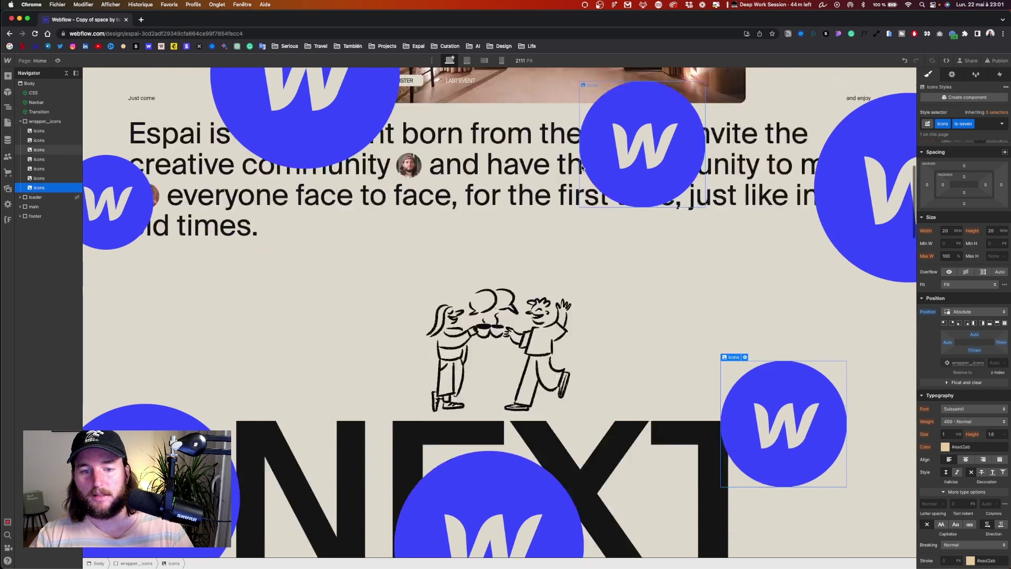
scroll(574, 224, "down", 5)
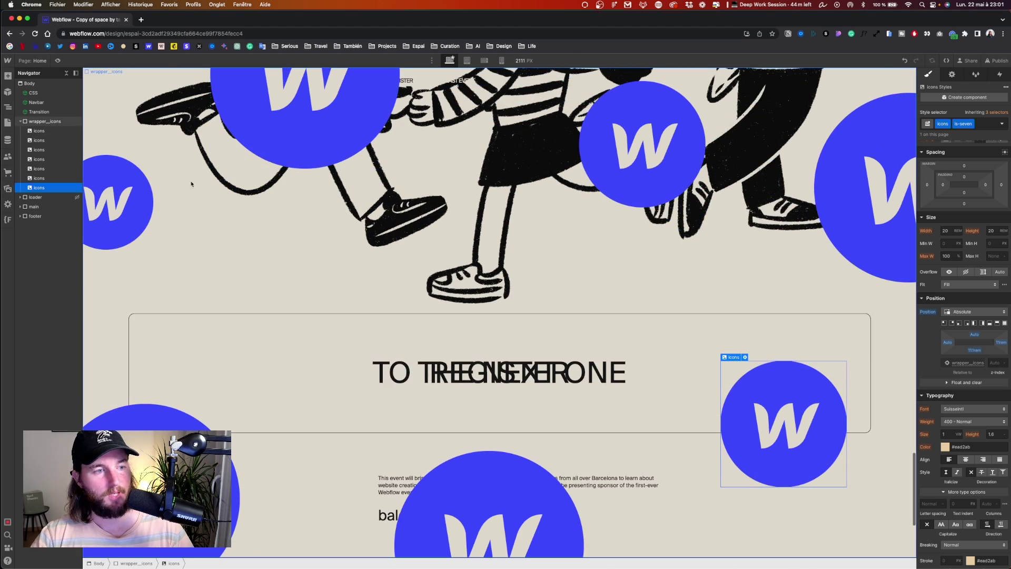
scroll(502, 238, "down", 3)
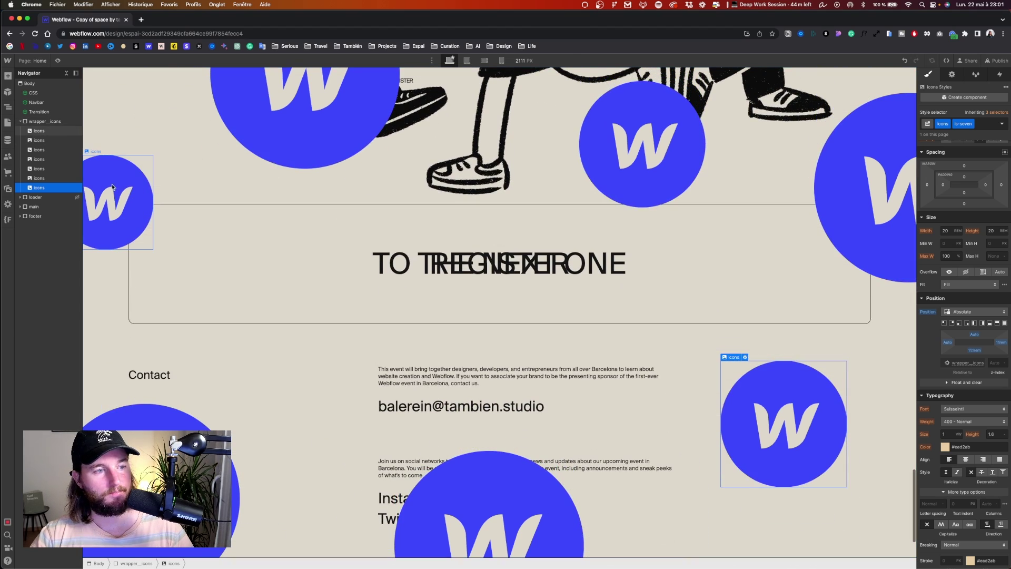
left_click(37, 122)
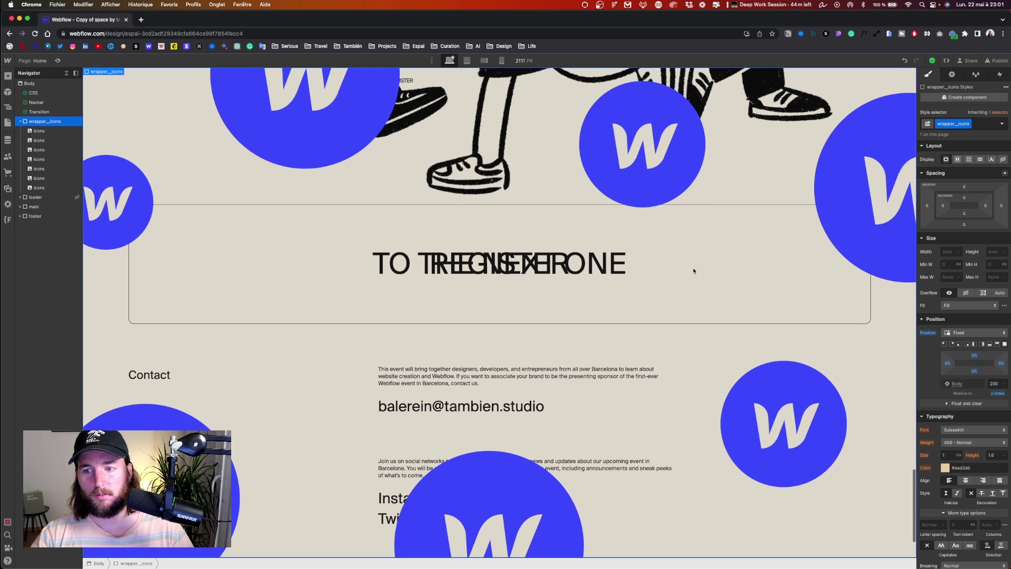
left_click(966, 293)
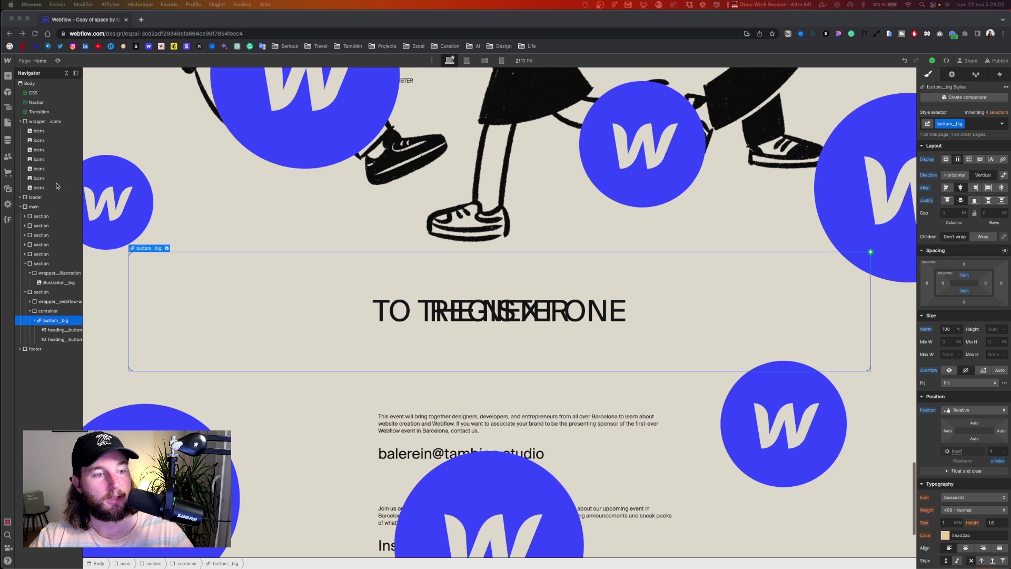
Add a Mouse hover element trigger applied to the whole button_big class.
left_click(56, 321)
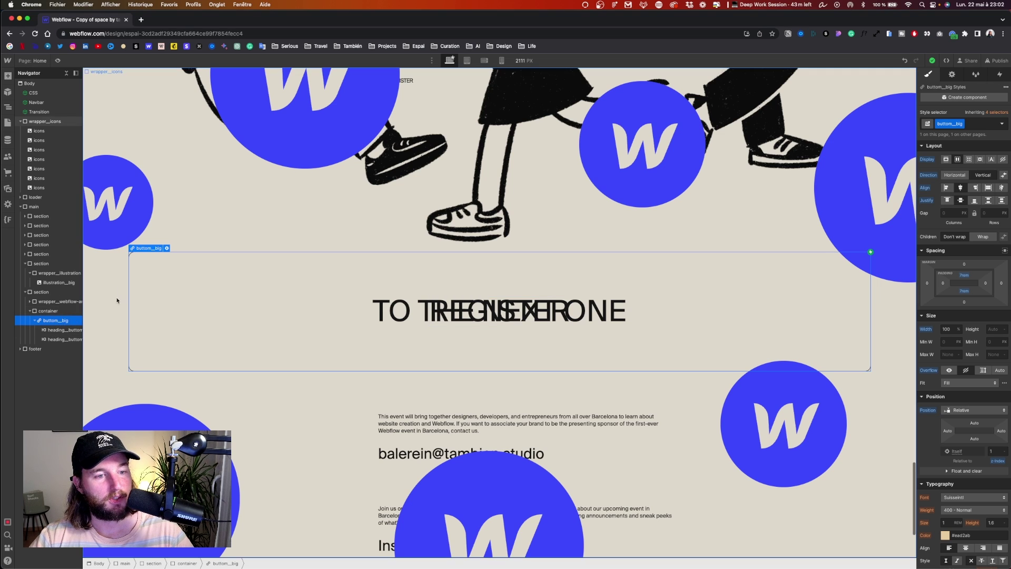
left_click(1000, 74)
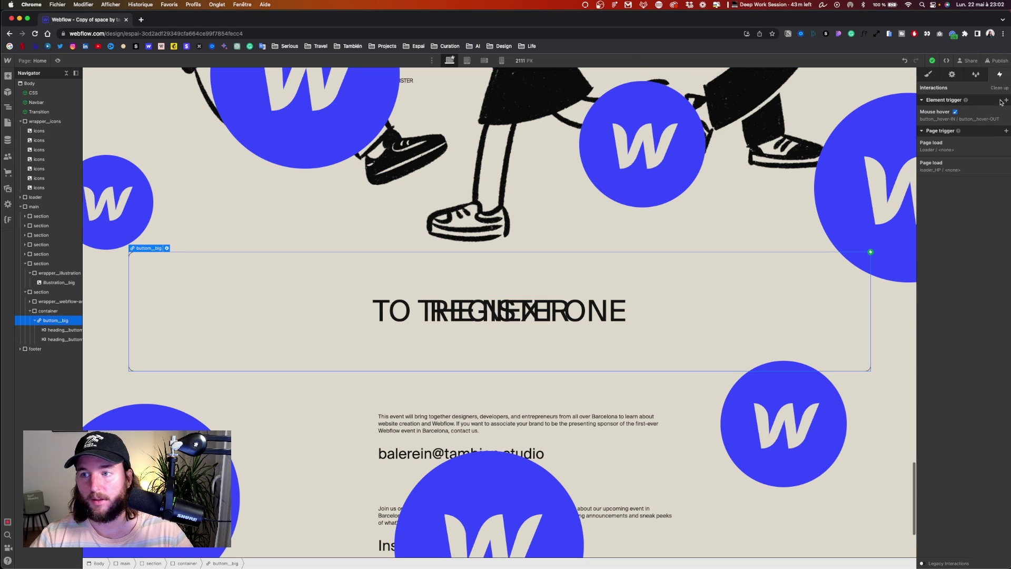
left_click(1001, 101)
left_click(969, 122)
left_click(972, 246)
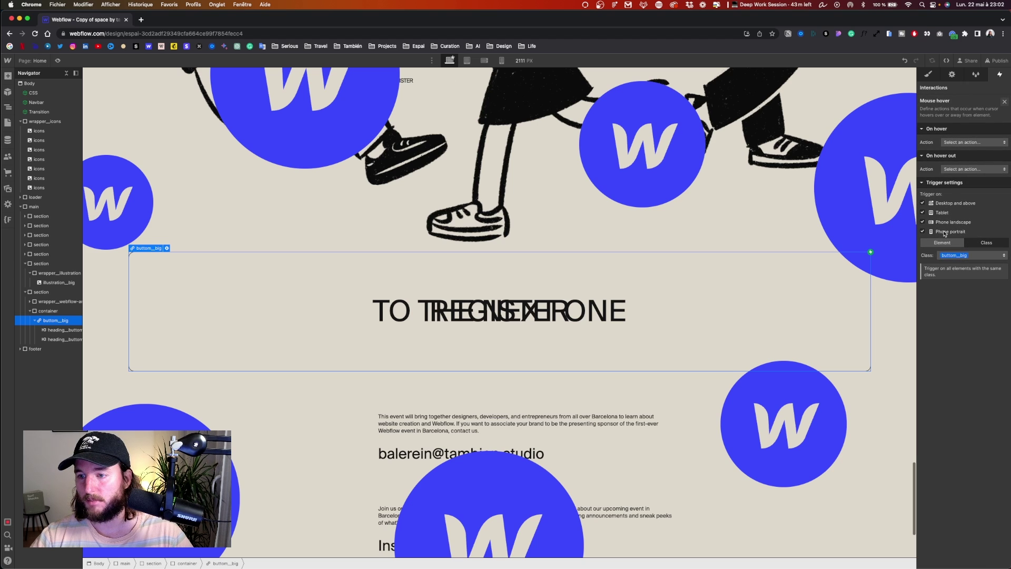
Make hovering start a new timed animation named icons_hover-IN.
left_click(972, 140)
left_click(971, 161)
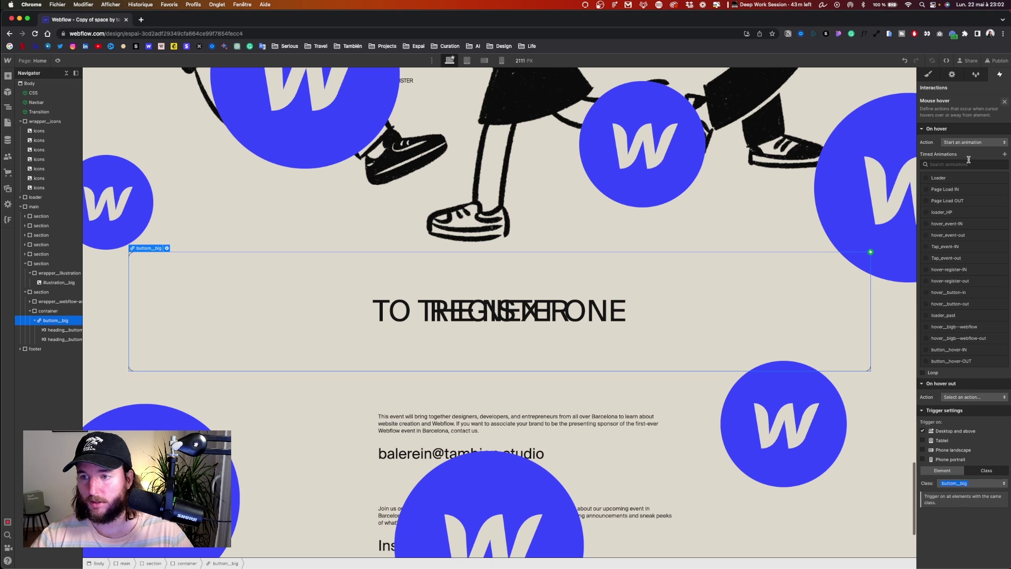
left_click(1005, 154)
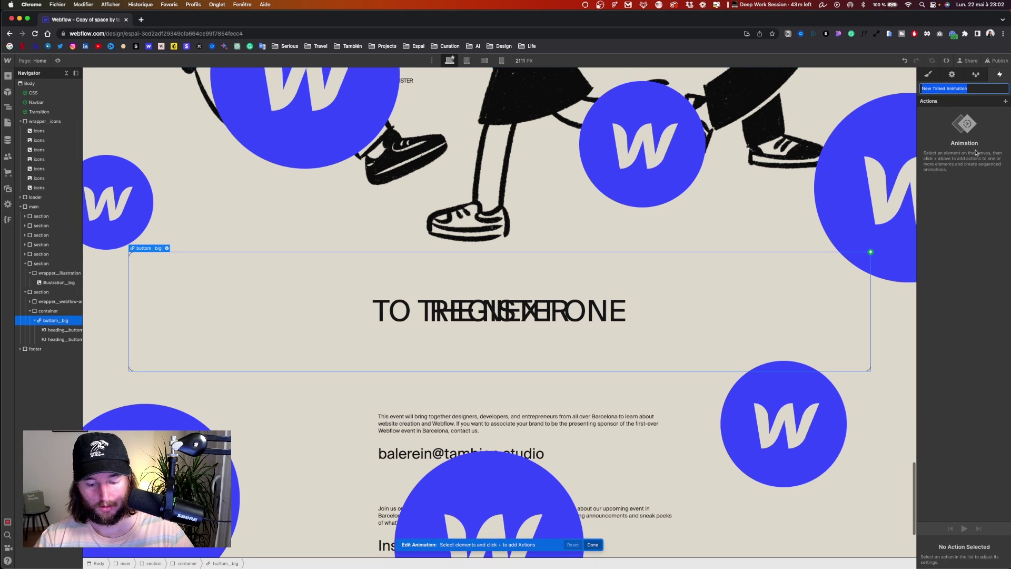
type("l")
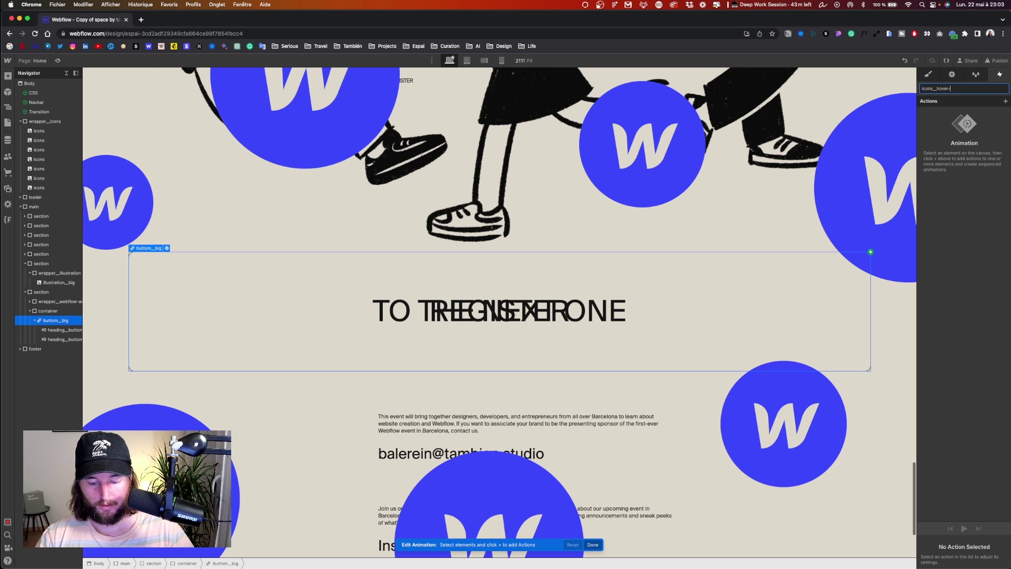
key("Return")
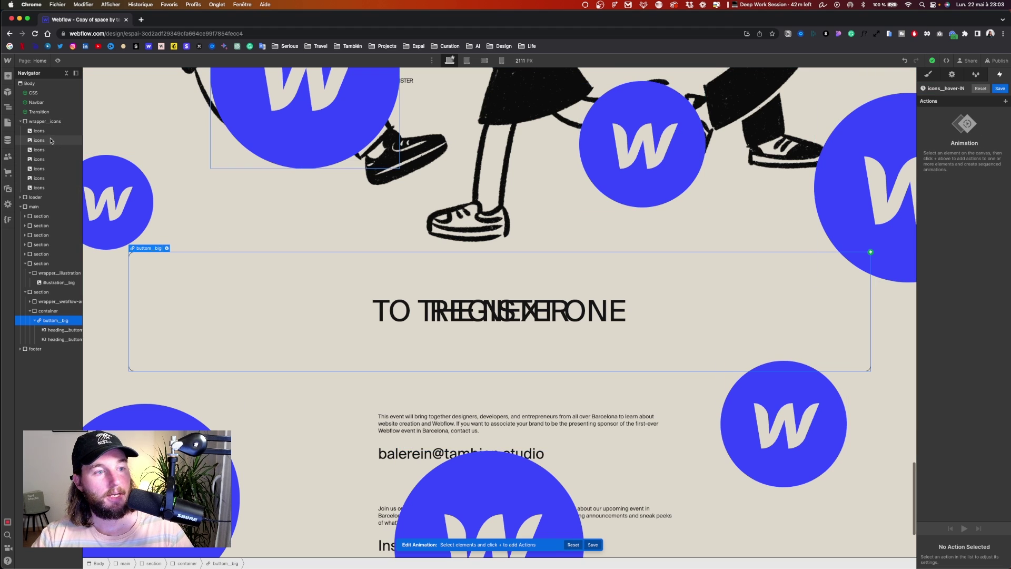
left_click(117, 177)
Add Scale actions for all seven icons and set them as the initial state.
left_click(1006, 100)
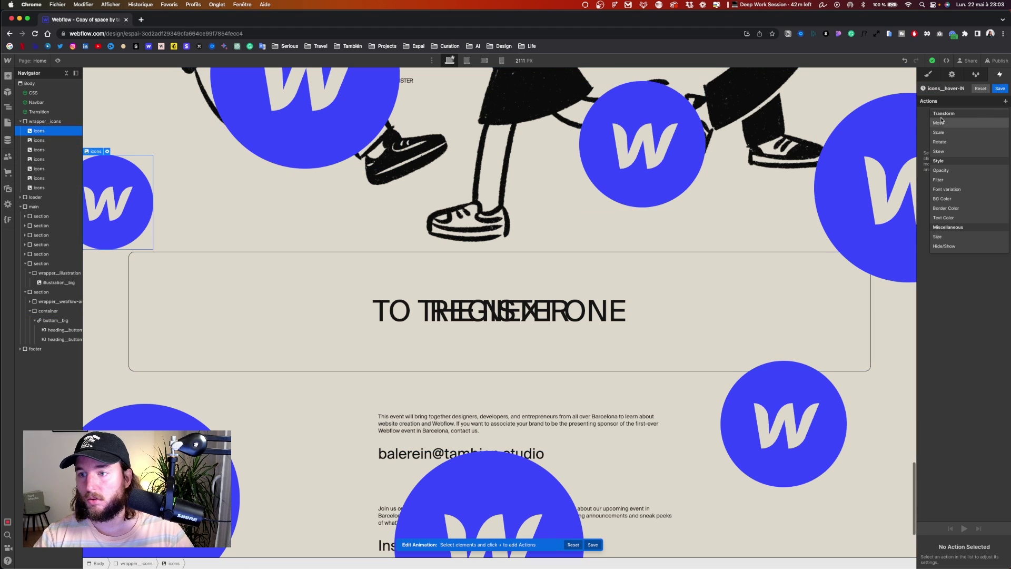
left_click(953, 132)
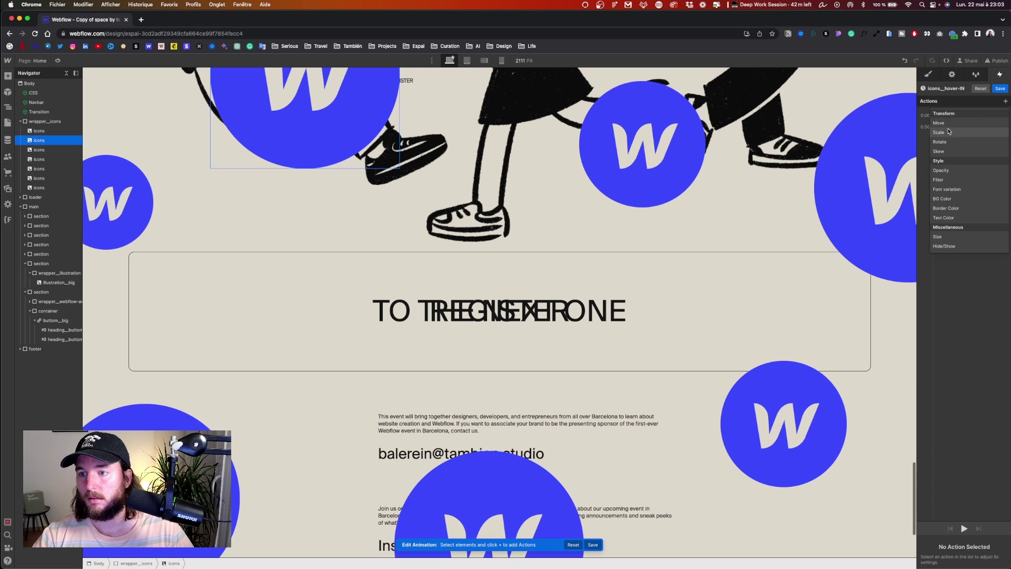
key("super+v")
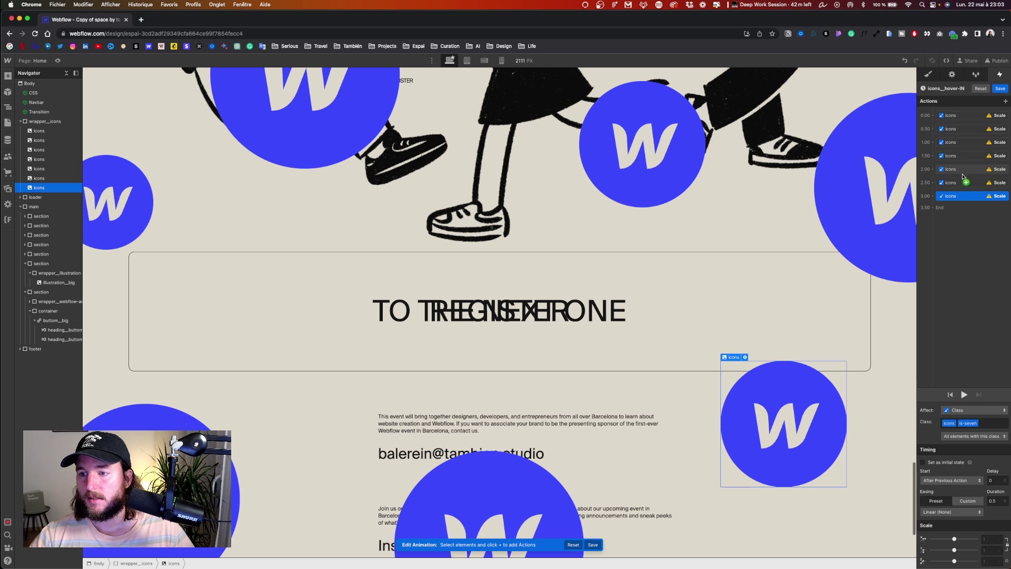
left_click(961, 141, "shift")
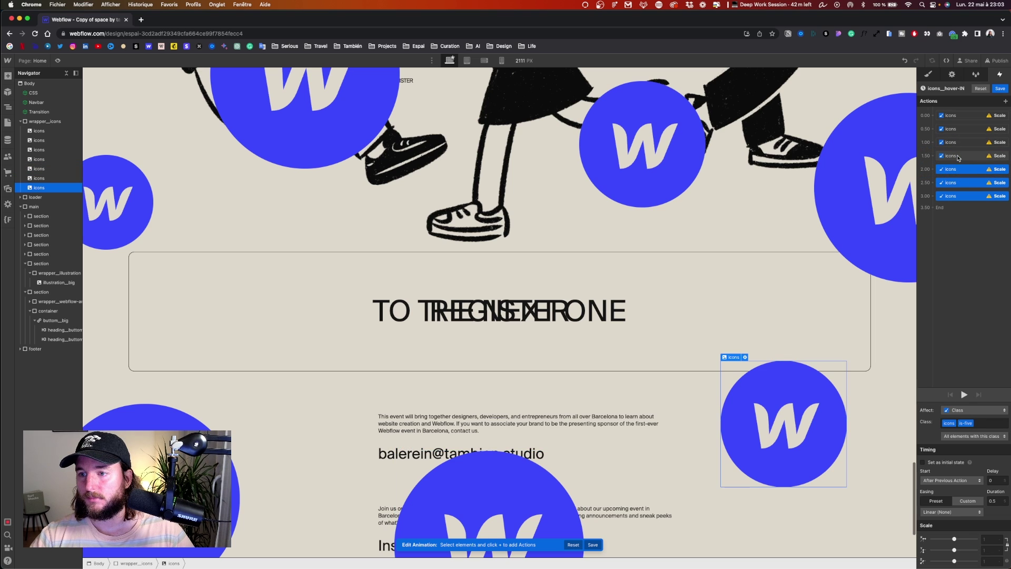
key("shift+Up")
key("shift+Up")
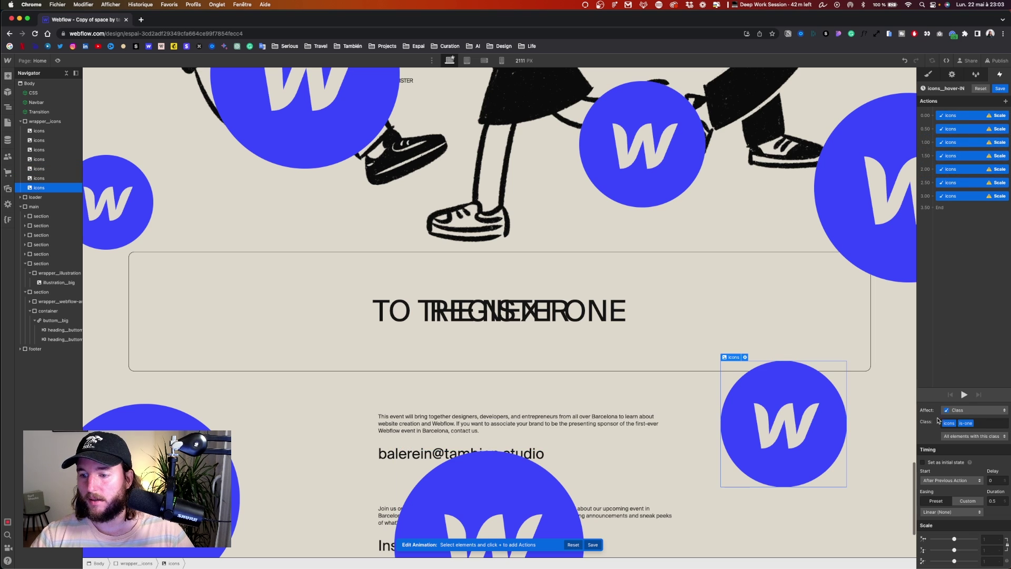
left_click(930, 463)
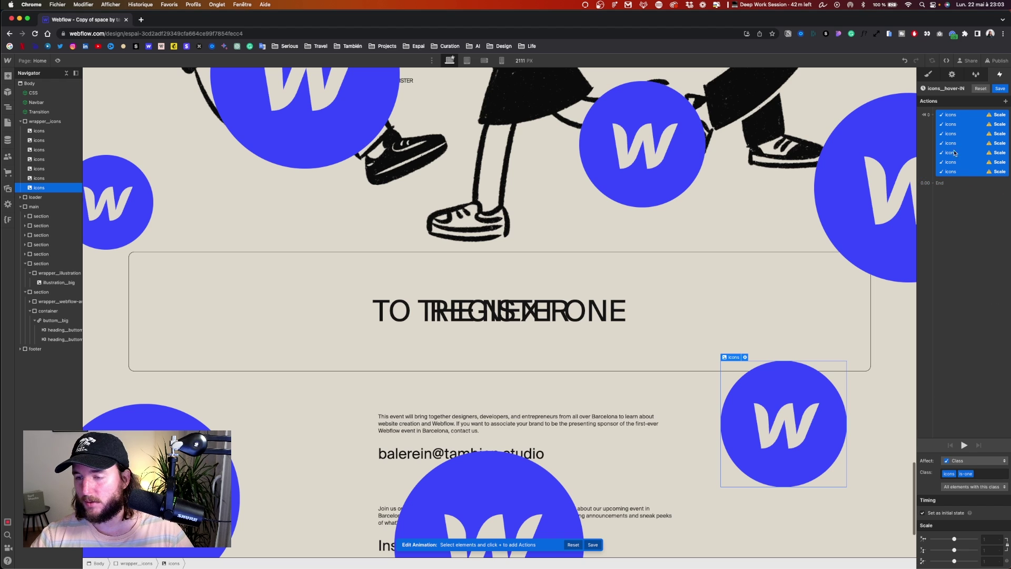
Select the Scale actions and drag Scale X/Y down to shrink the icons' starting size.
left_click(957, 117)
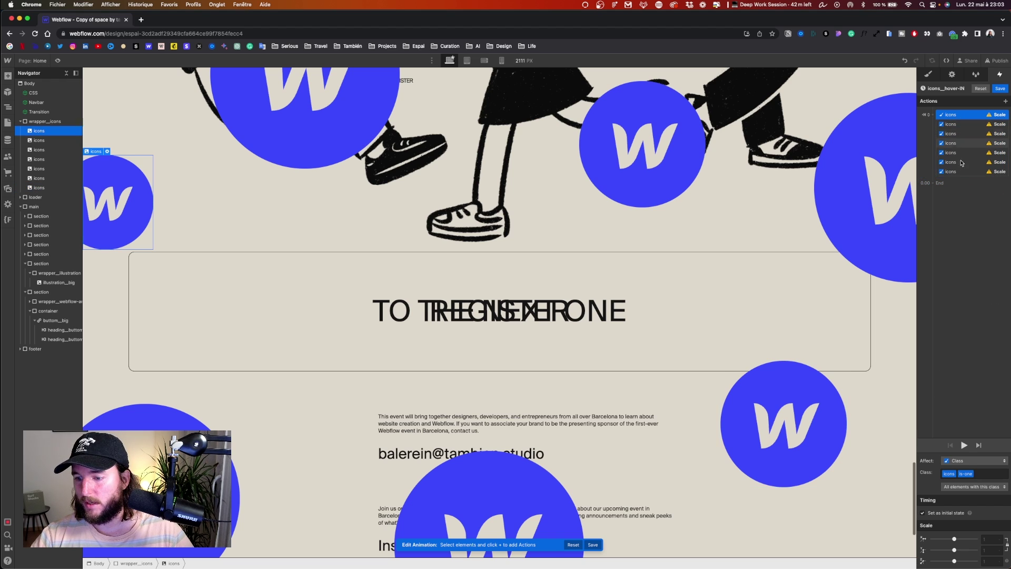
left_click(958, 125)
left_click(958, 146)
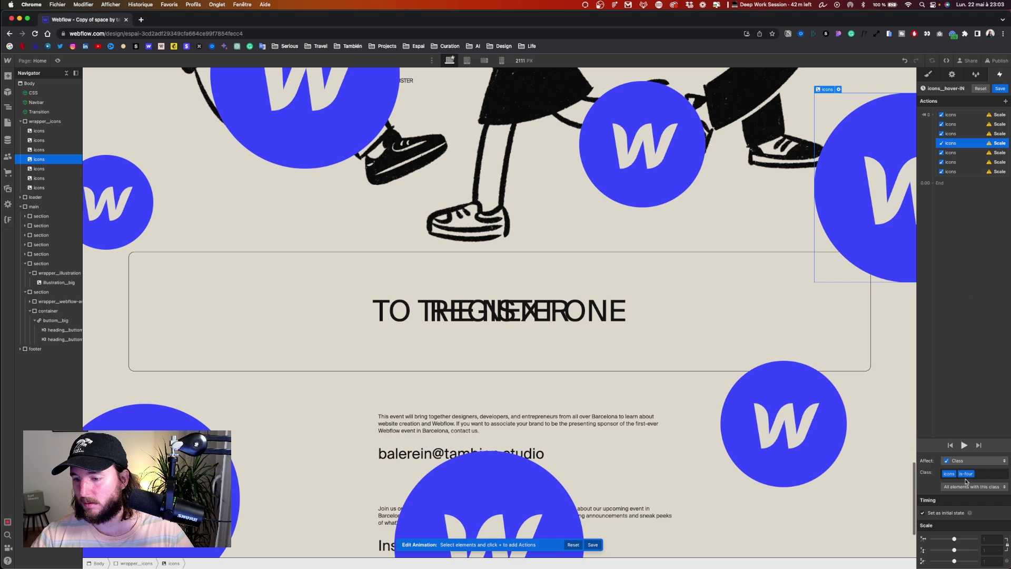
left_click(952, 172)
left_click_drag(975, 197, 961, 115)
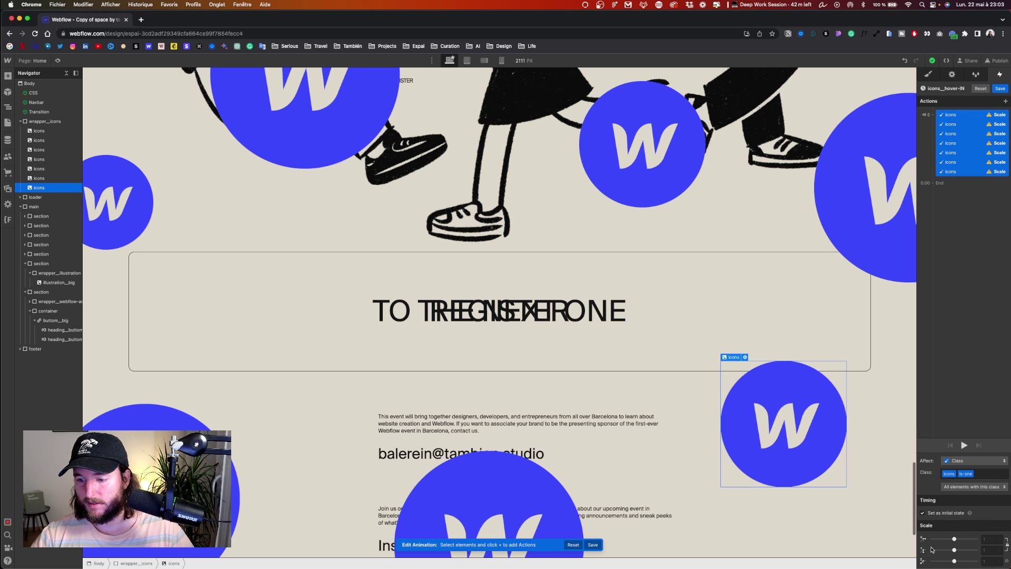
left_click_drag(955, 538, 935, 539)
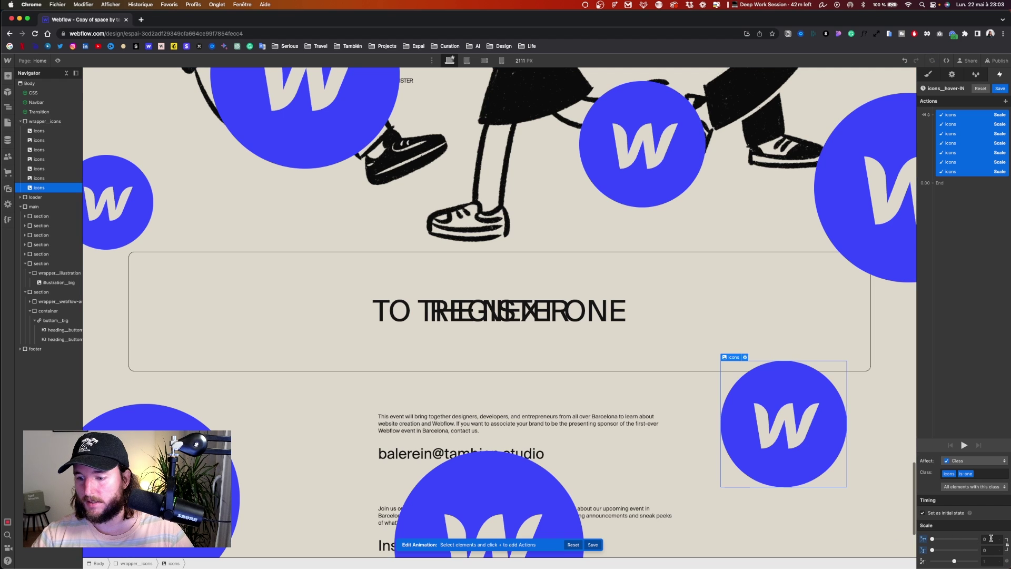
Duplicate the seven Scale actions and set the copies to scale 1.
right_click(968, 152)
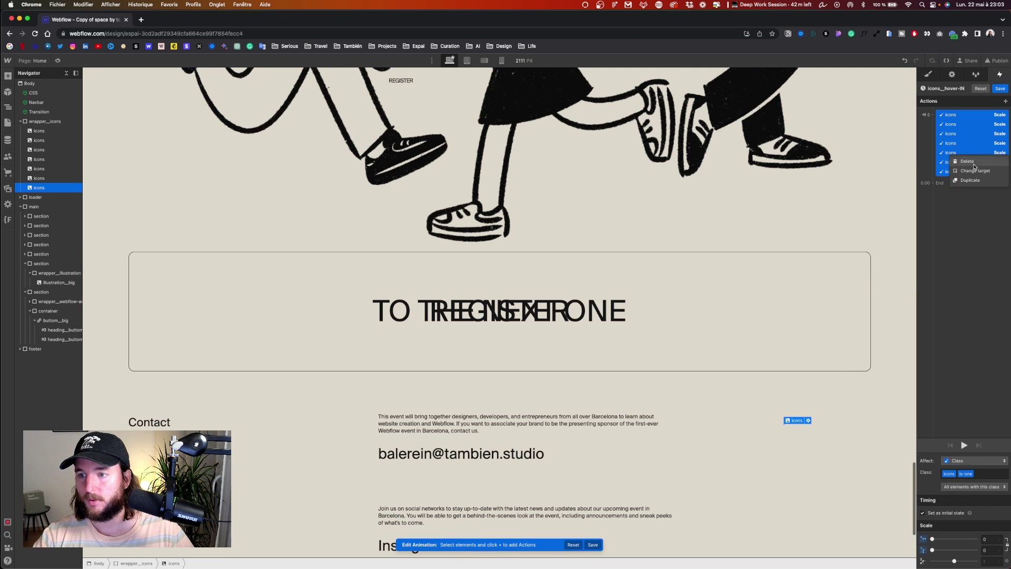
left_click(970, 180)
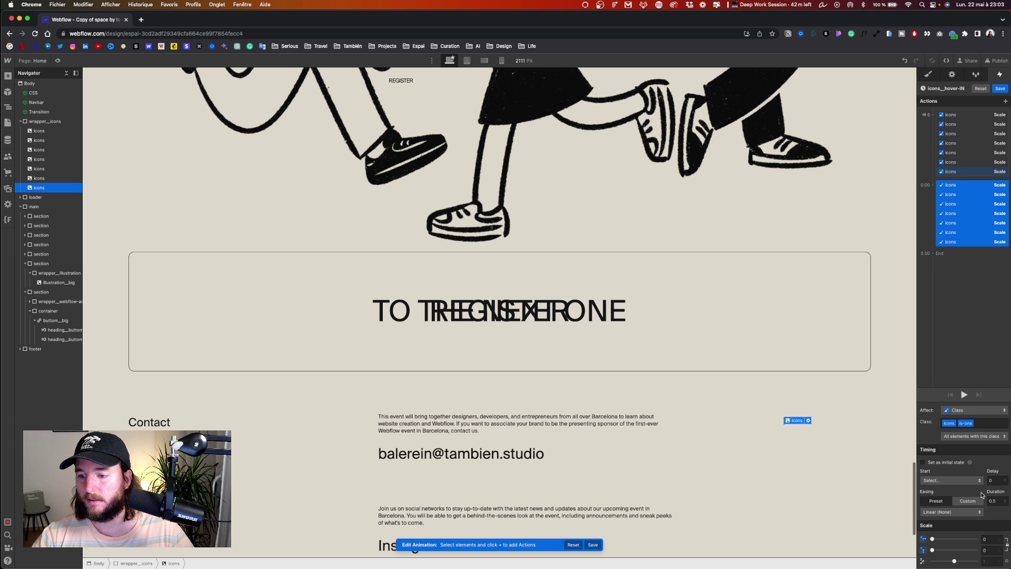
left_click(993, 541)
type("1")
key("Return")
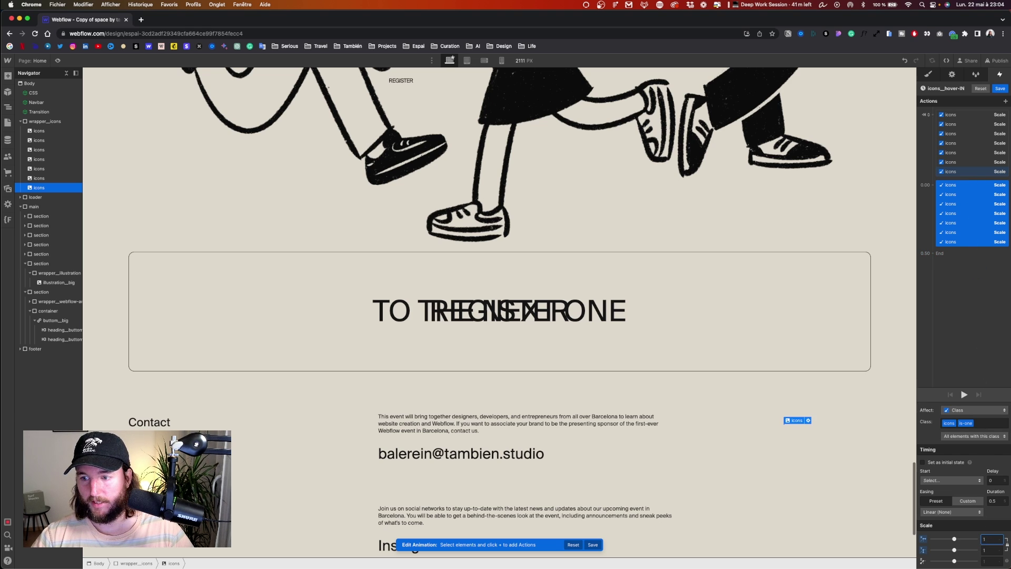
Preview the hover-in animation growing the icons back to full size.
left_click(964, 394)
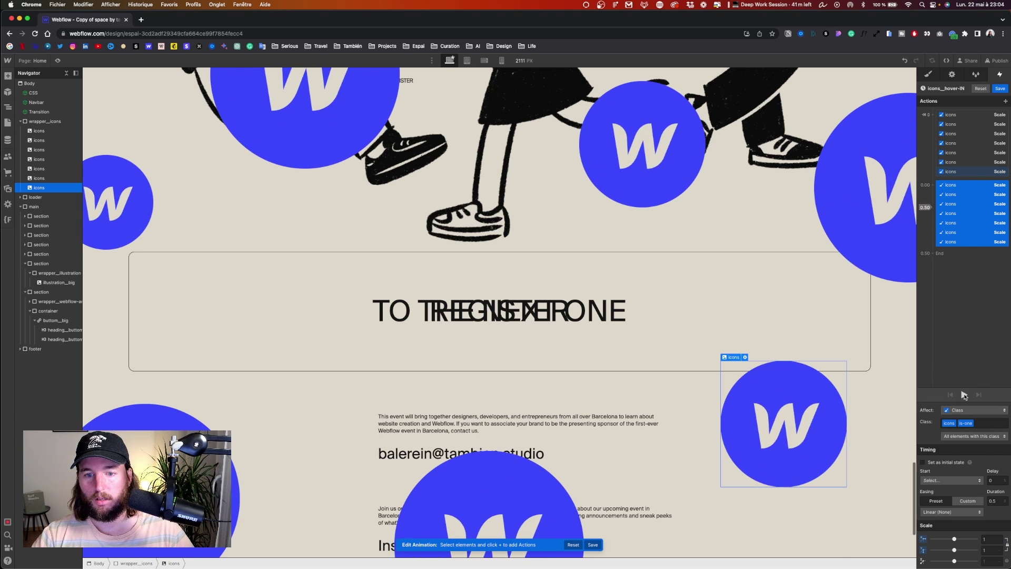
left_click(964, 395)
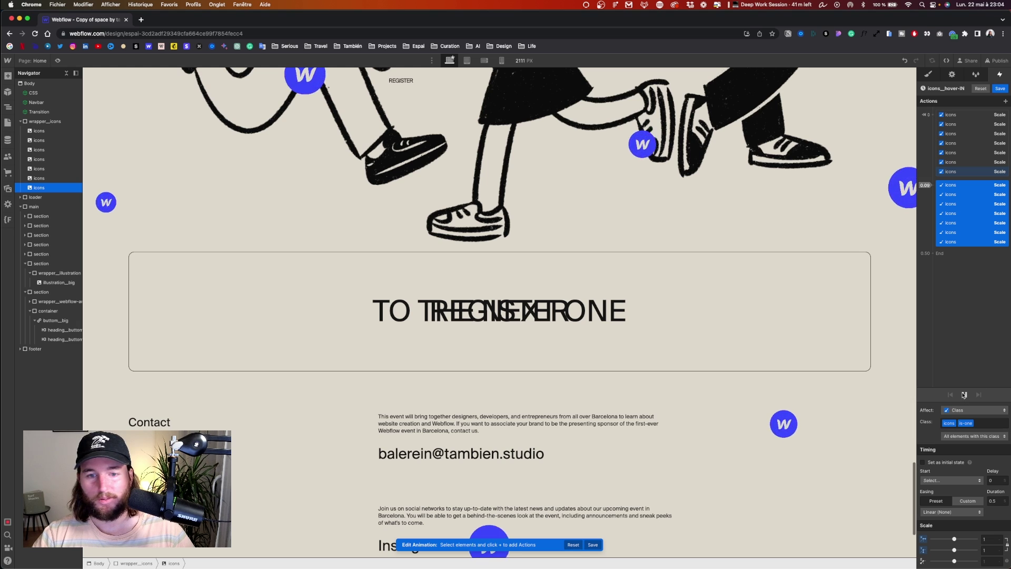
left_click(964, 395)
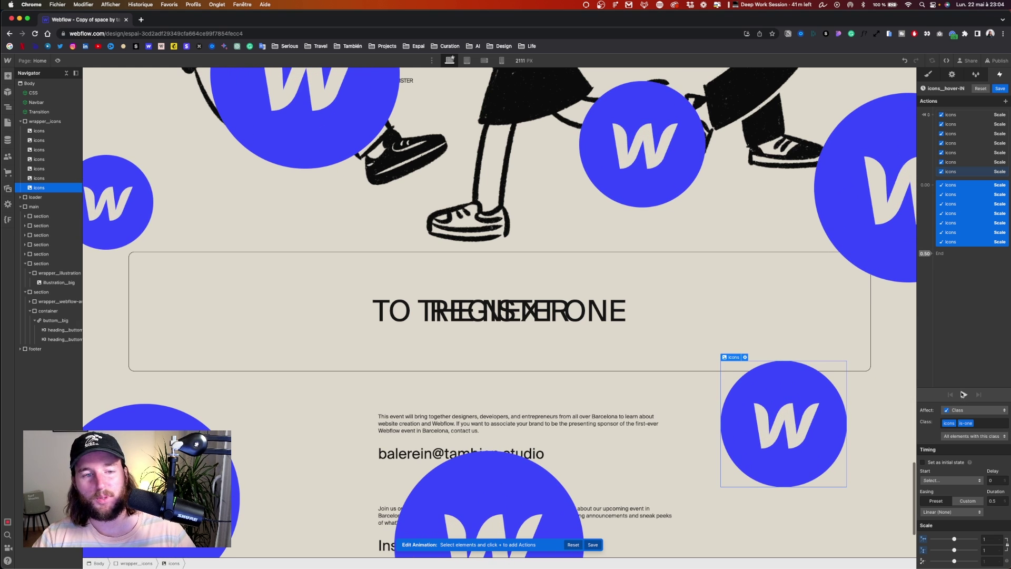
left_click(963, 394)
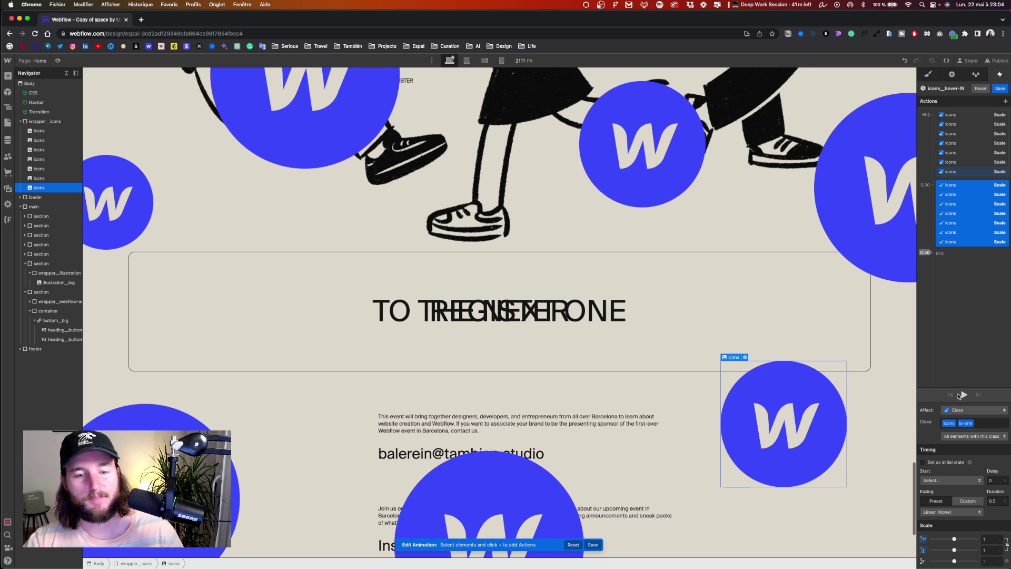
left_click(963, 395)
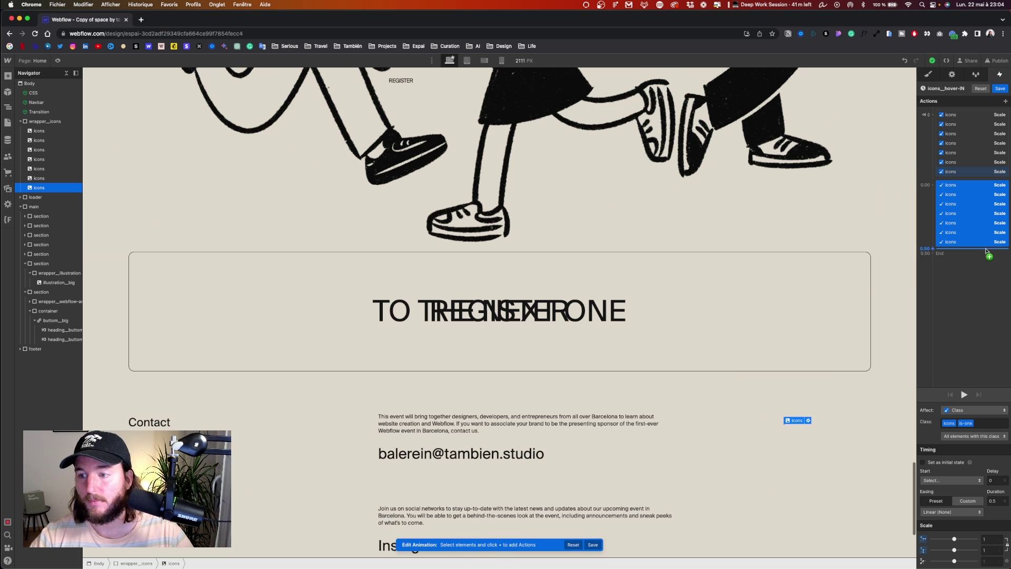
left_click(1000, 500)
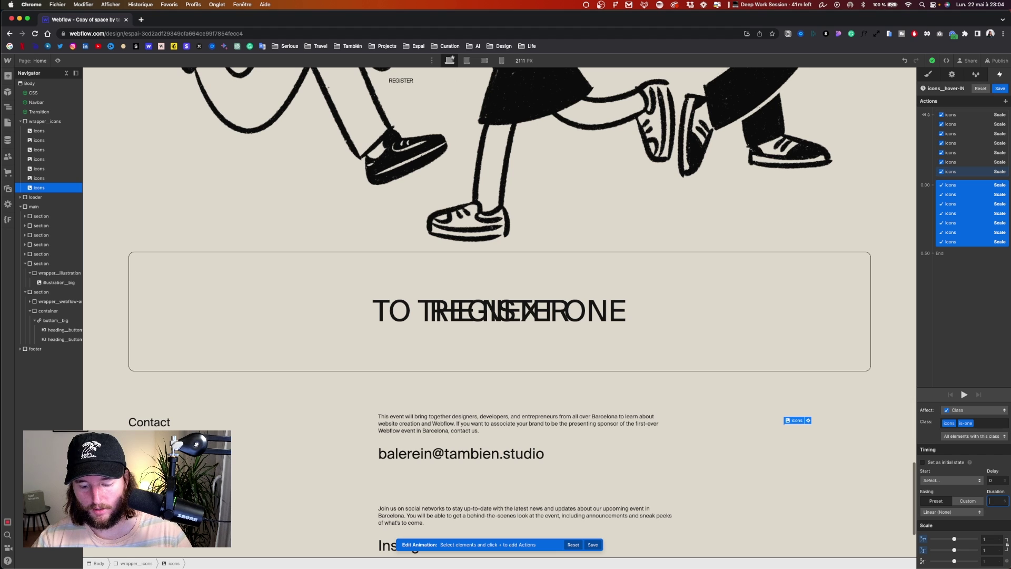
Give the grow step a 1 second duration with In Out Quart easing and preview it.
type("1")
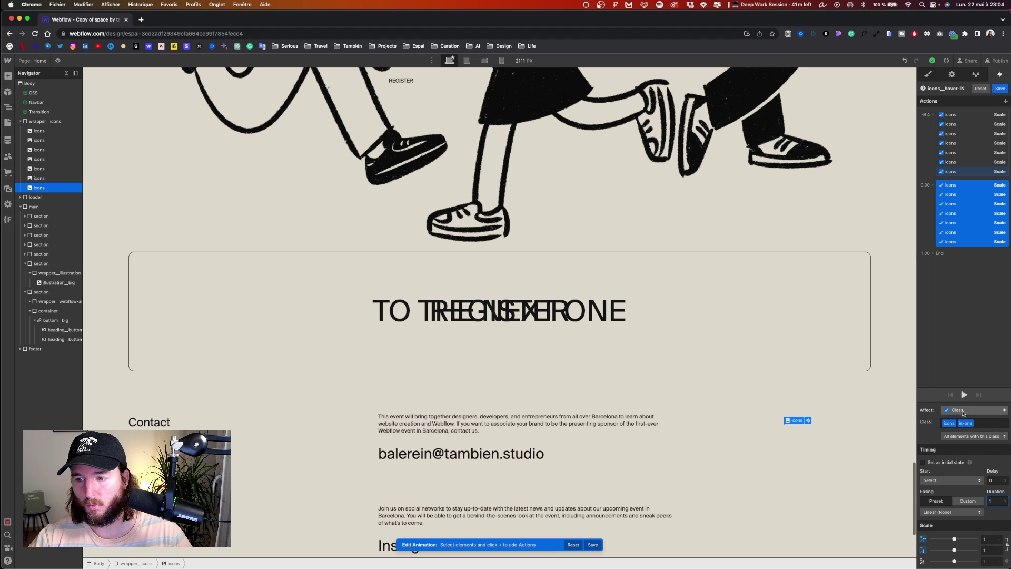
left_click(964, 394)
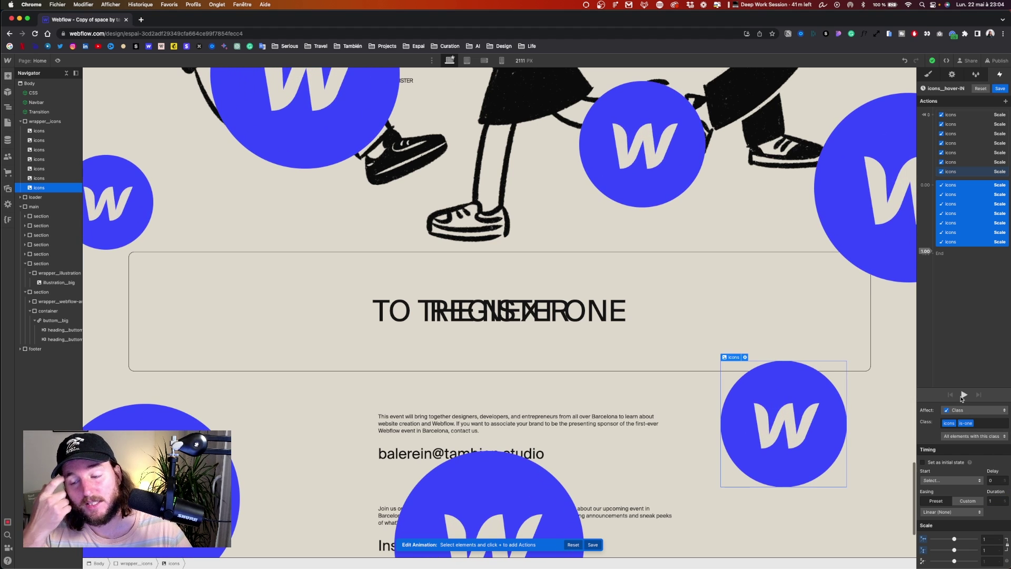
left_click(945, 512)
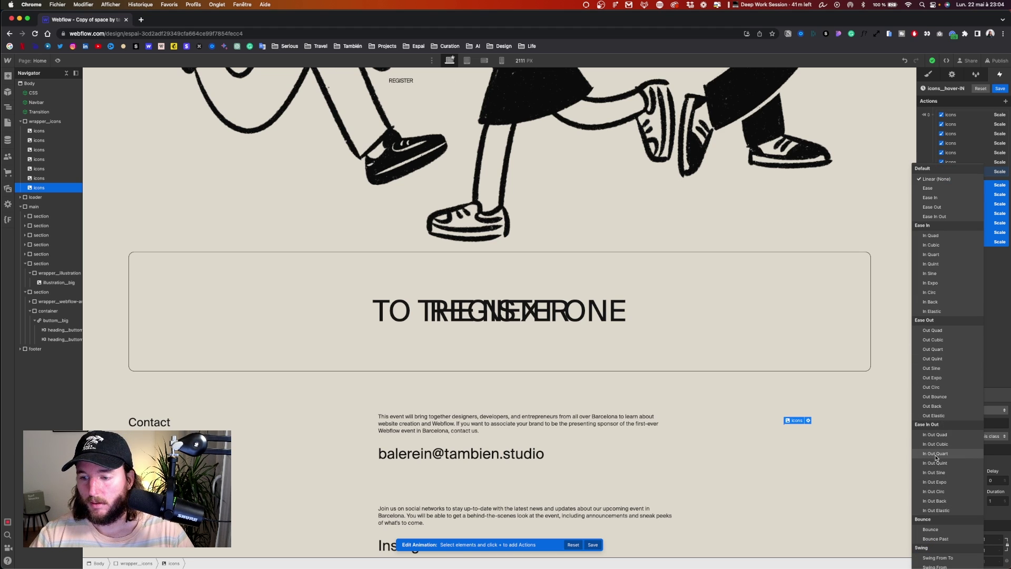
left_click(957, 453)
left_click(964, 394)
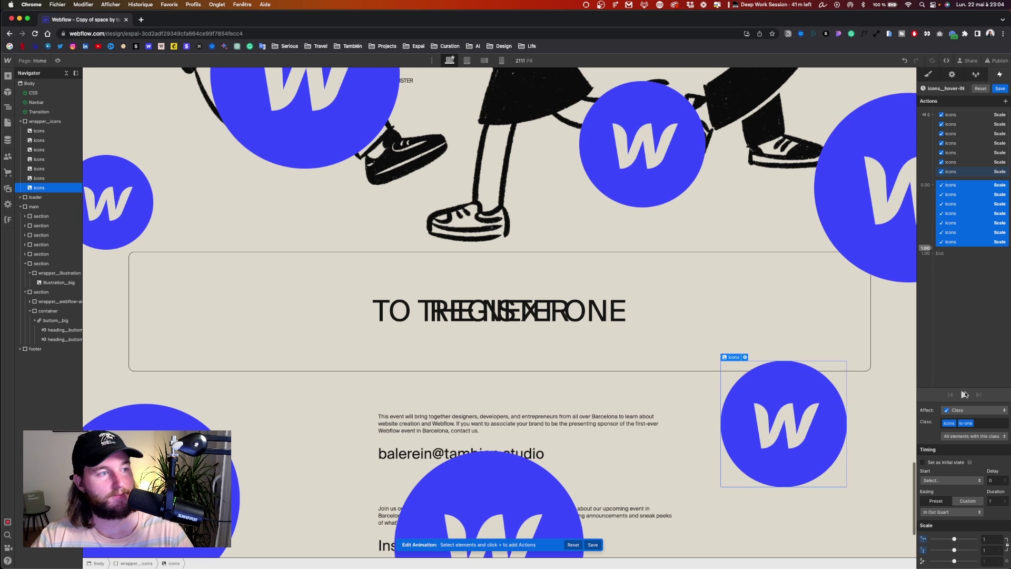
left_click(964, 394)
Give the first, third and fifth icons' grow actions a 0.2 second delay.
left_click(962, 188)
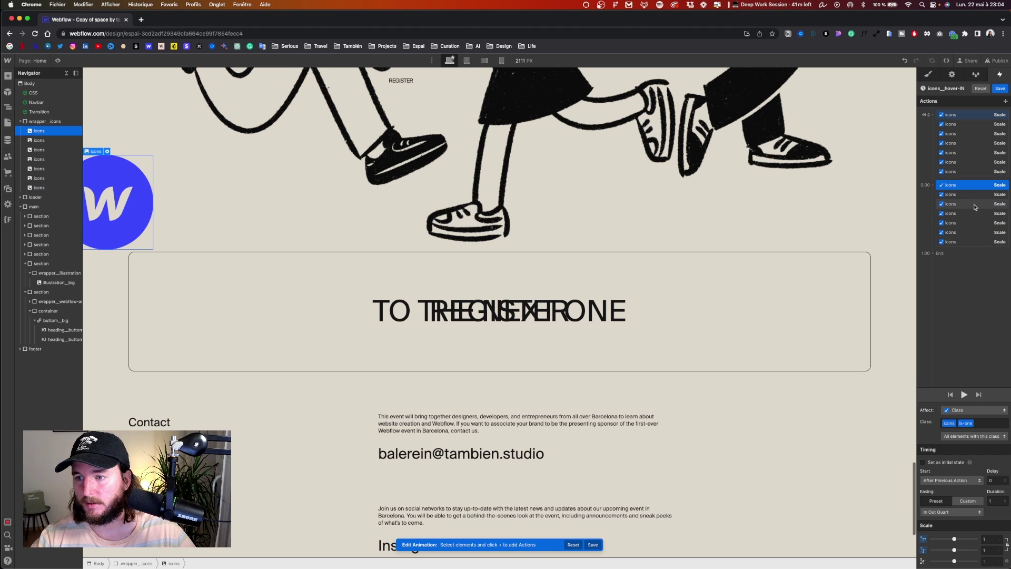
left_click(975, 204, "super")
left_click(975, 223, "super")
left_click(996, 480)
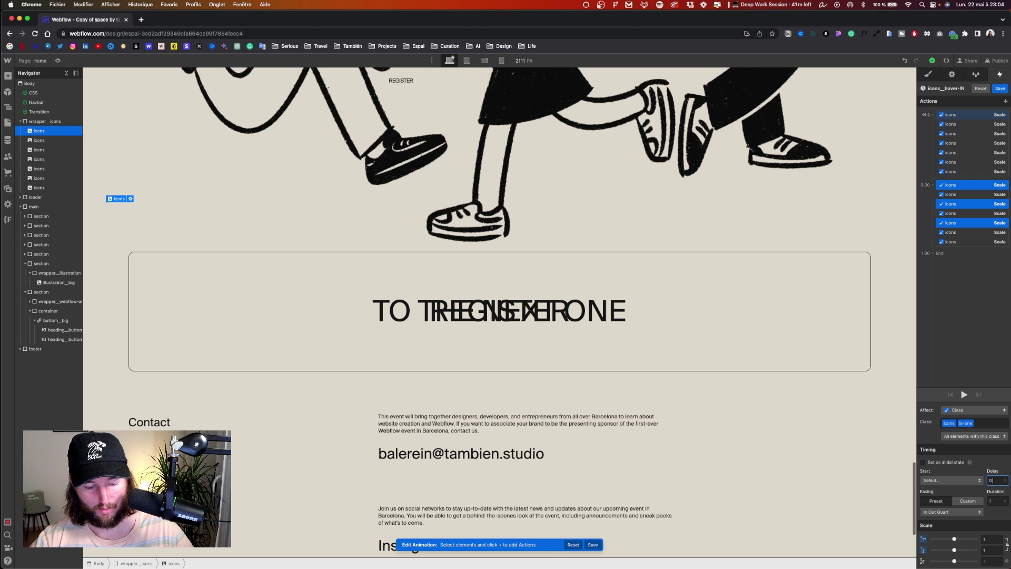
type("0.2")
key("Return")
left_click(957, 185)
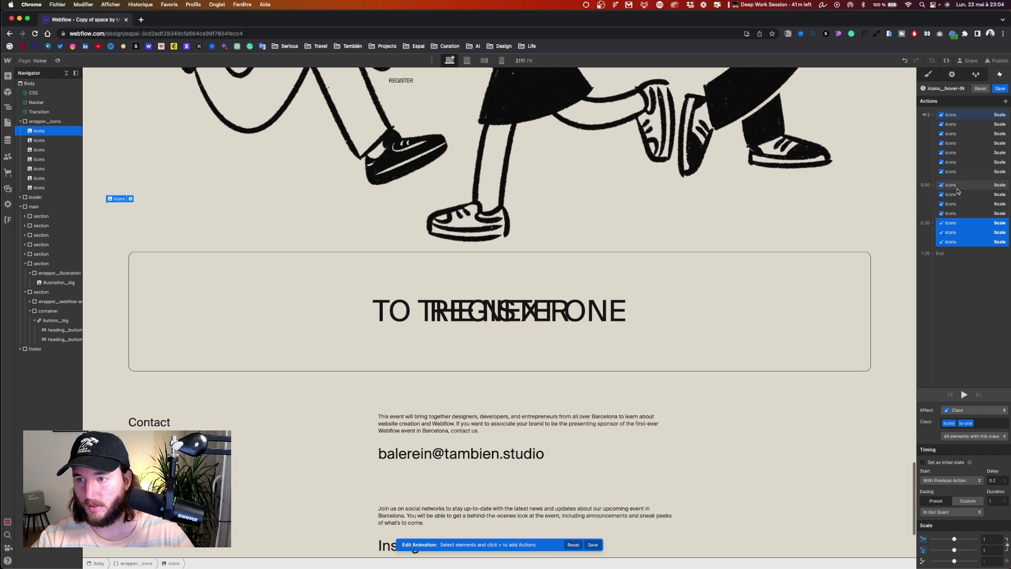
Set the third icon's grow delay to 0.4 seconds and preview the staggered animation.
left_click(958, 204)
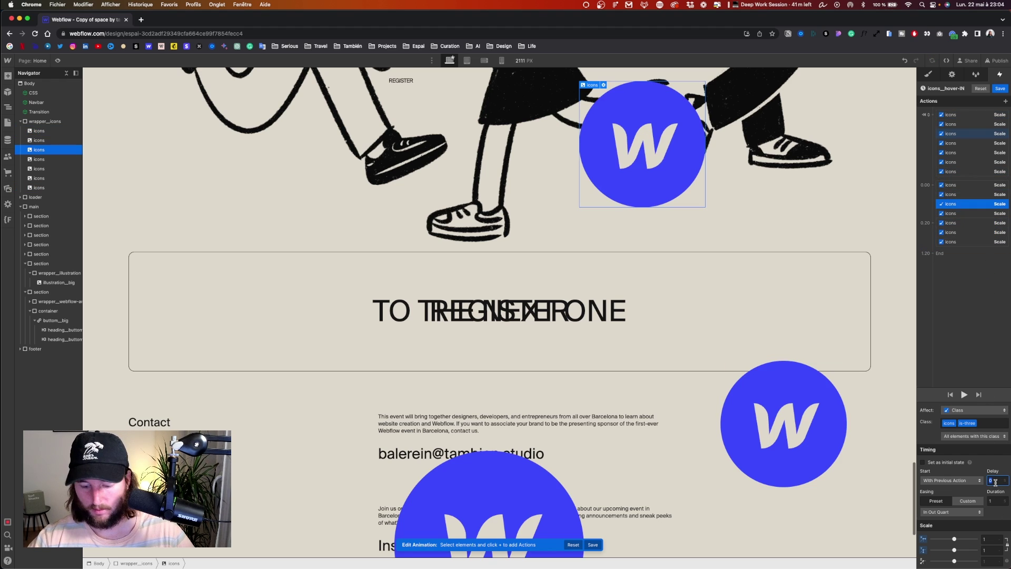
type(".4")
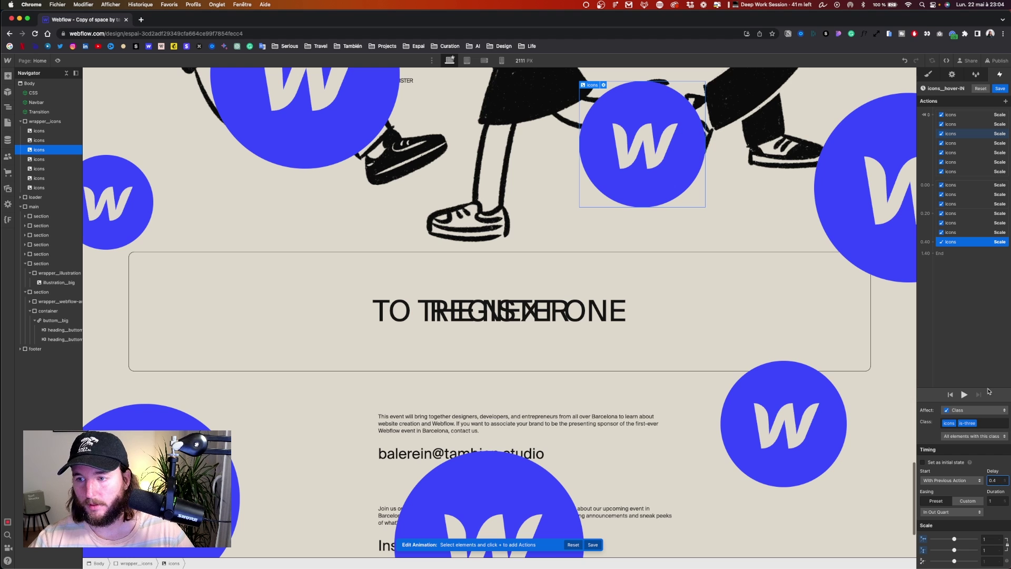
left_click(964, 396)
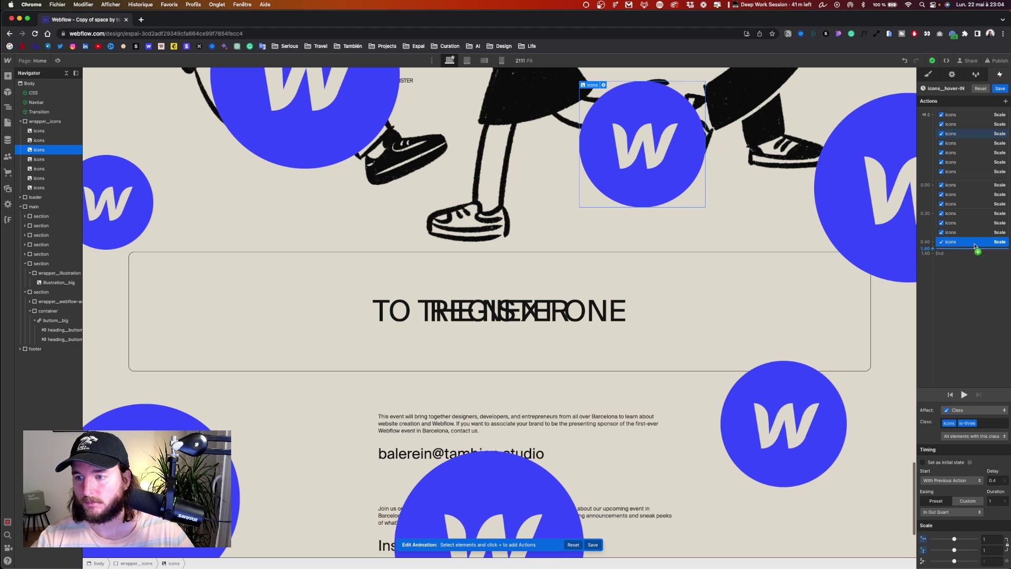
left_click(964, 396)
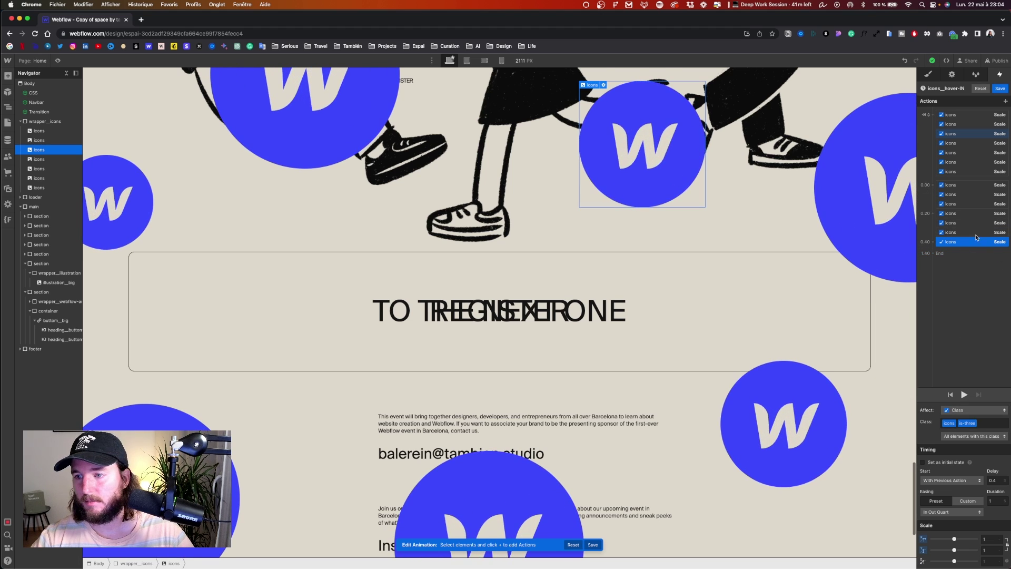
left_click(966, 188)
Set the grow, is-two and is-four icon Scale actions to a 1.2 s duration.
left_click(996, 499)
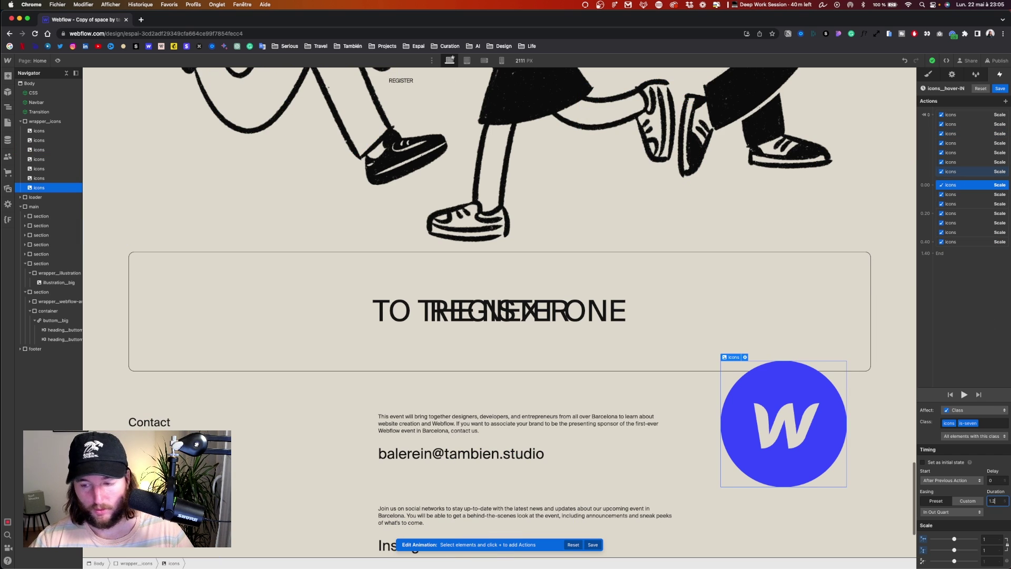
left_click(966, 203)
left_click(994, 500)
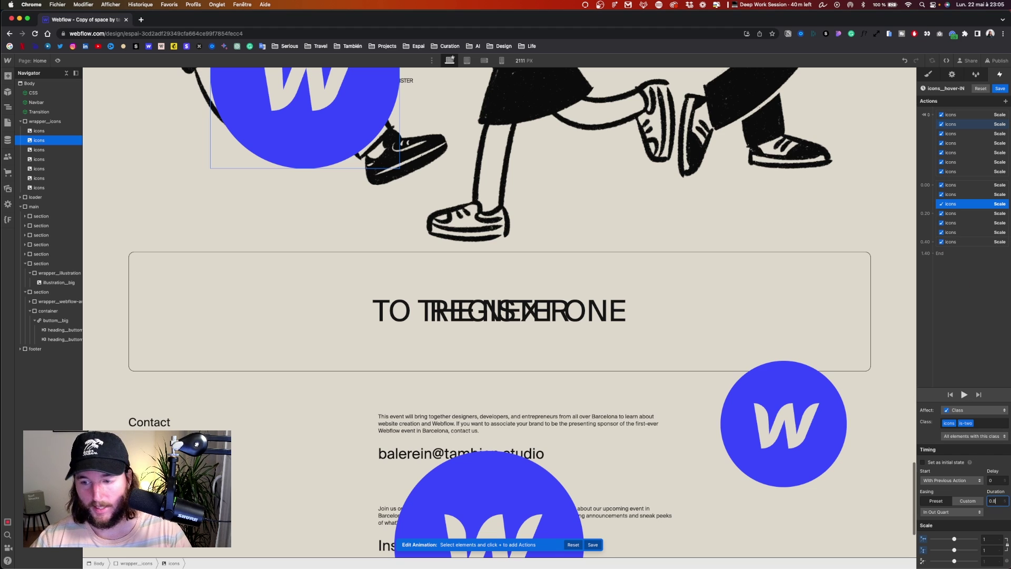
left_click(979, 232)
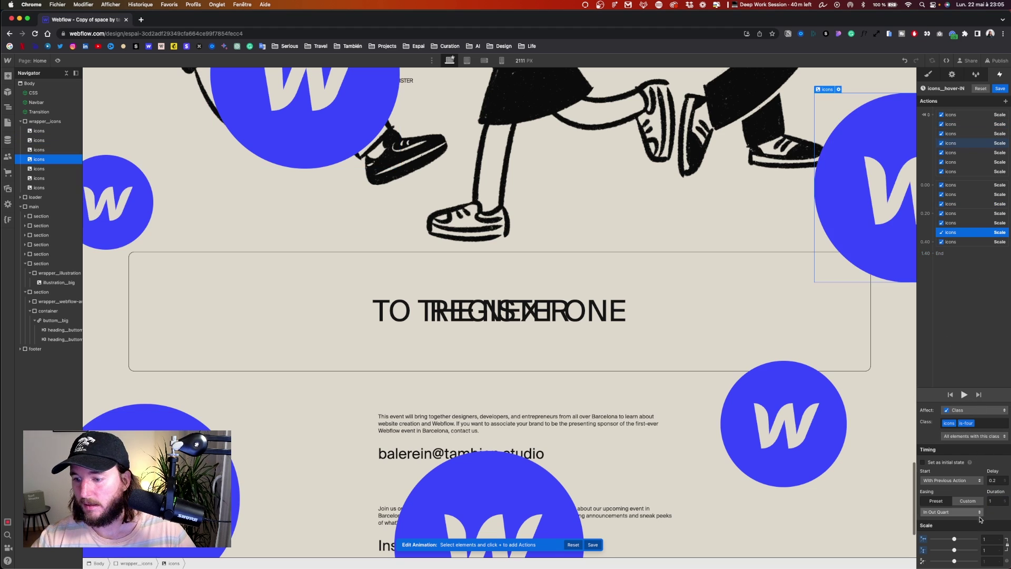
left_click(988, 503)
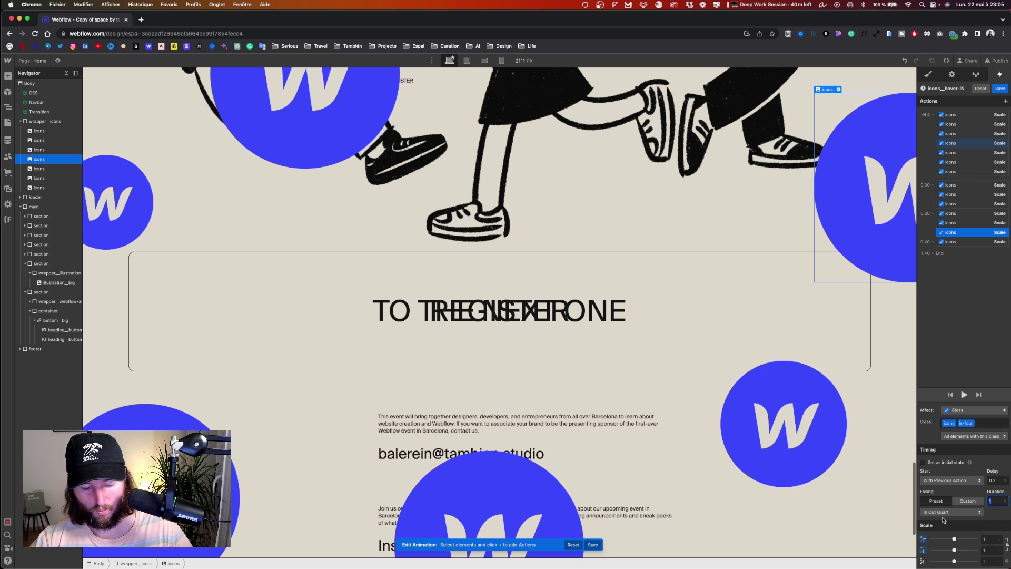
Adjust the is-three Scale action's delay, preview the hover-in, and select the later Scale actions.
left_click(966, 242)
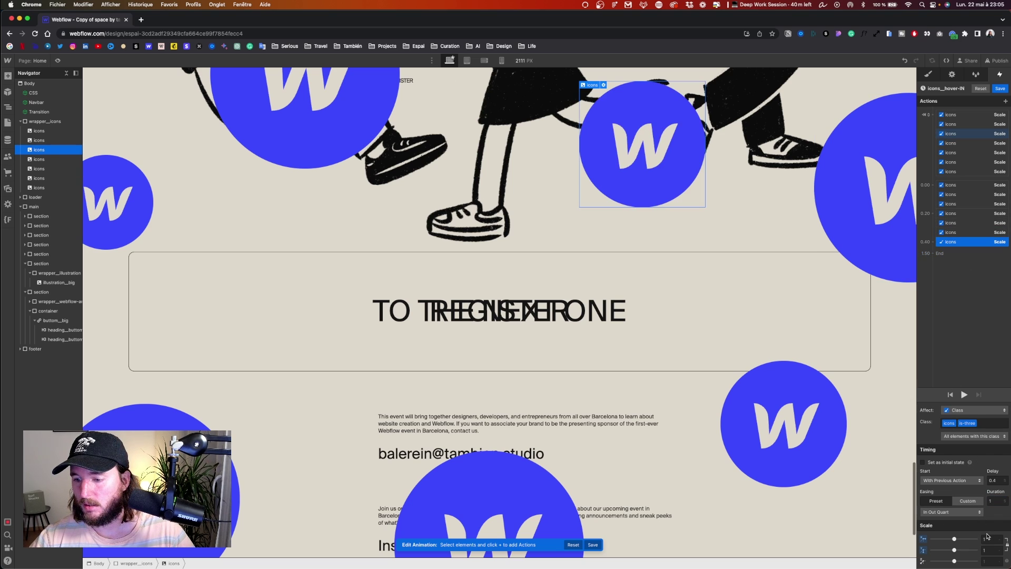
left_click(998, 480)
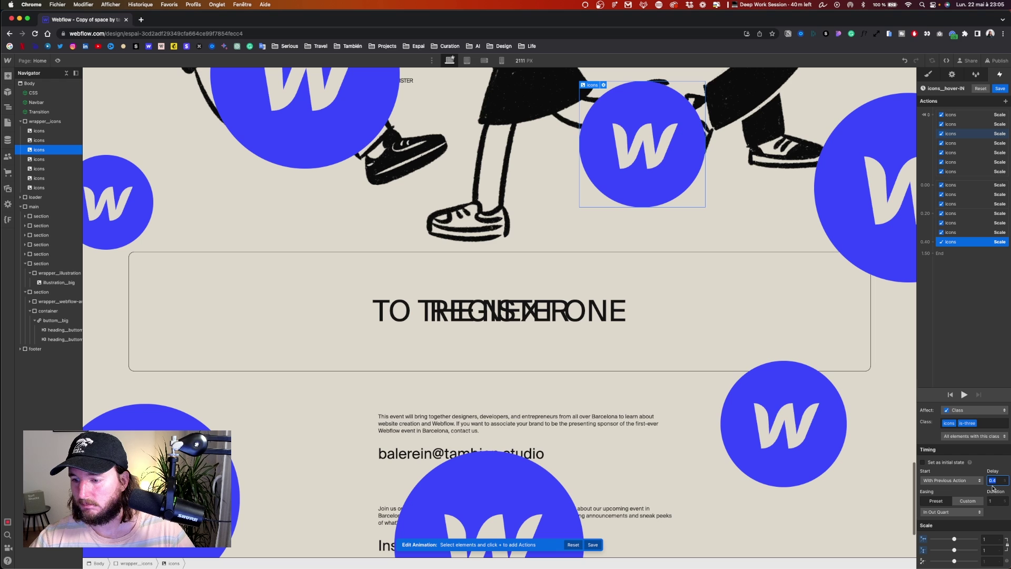
left_click(964, 394)
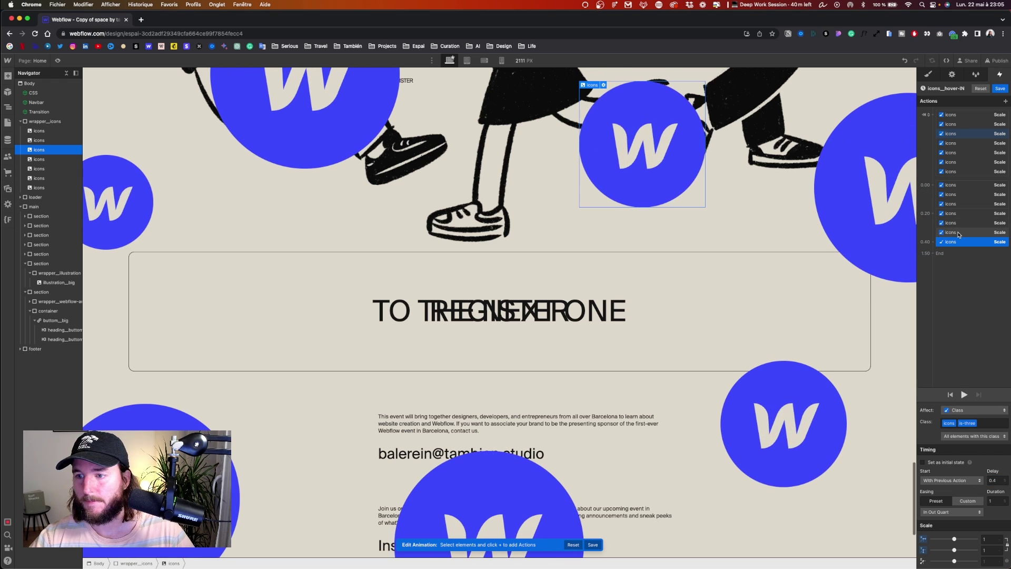
left_click_drag(959, 234, 959, 185)
Preview shared durations of 0.6 and 0.8 s on the grouped Scale actions, then settle on 1 s.
left_click(994, 500)
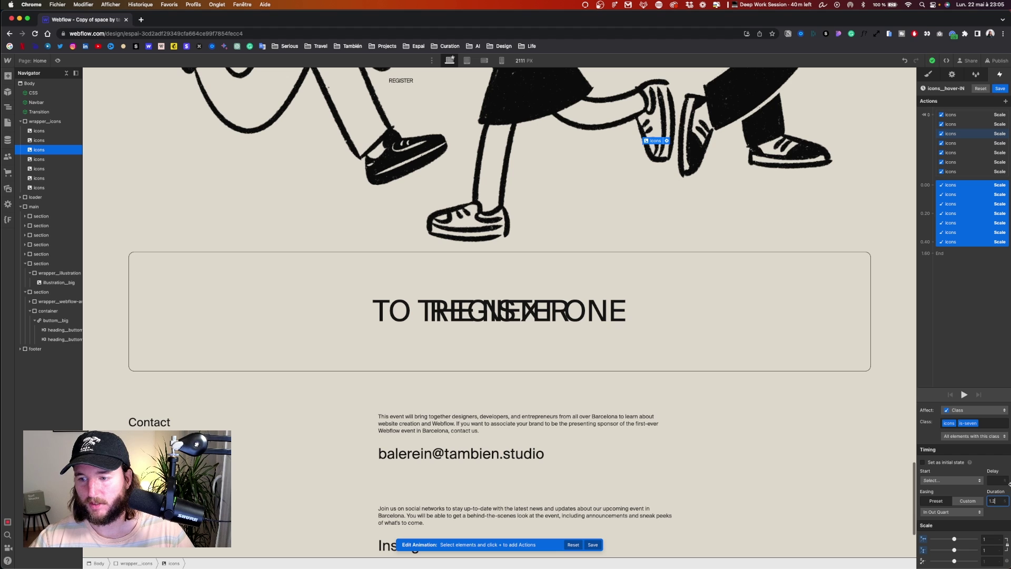
left_click(965, 394)
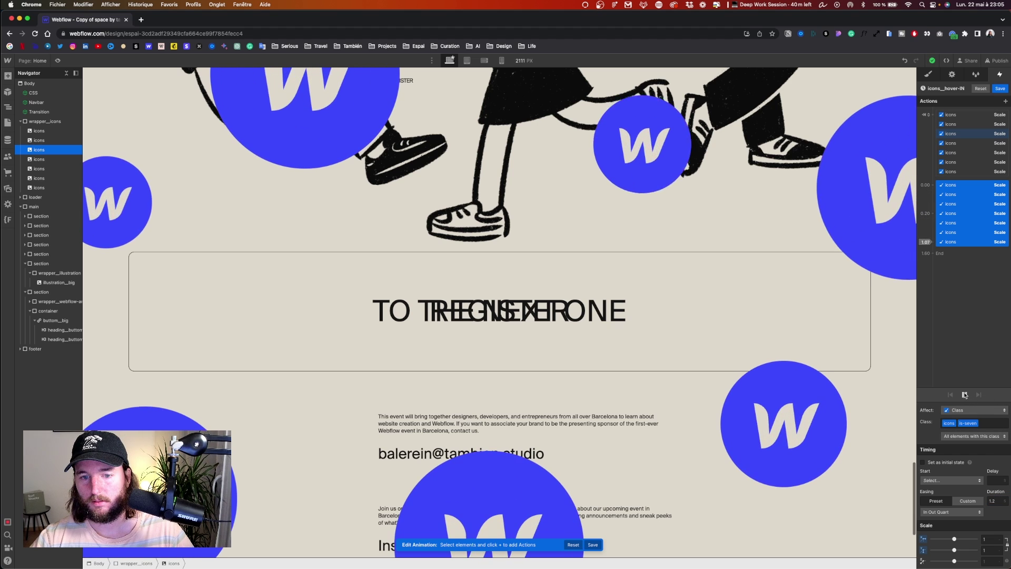
left_click(965, 395)
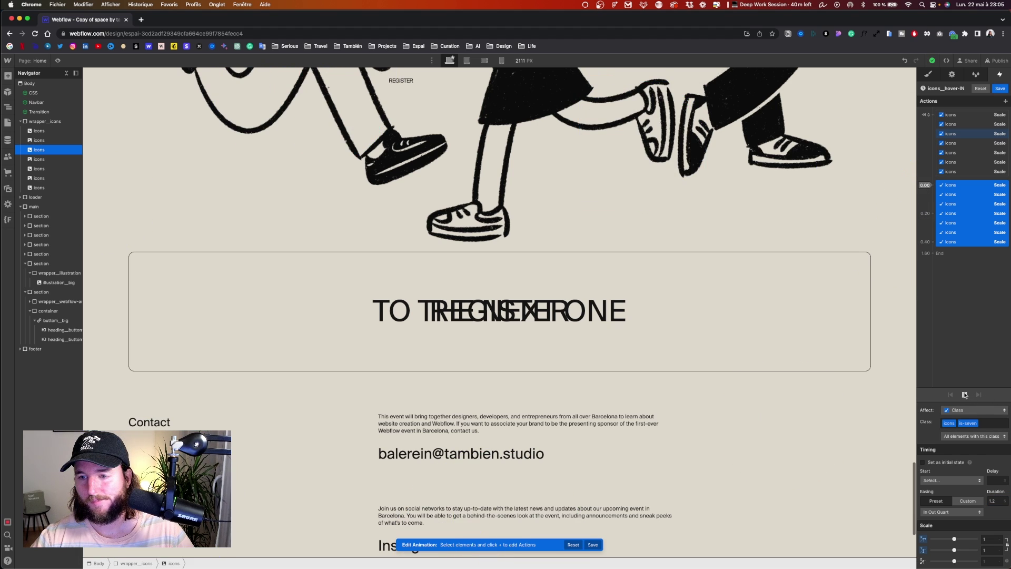
left_click(994, 500)
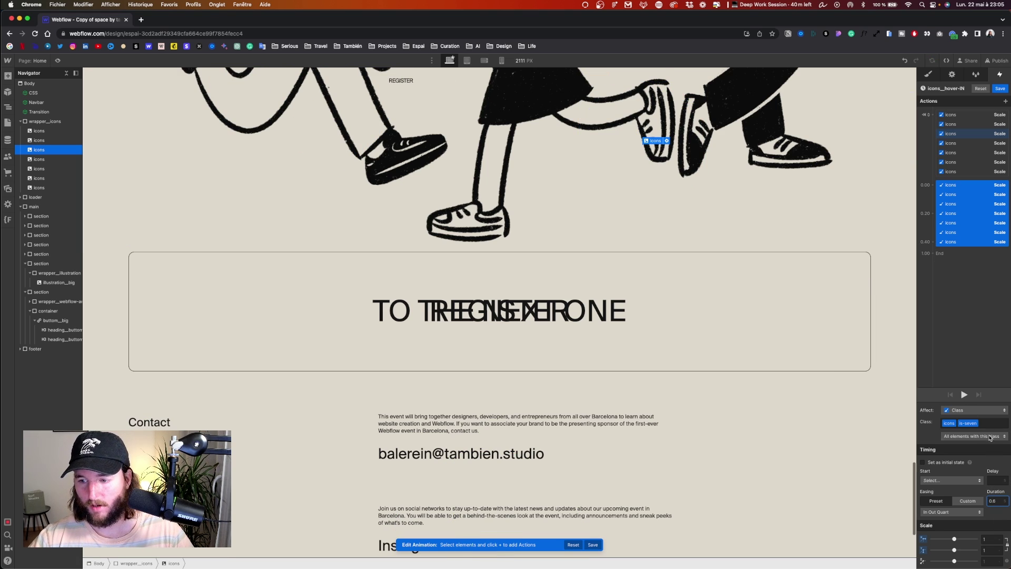
left_click(965, 394)
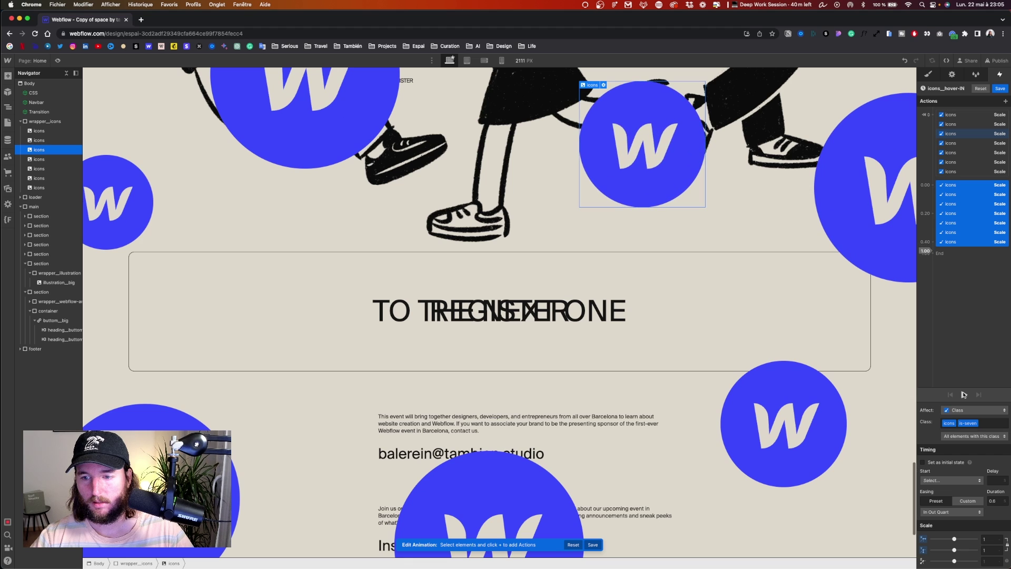
left_click(999, 499)
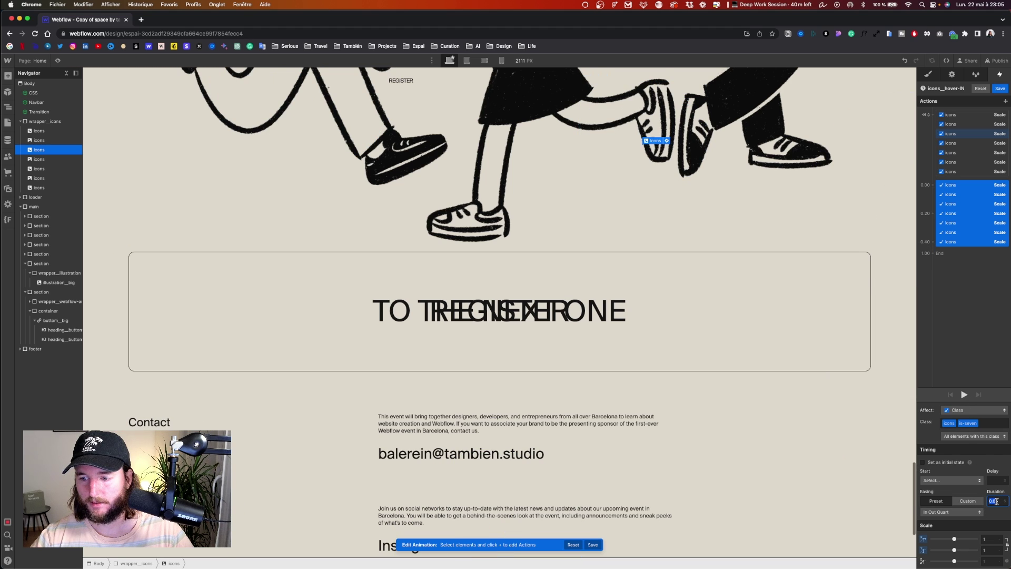
left_click(965, 394)
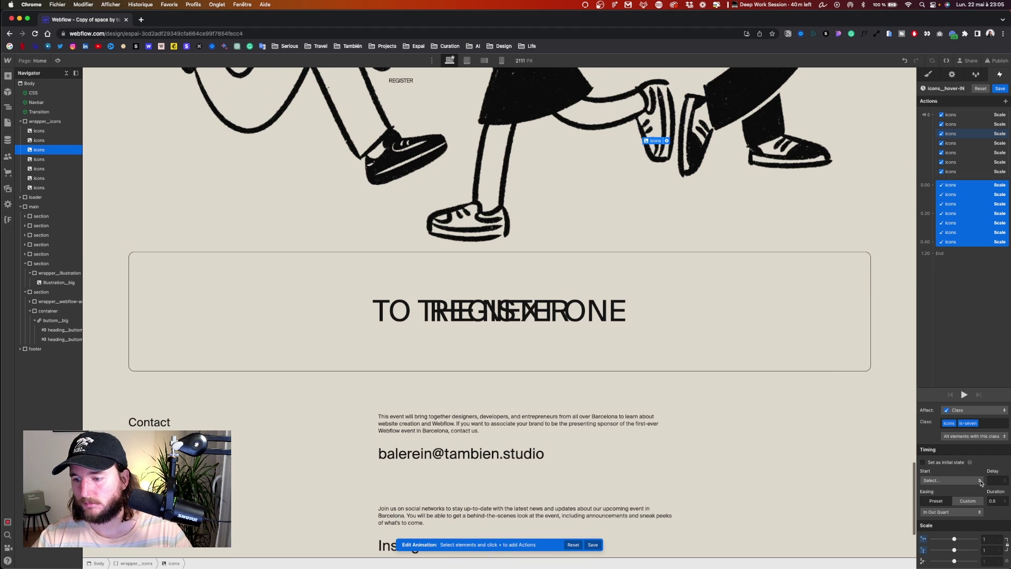
left_click(993, 500)
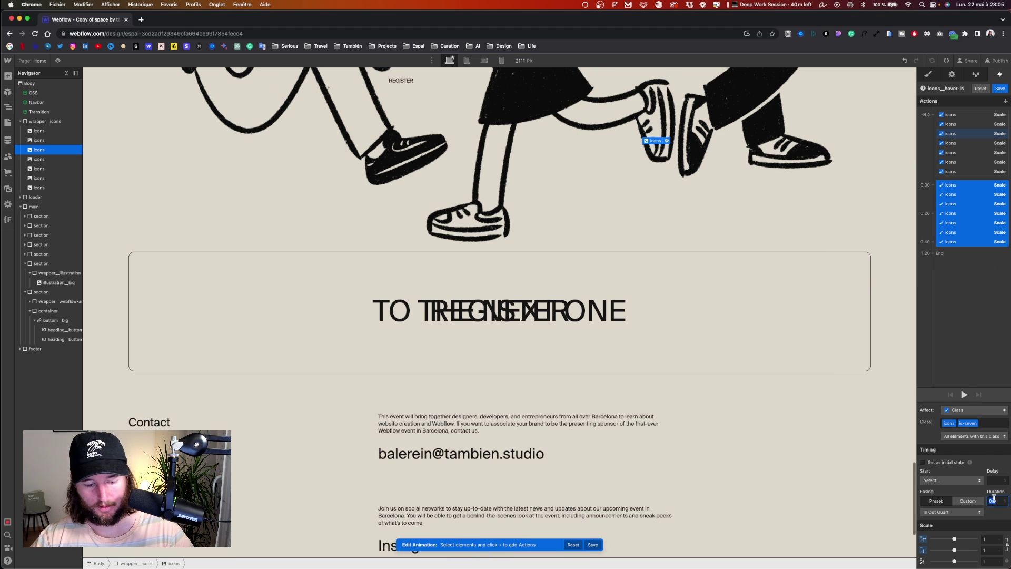
left_click(963, 396)
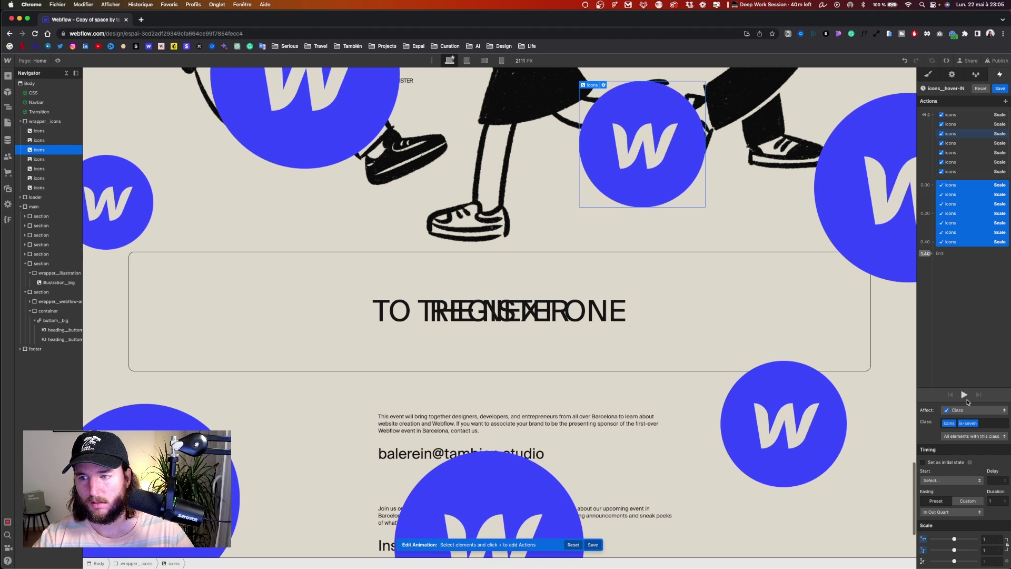
left_click(1009, 185)
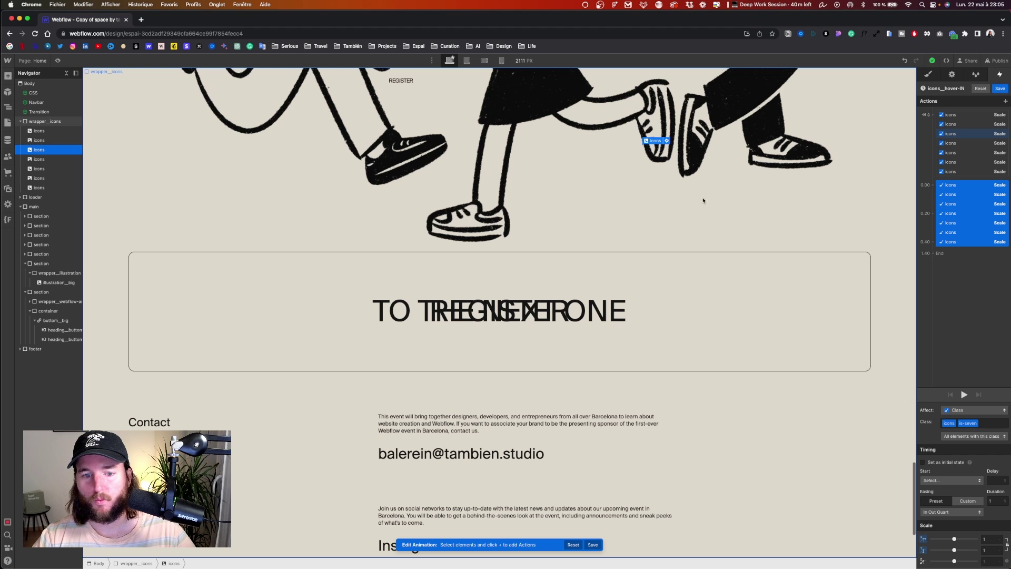
left_click(970, 242)
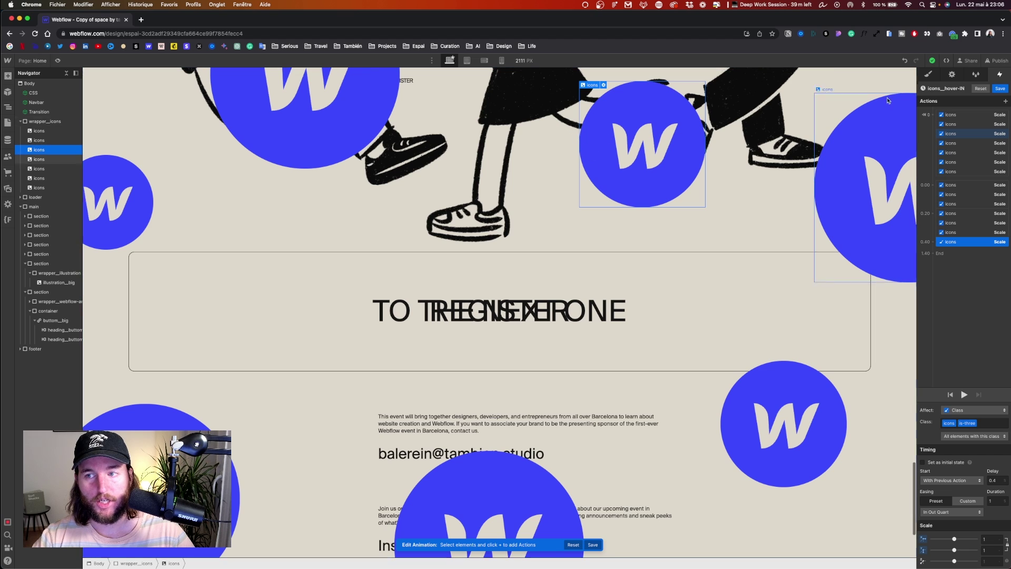
Save the icons_hover-IN animation and open the top-right icon's 2D & 3D transform settings.
left_click(1000, 88)
left_click(705, 161)
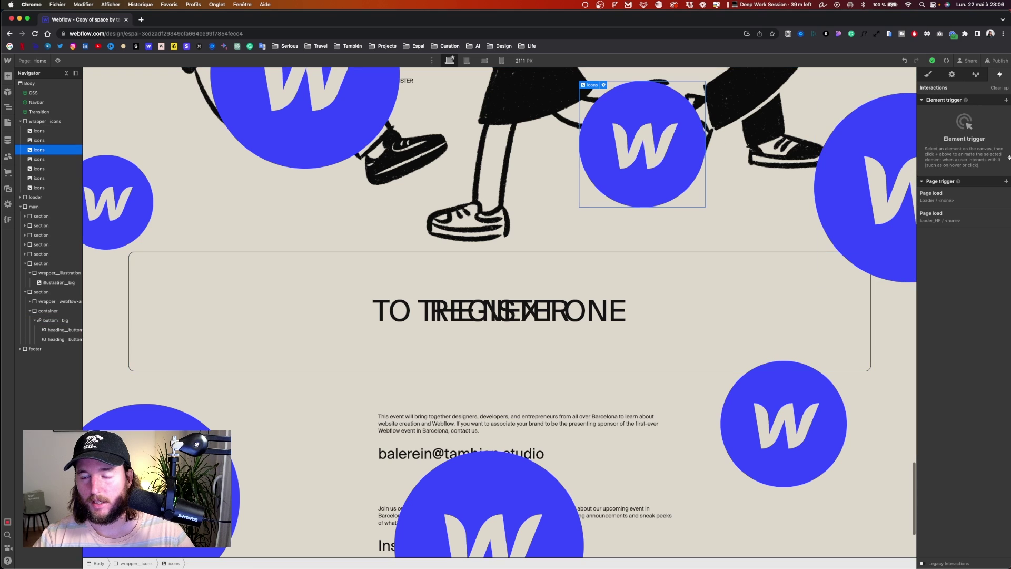
left_click(929, 75)
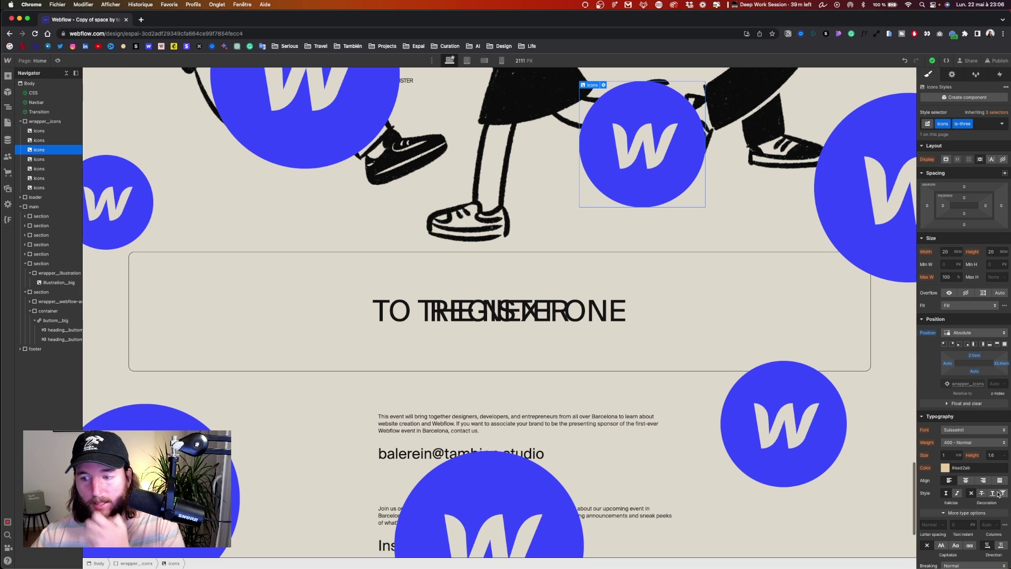
scroll(958, 412, "down", 6)
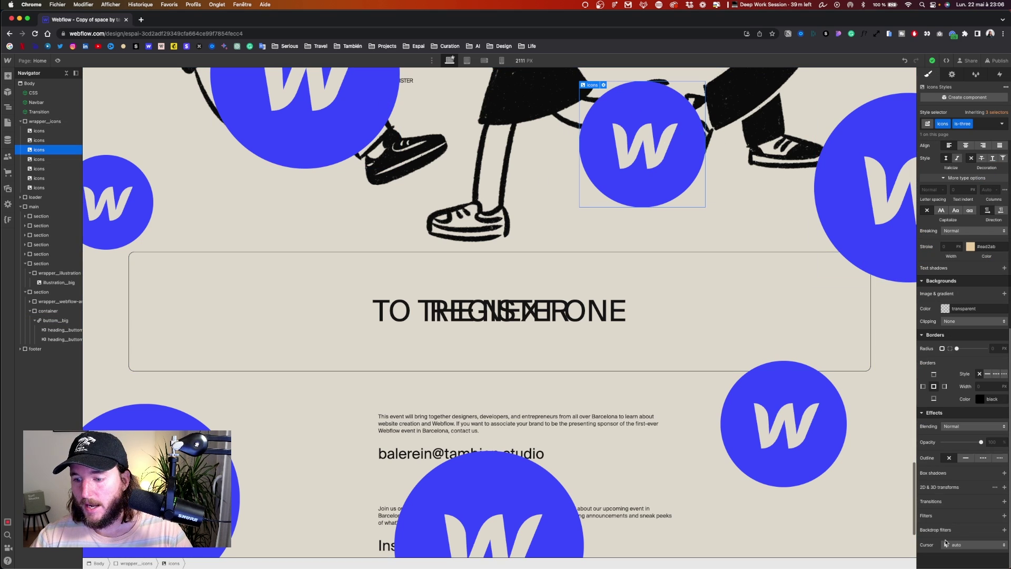
left_click(995, 488)
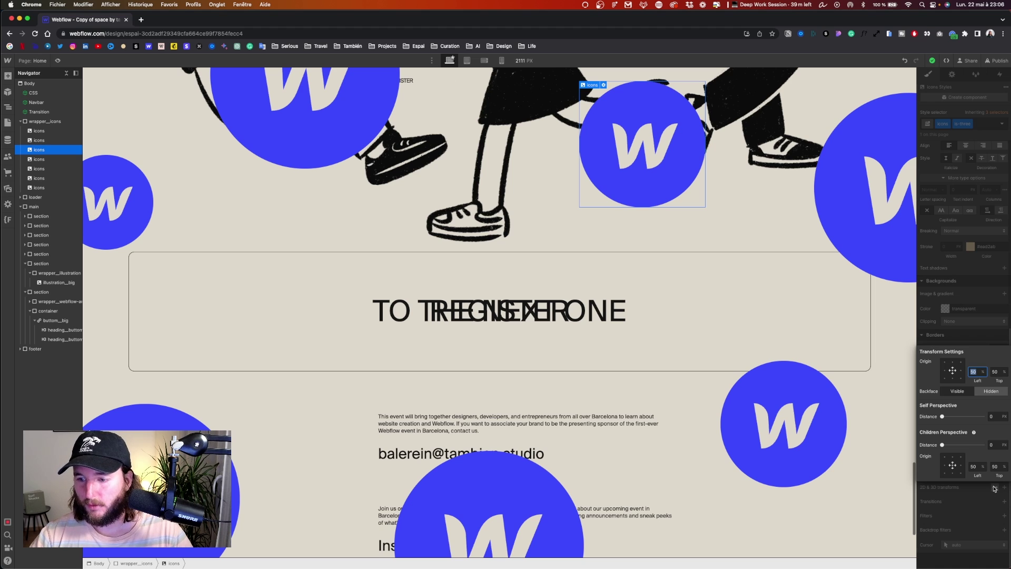
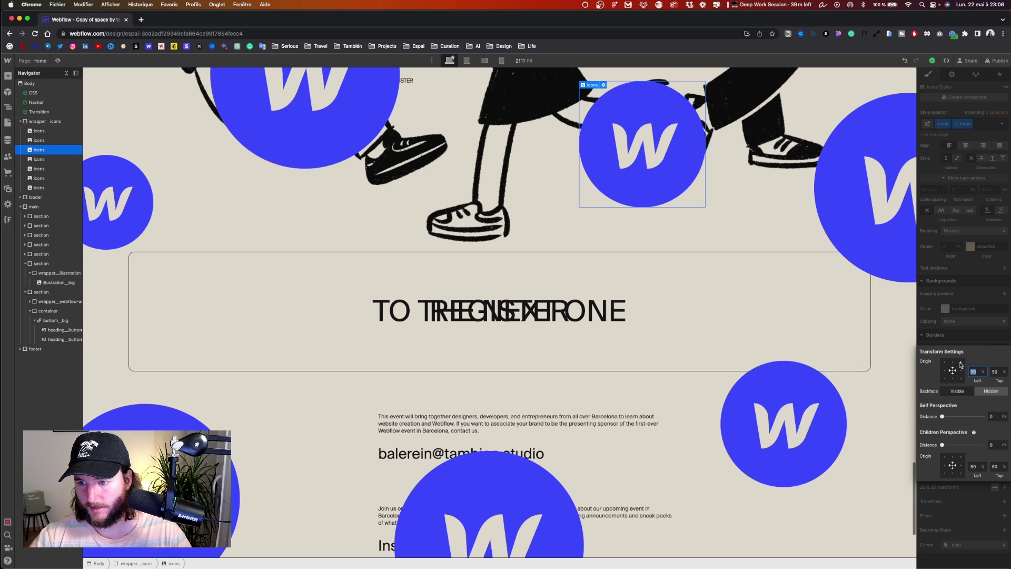
Set bottom-left transform and perspective origins on one circle, and top-left on the lower-right circle.
left_click(944, 379)
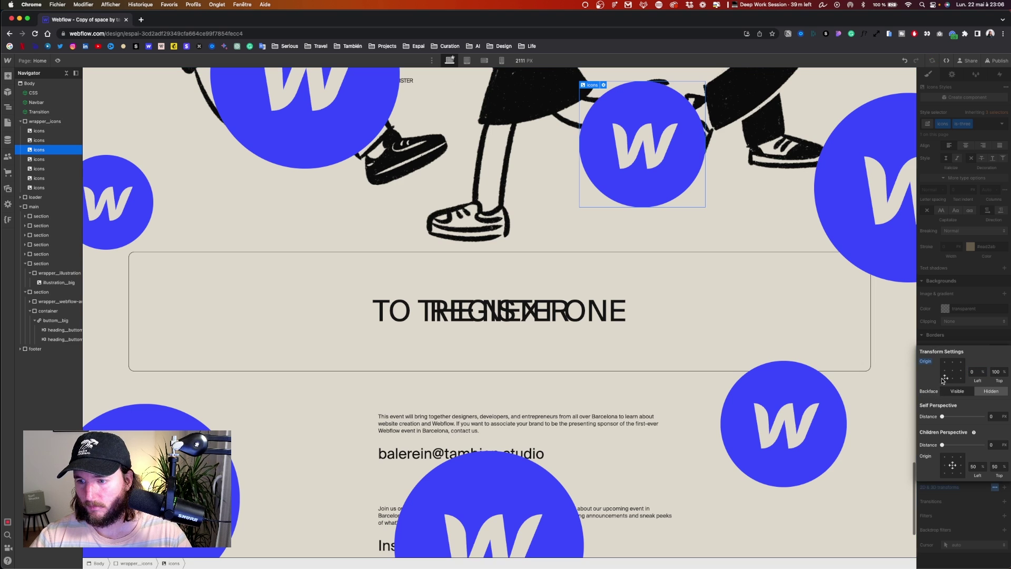
left_click(945, 473)
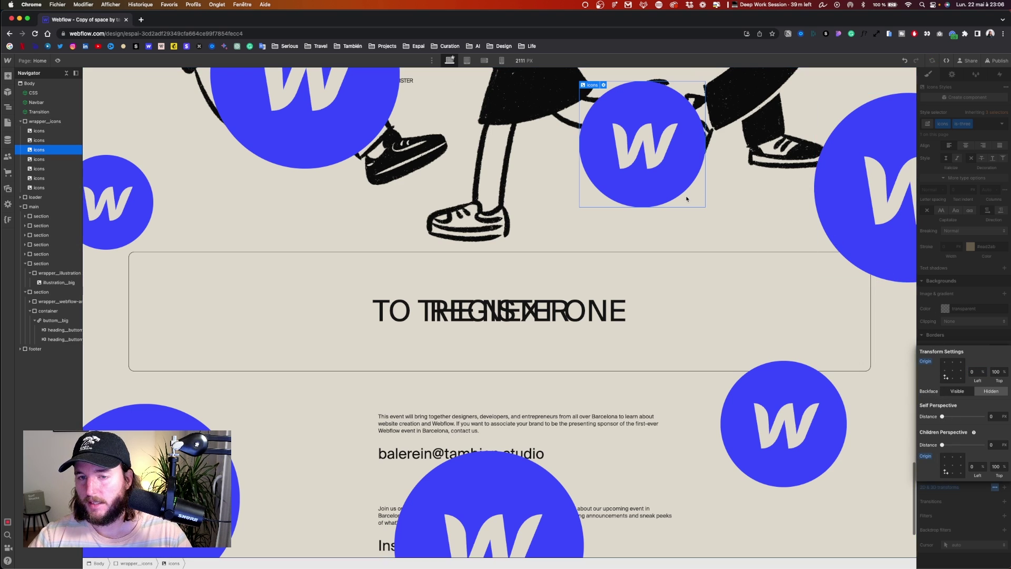
left_click(861, 221)
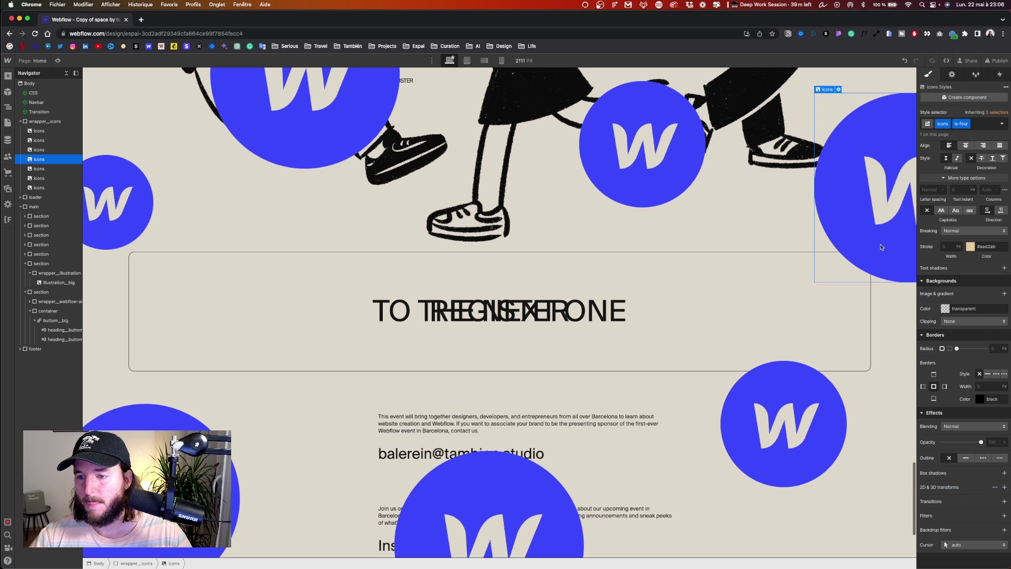
left_click(995, 487)
left_click(822, 447)
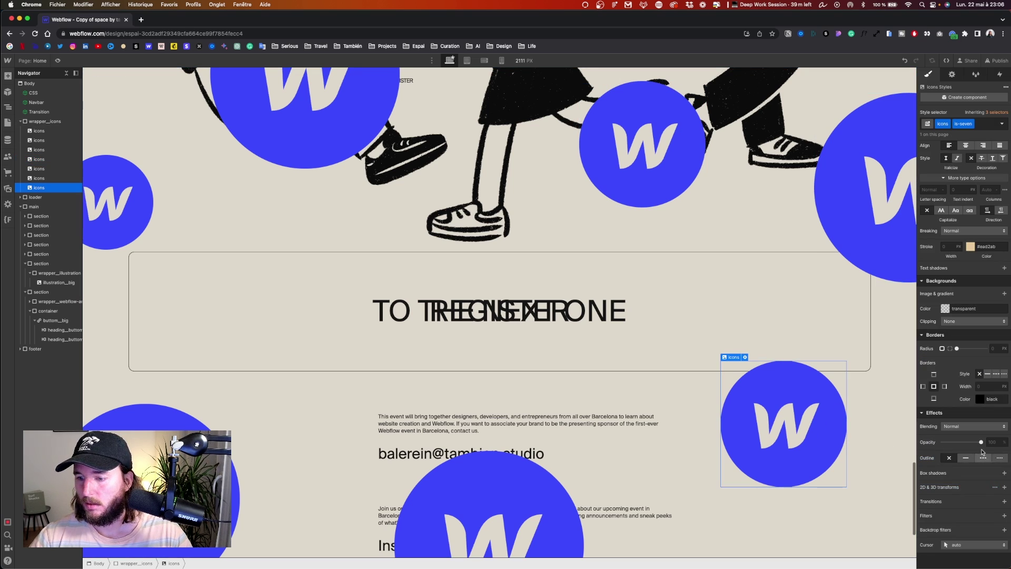
left_click(995, 487)
left_click(945, 458)
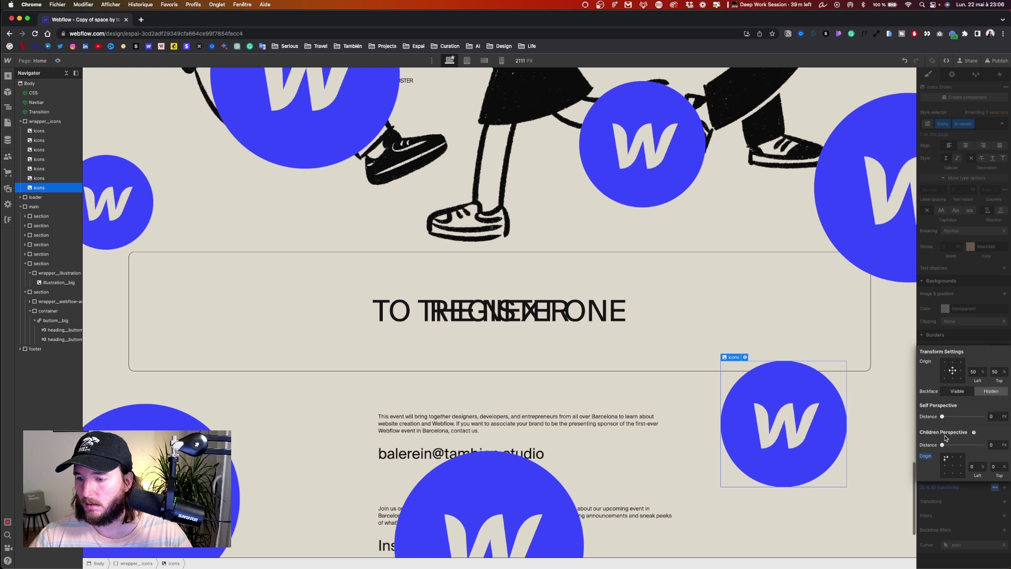
left_click(946, 363)
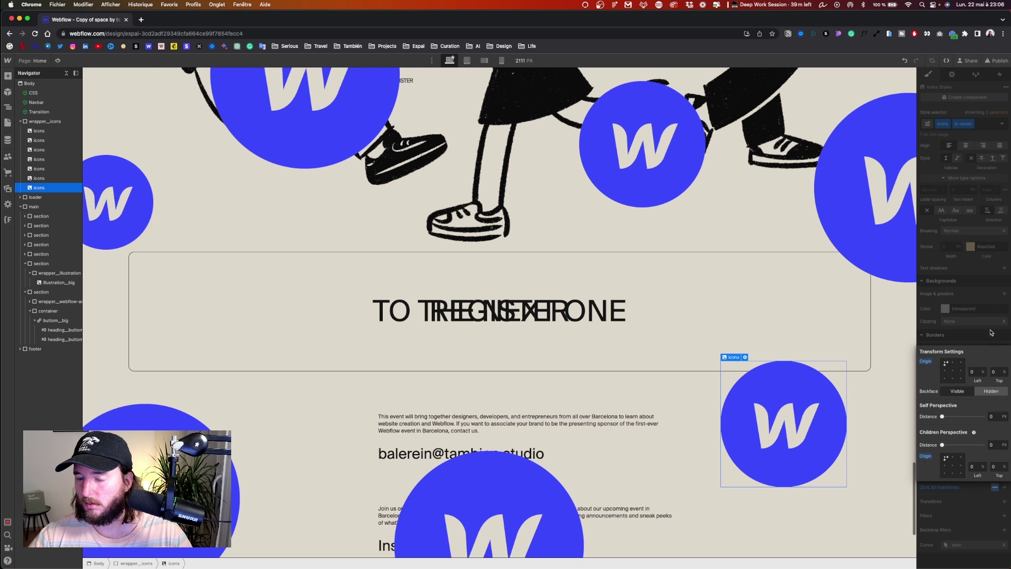
Select the bottom-centre and top circles and bring up their transform settings.
left_click(951, 314)
left_click(493, 505)
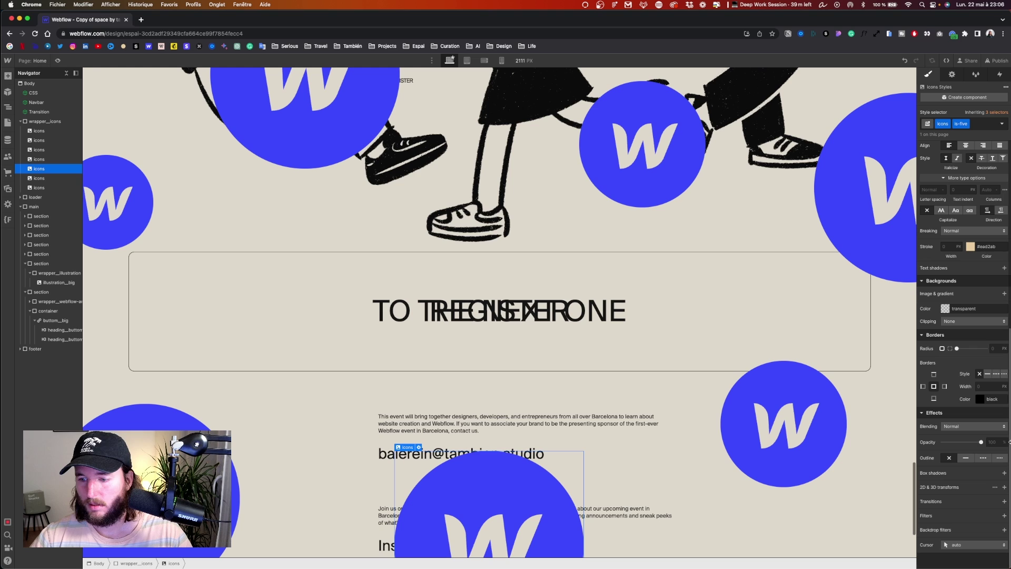
left_click(995, 488)
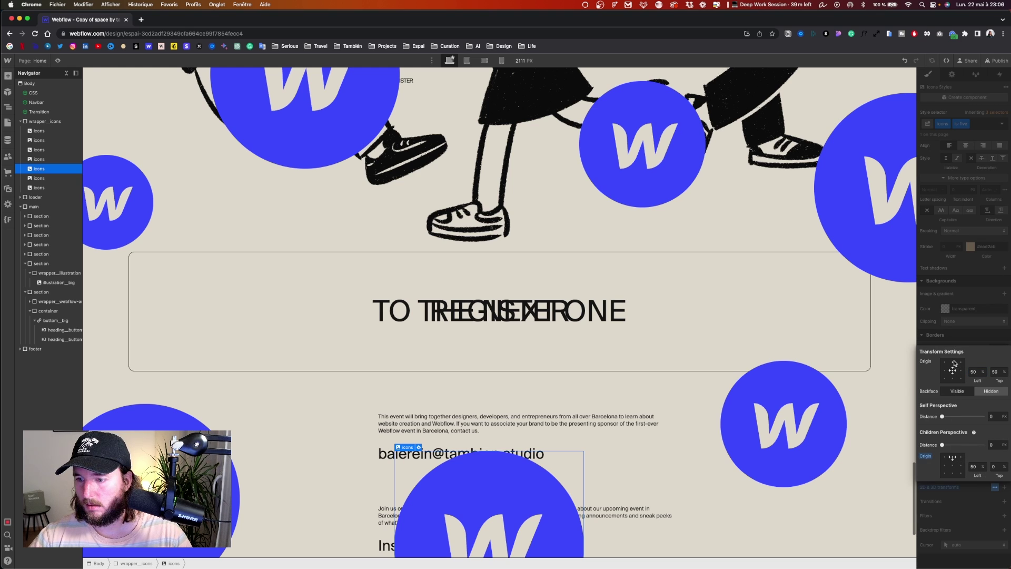
left_click(967, 320)
left_click(353, 128)
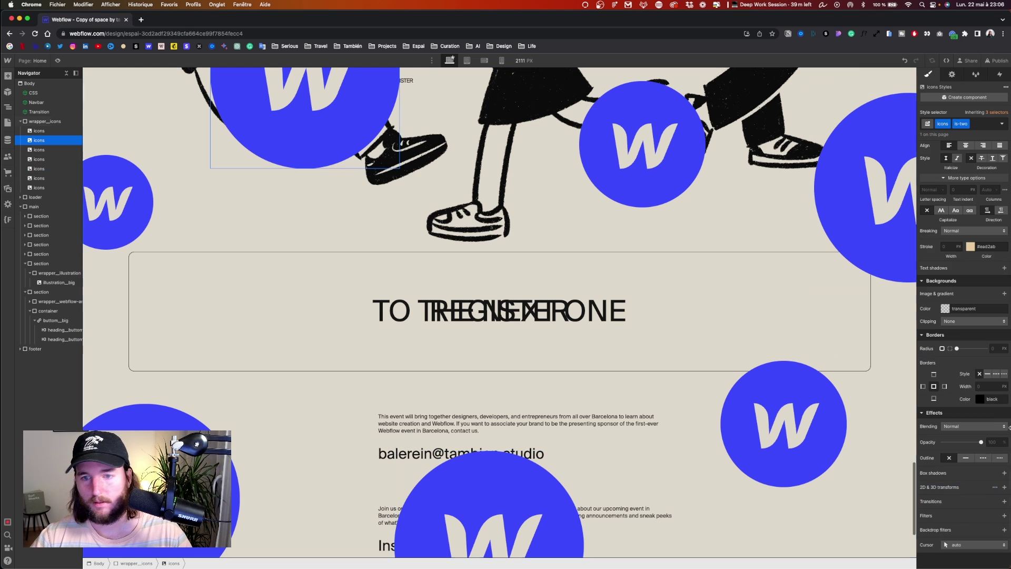
left_click(995, 488)
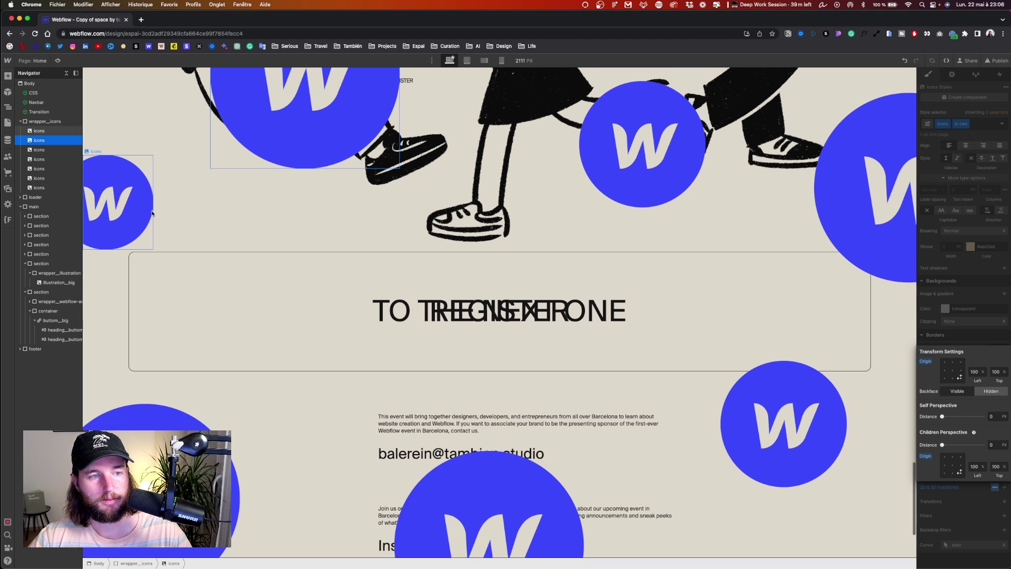
Give the bottom-left circle top-right transform and children perspective origins, then close the settings.
left_click(119, 200)
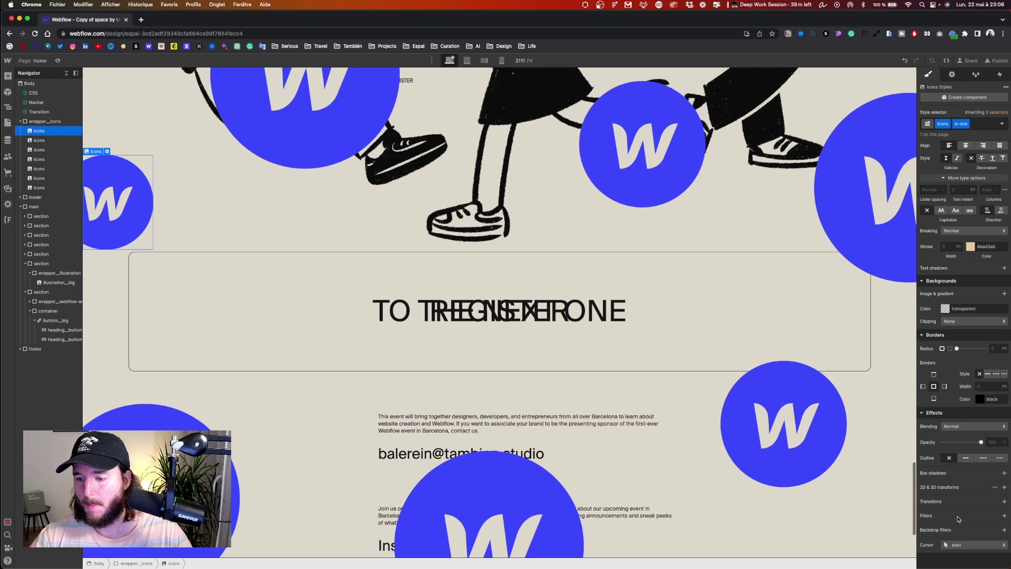
left_click(995, 488)
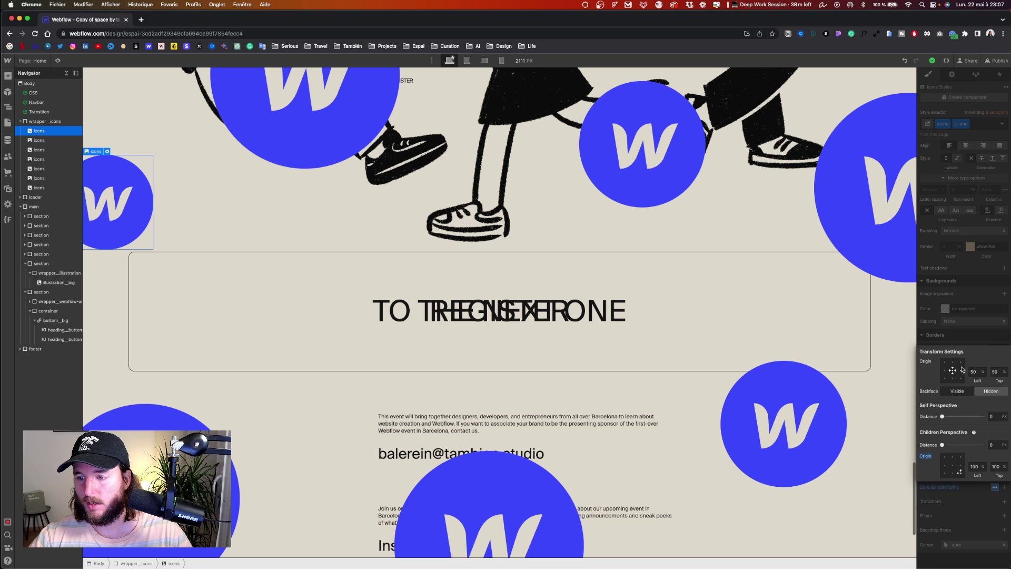
left_click(584, 420)
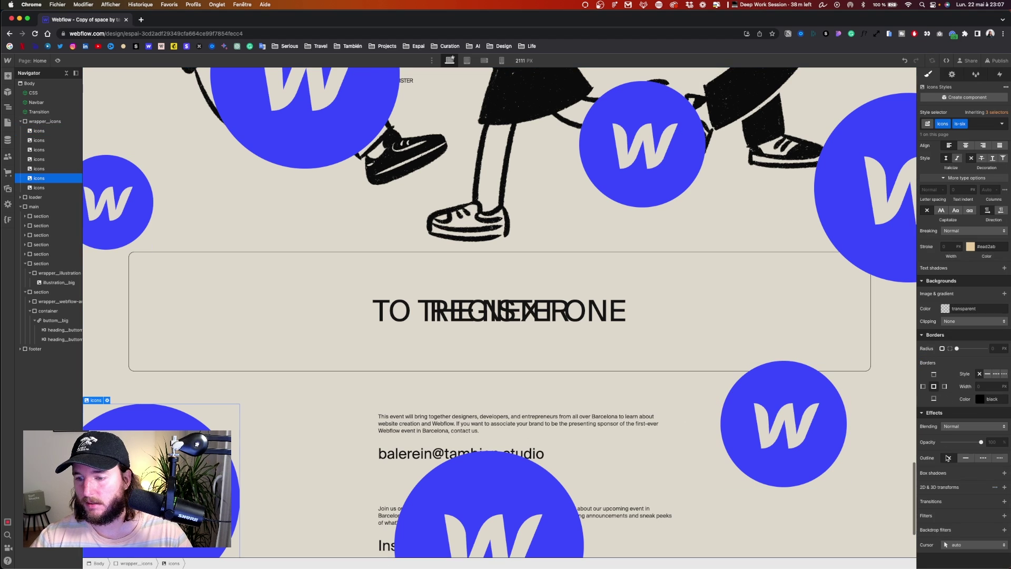
left_click(995, 488)
left_click(961, 363)
left_click(961, 458)
left_click(974, 293)
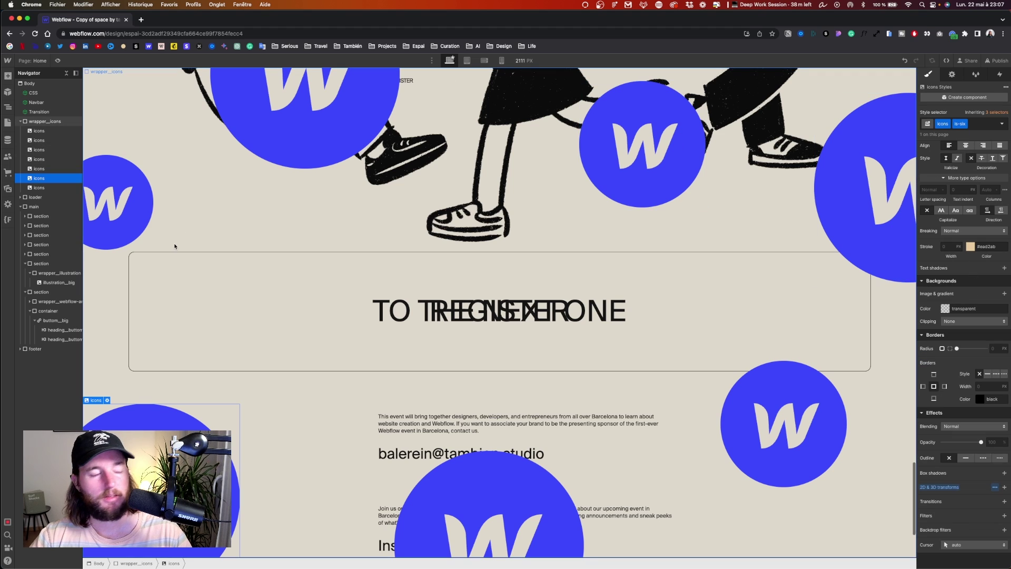
Select the big register button and open its icons_hover-IN animation.
left_click(61, 323)
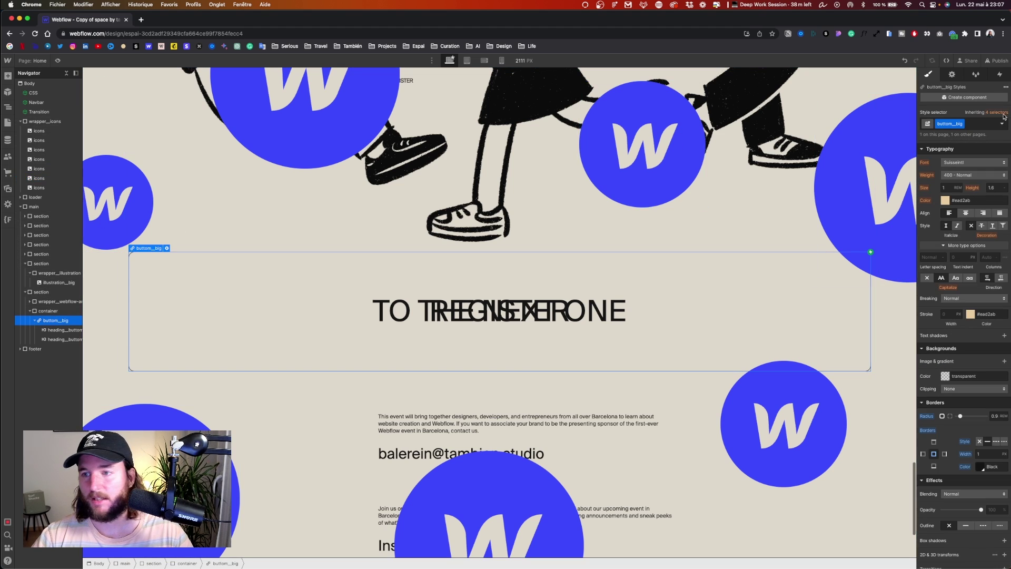
left_click(999, 74)
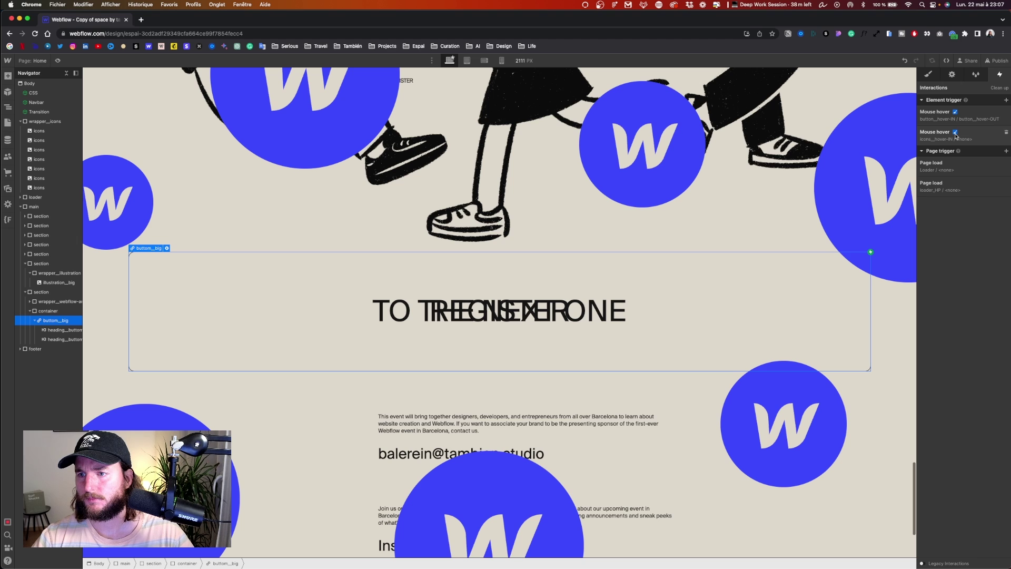
left_click(956, 135)
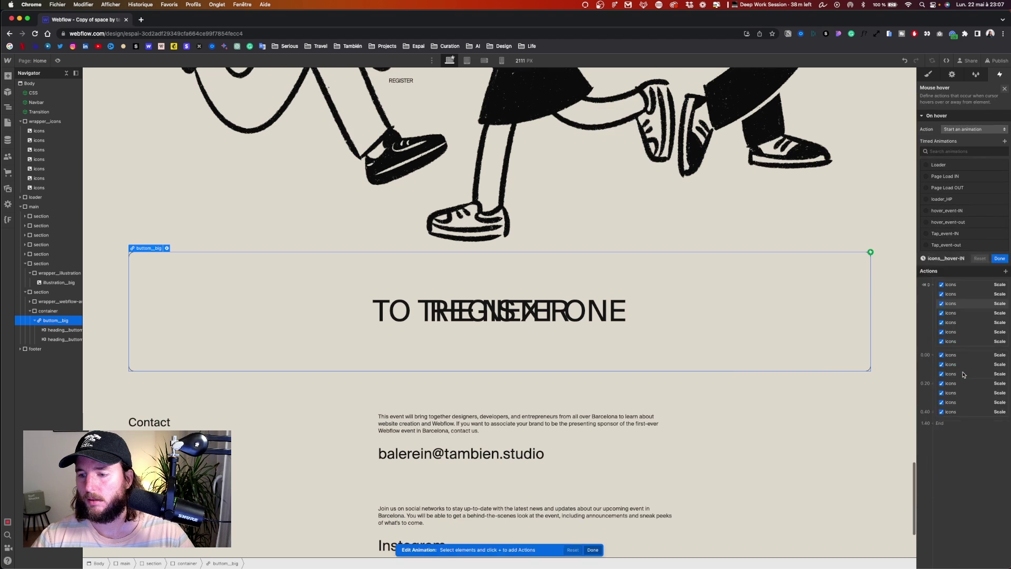
scroll(963, 375, "down", 3)
Replay the icons_hover-IN scaling preview several times, then finish editing the animation.
left_click(965, 528)
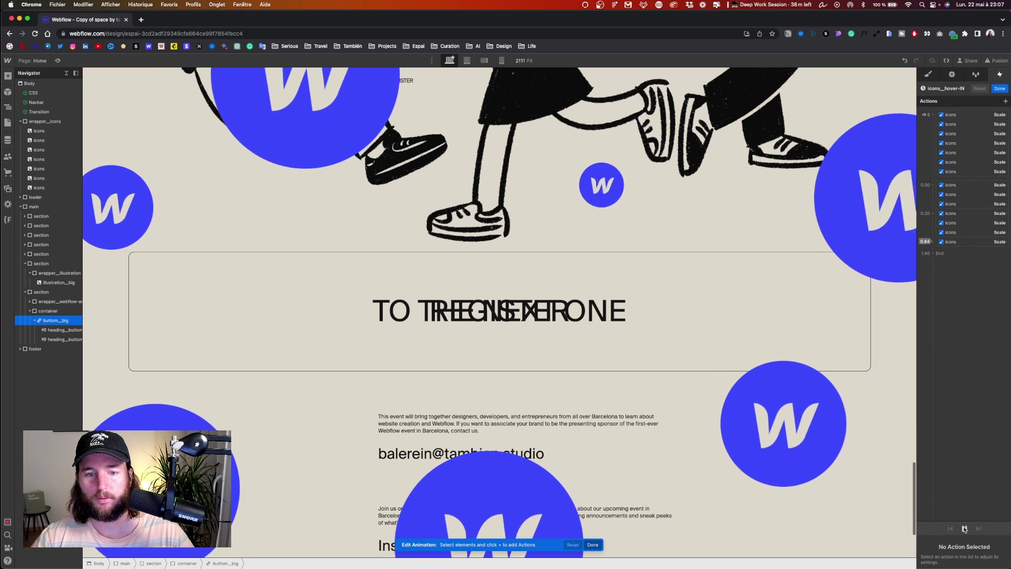
left_click(965, 528)
left_click(965, 529)
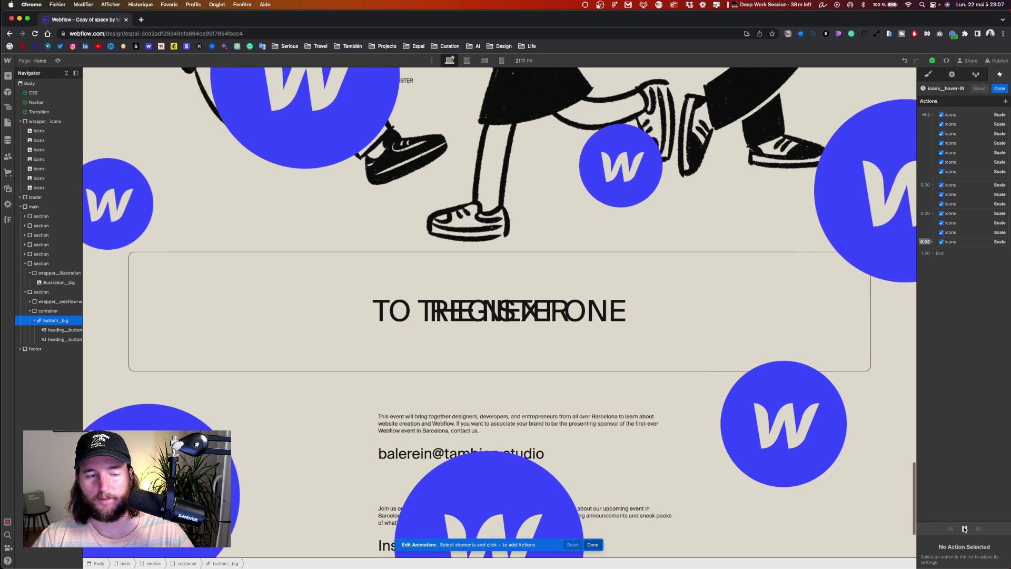
left_click(965, 528)
left_click(964, 529)
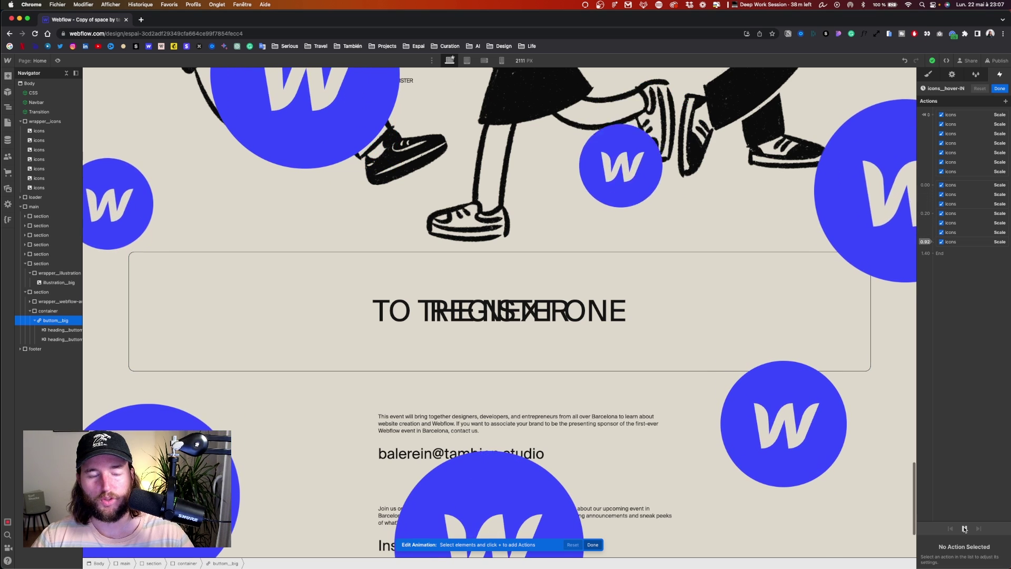
left_click(965, 529)
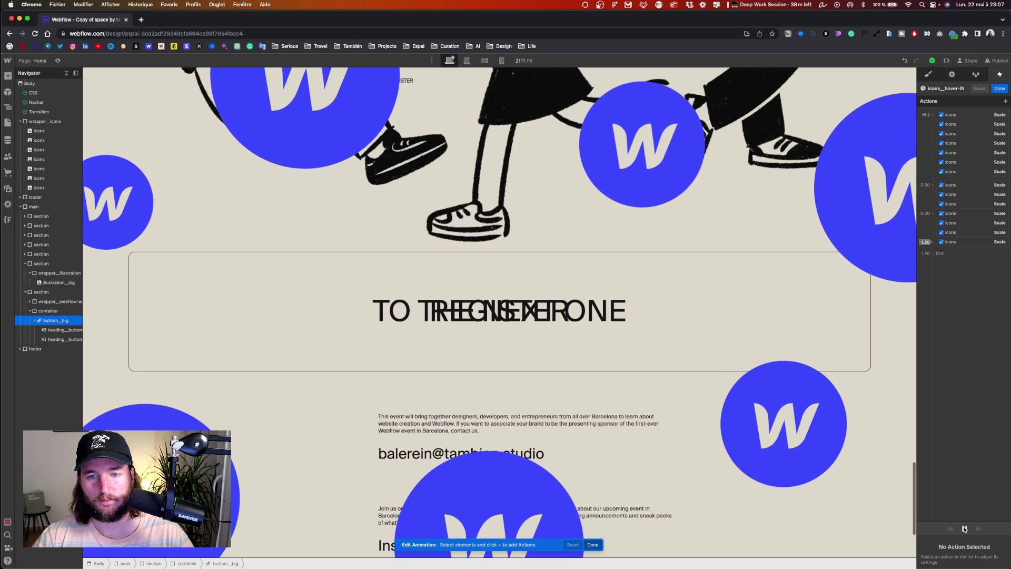
left_click(965, 529)
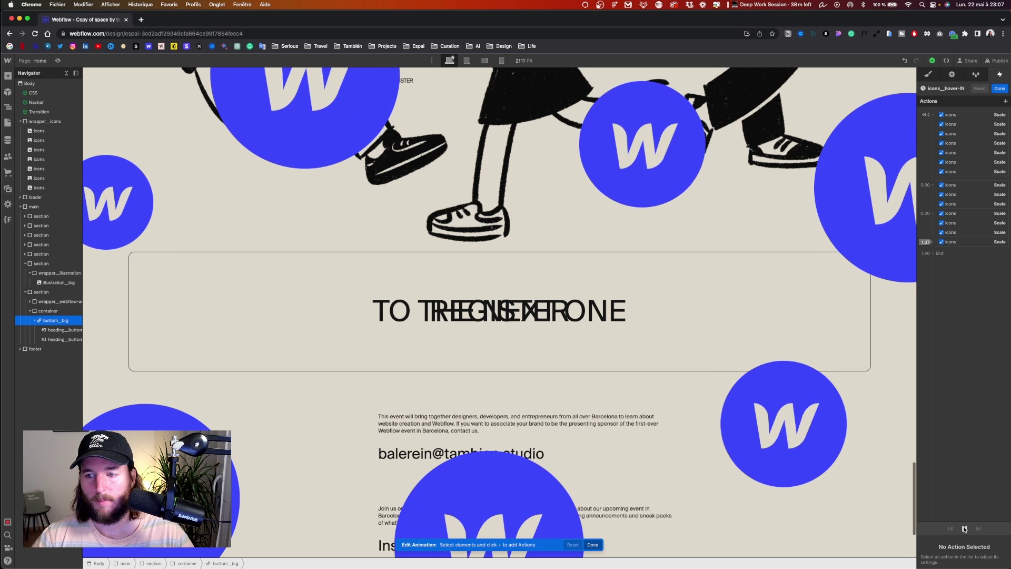
left_click(965, 529)
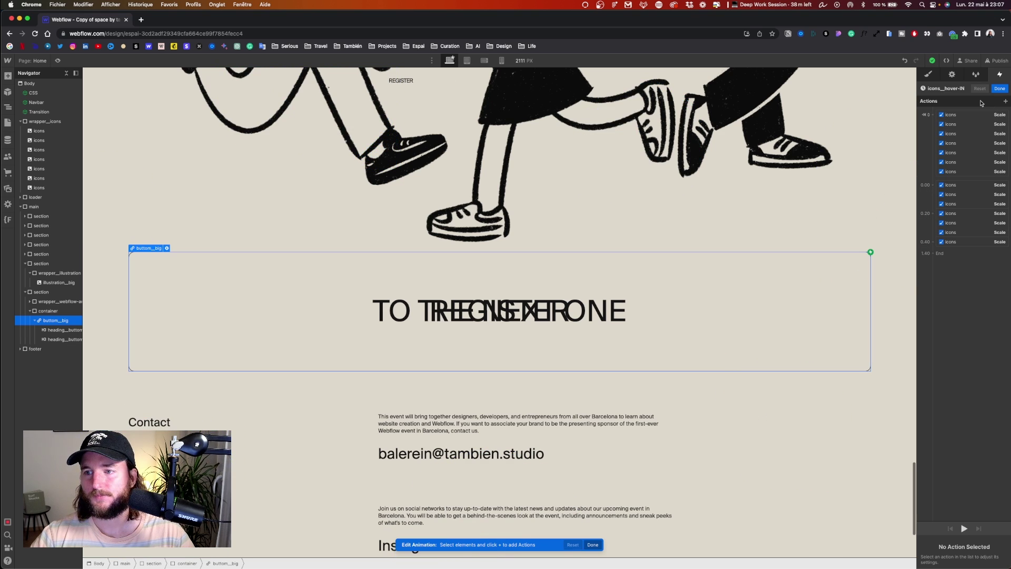
left_click(1000, 89)
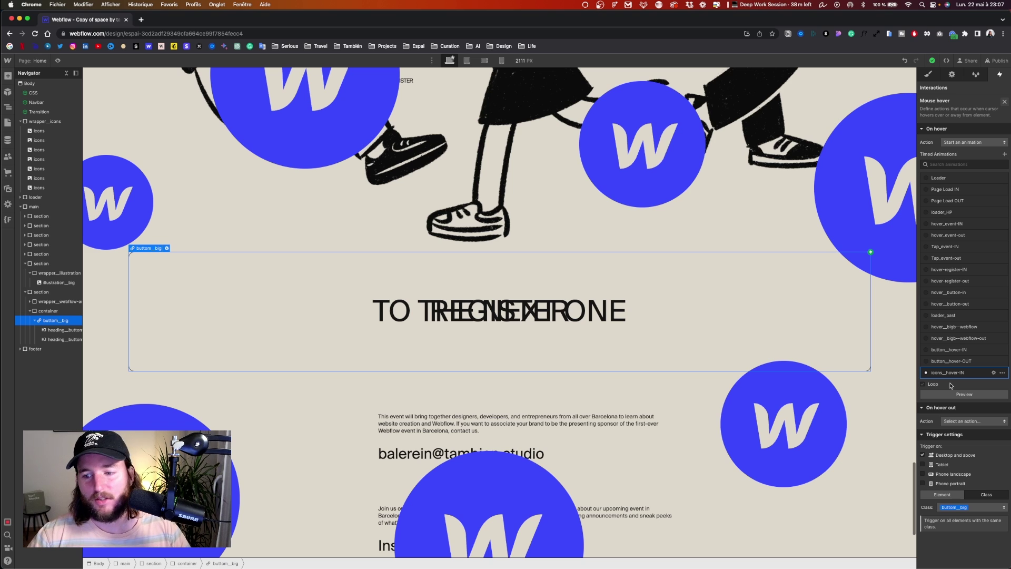
Set the button's On hover out action to Start an animation.
left_click(966, 421)
left_click(966, 376)
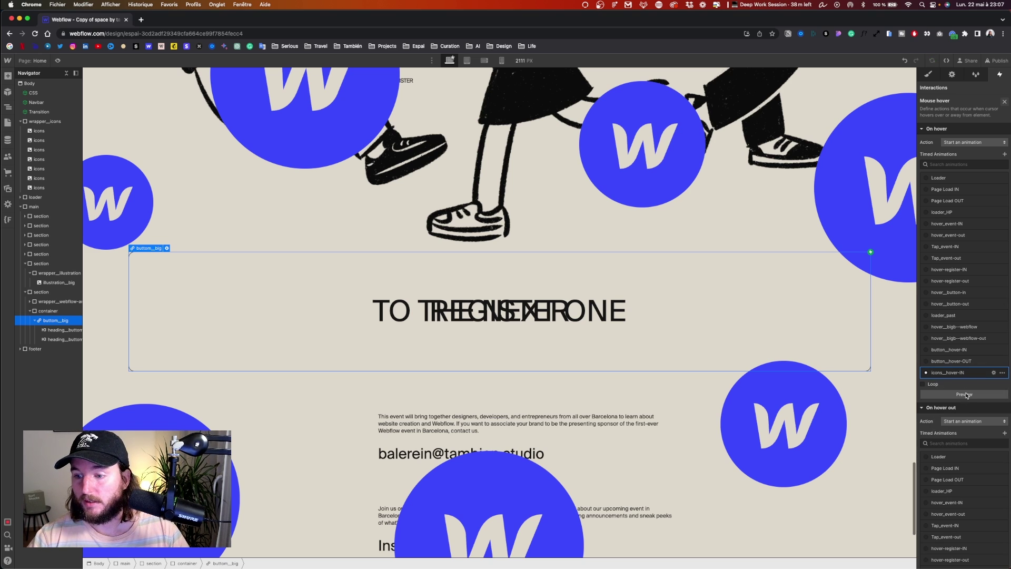
scroll(967, 411, "down", 5)
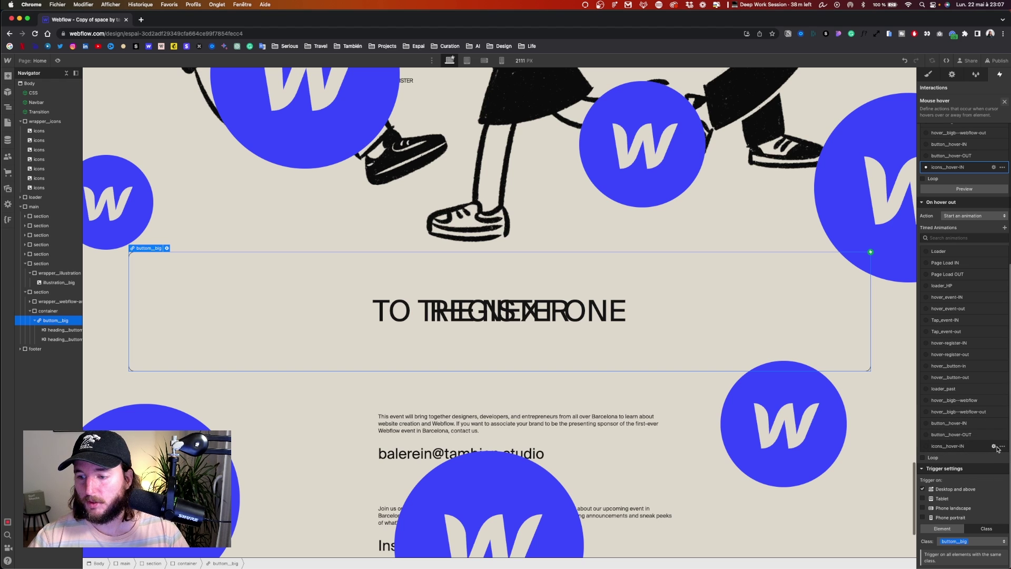
Duplicate icons_hover-IN and open the copy, icons_hover-IN 2, for editing.
left_click(1002, 447)
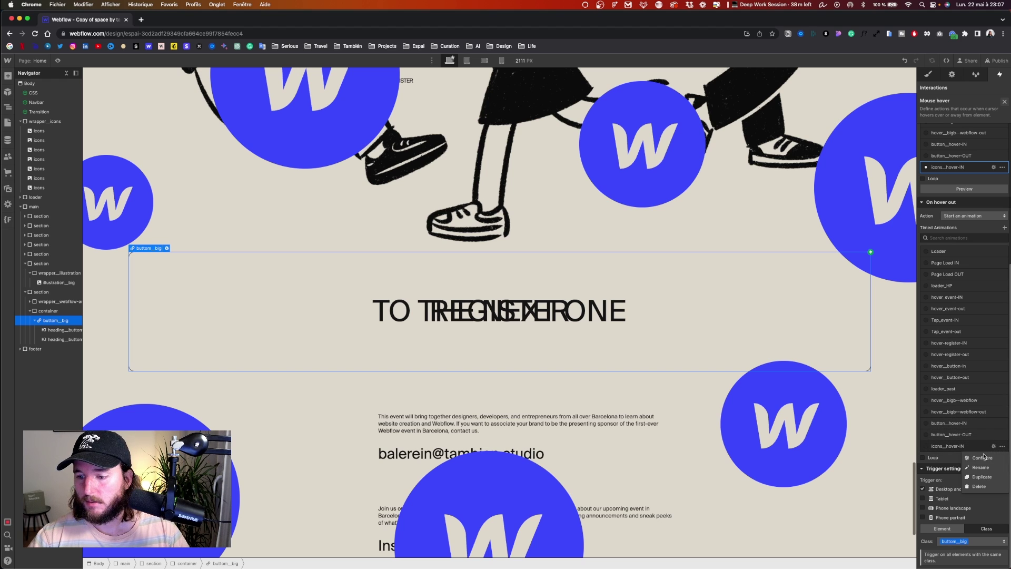
left_click(964, 478)
left_click(962, 470)
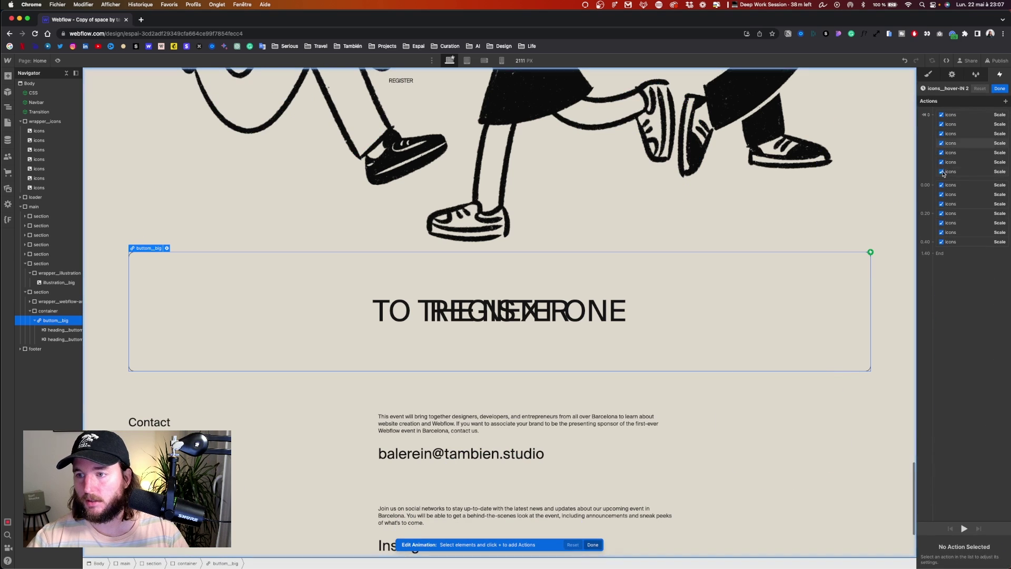
Delete the seven delayed icon scale actions from icons_hover-IN 2.
left_click(951, 242)
left_click(951, 232, "shift")
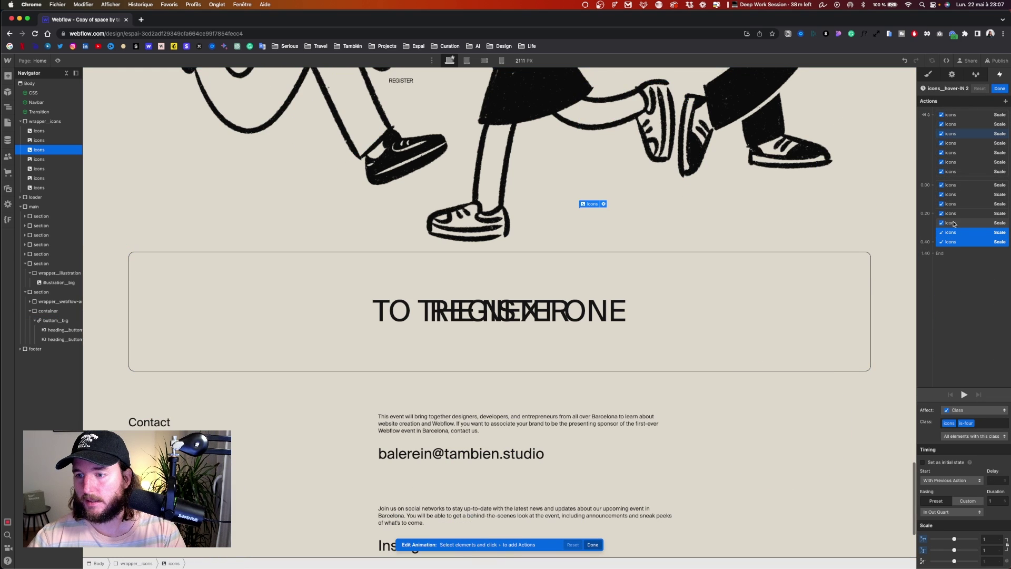
left_click(950, 184, "shift")
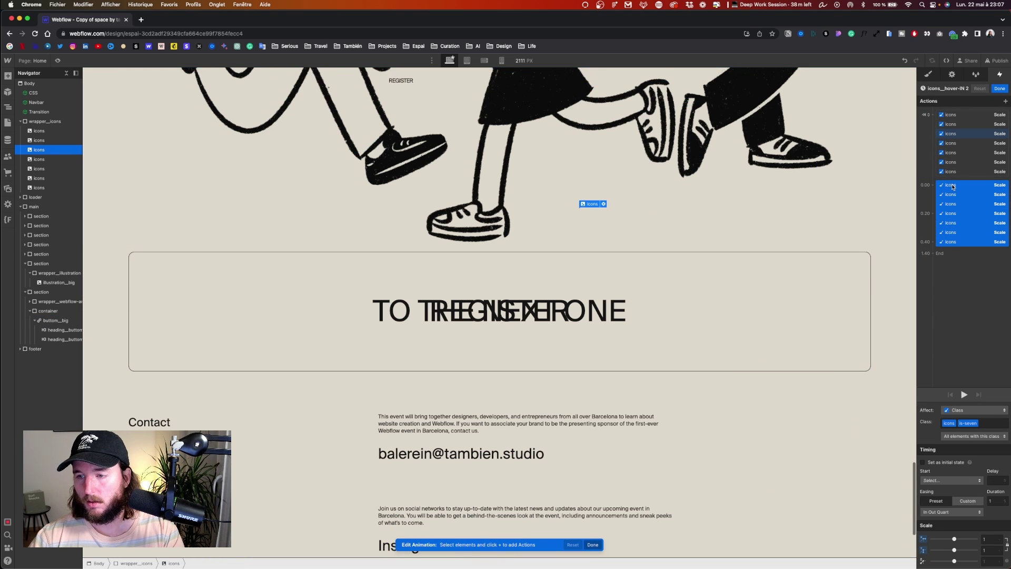
key("Delete")
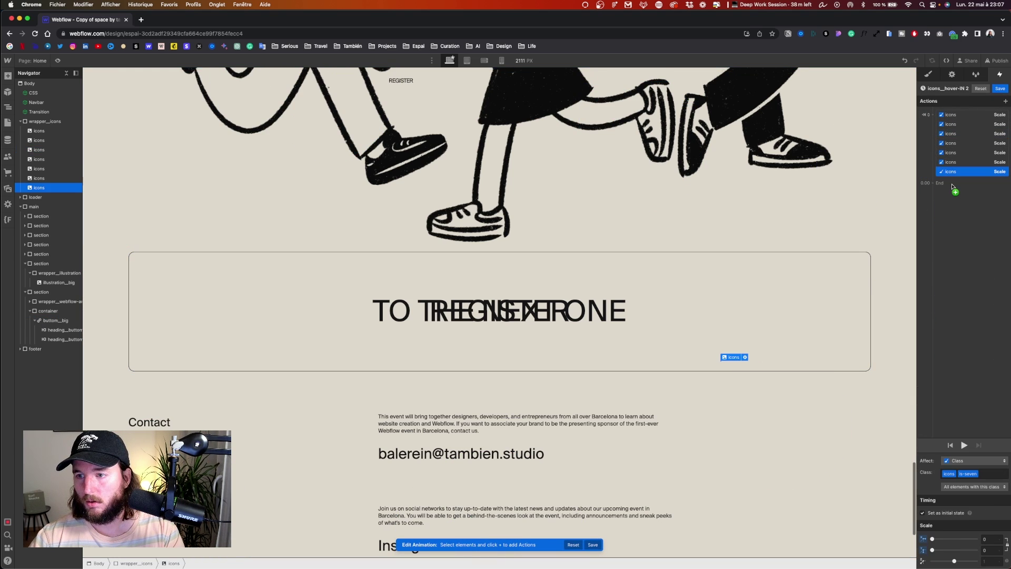
Make the remaining seven scale actions animate over 1 s with In Out Quart easing.
left_click(958, 116, "super")
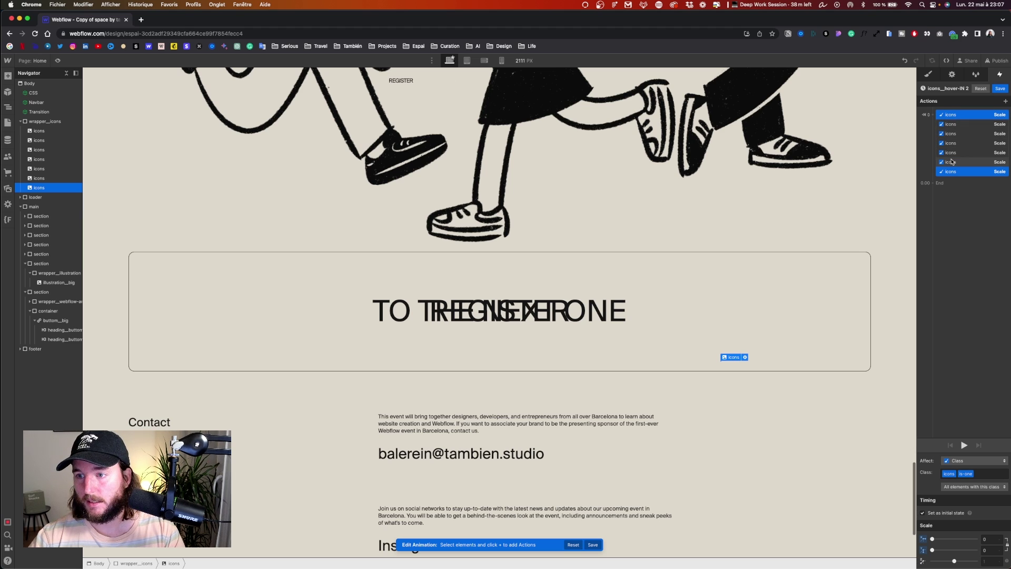
left_click(960, 117, "shift")
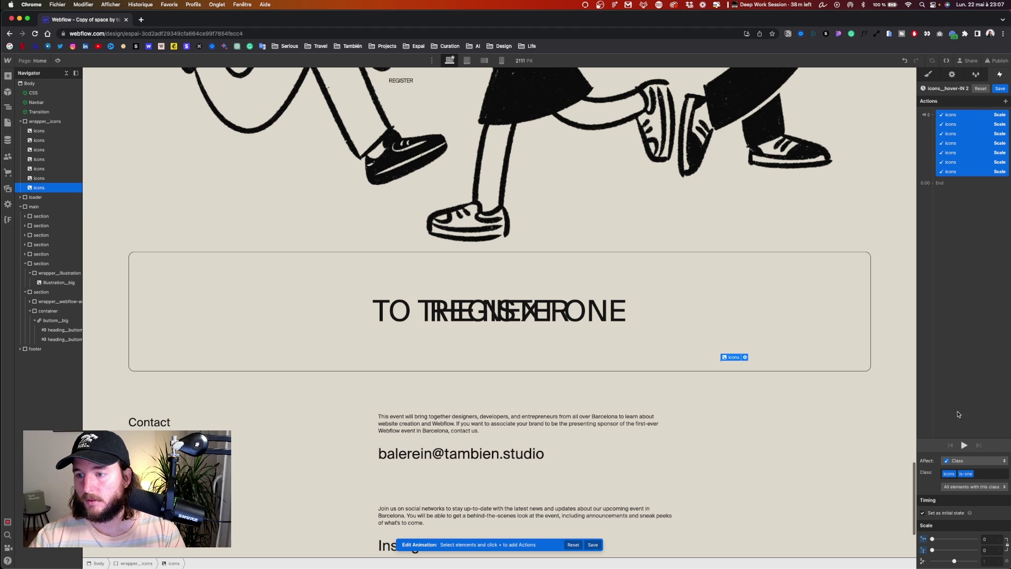
left_click(935, 513)
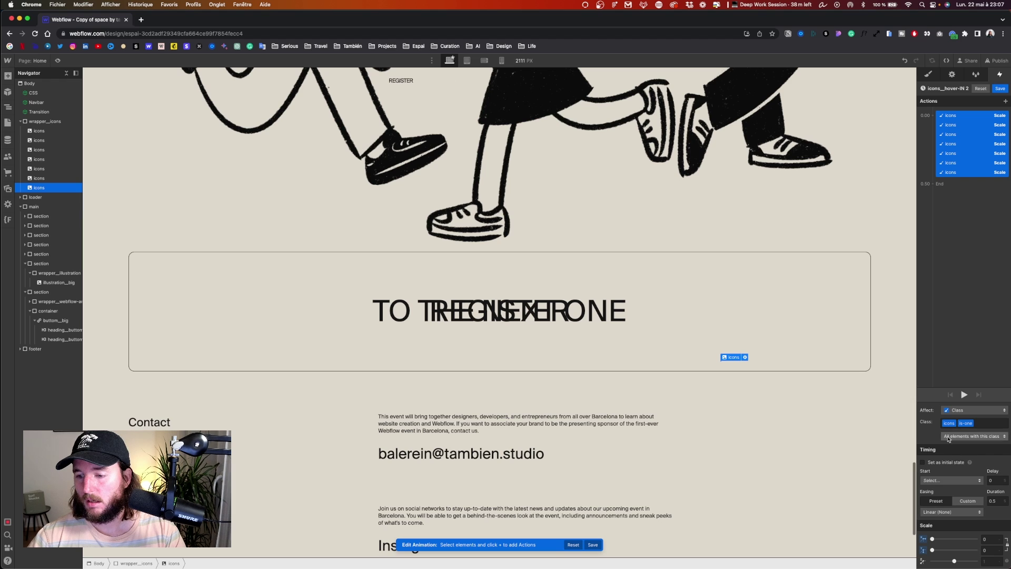
left_click(995, 501)
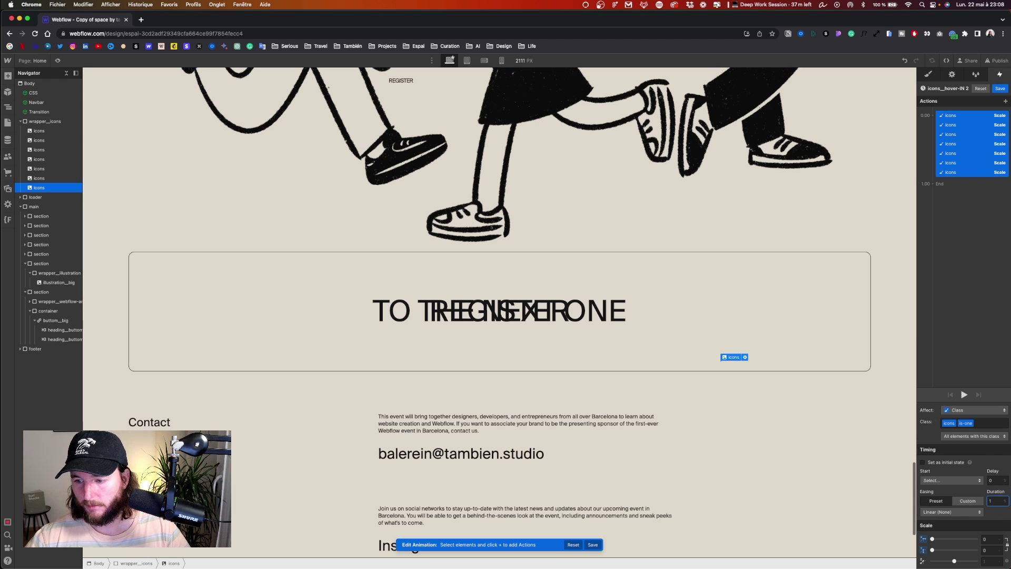
left_click(951, 512)
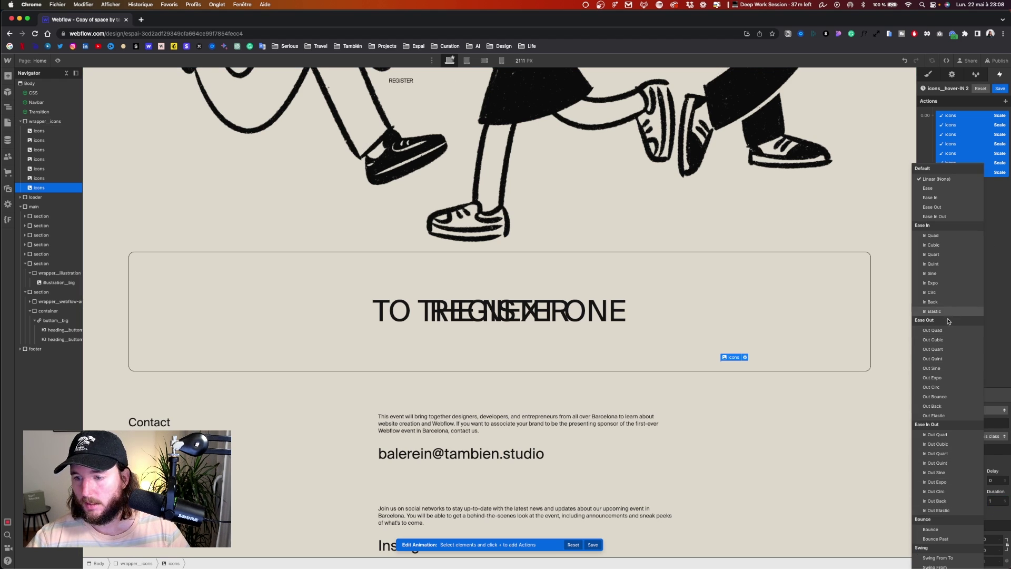
left_click(951, 454)
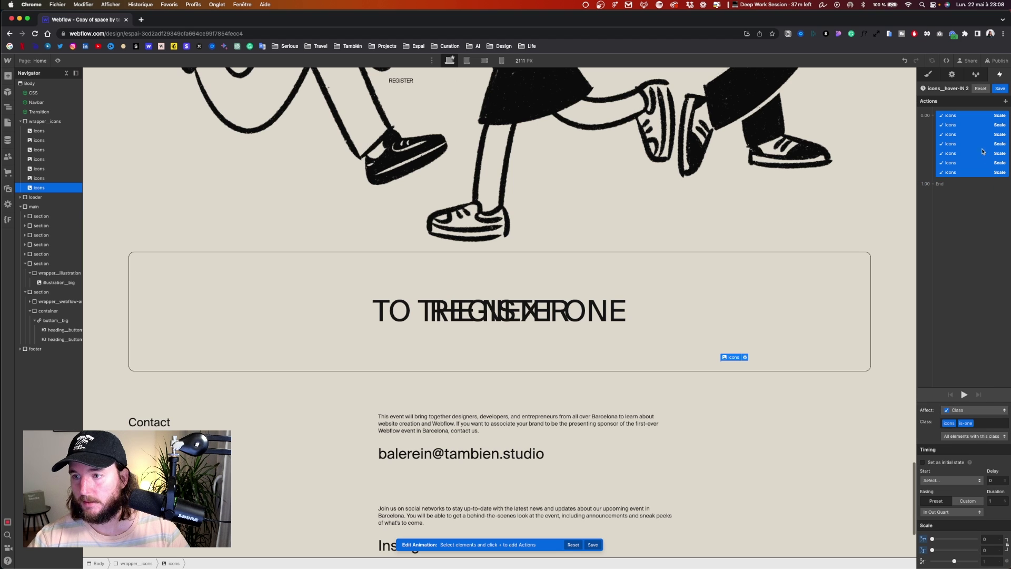
left_click(964, 125)
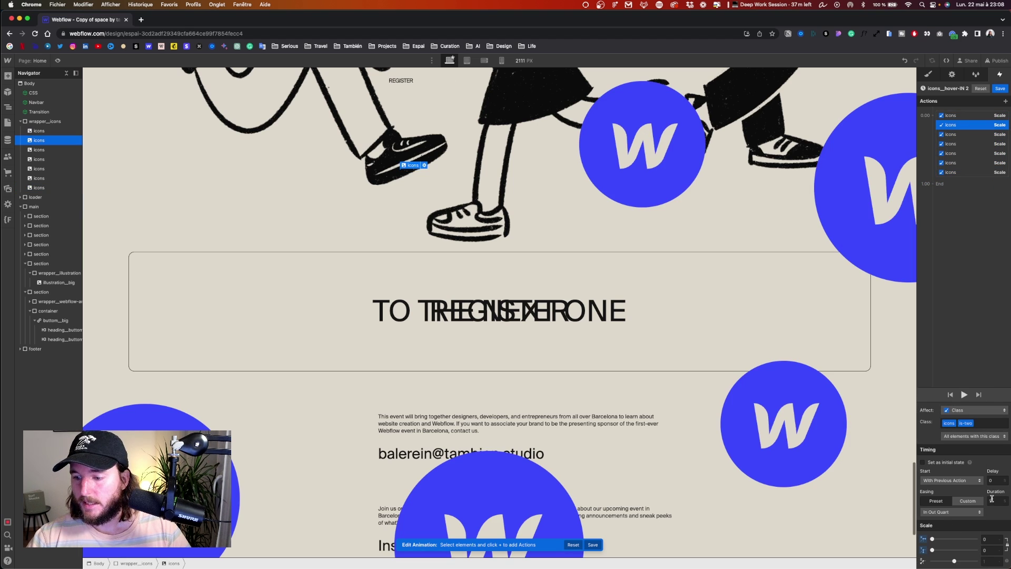
Stagger three icon scale actions with start delays of 0.1, 0.2 and 0.3 s.
left_click(997, 480)
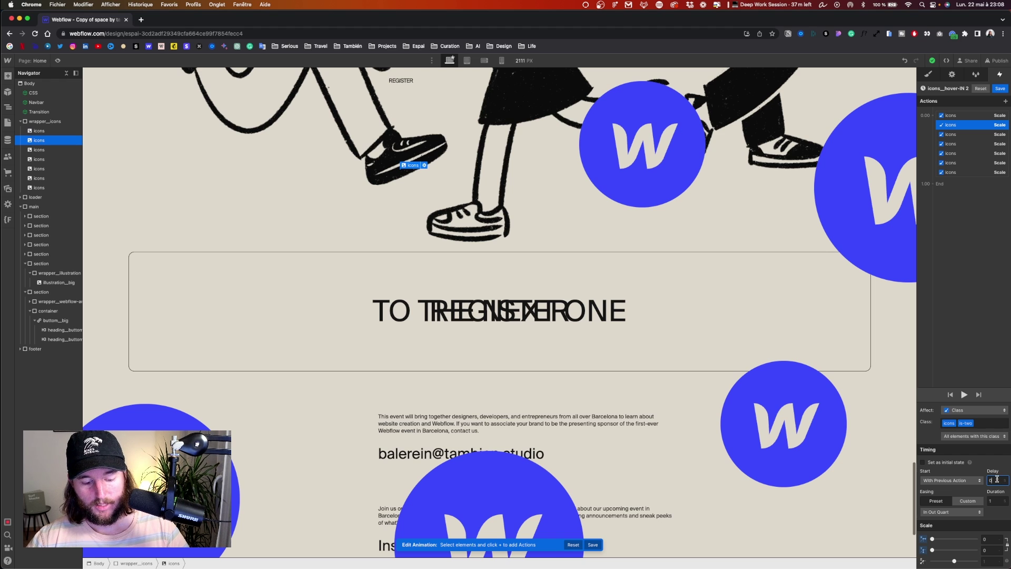
type("0.1")
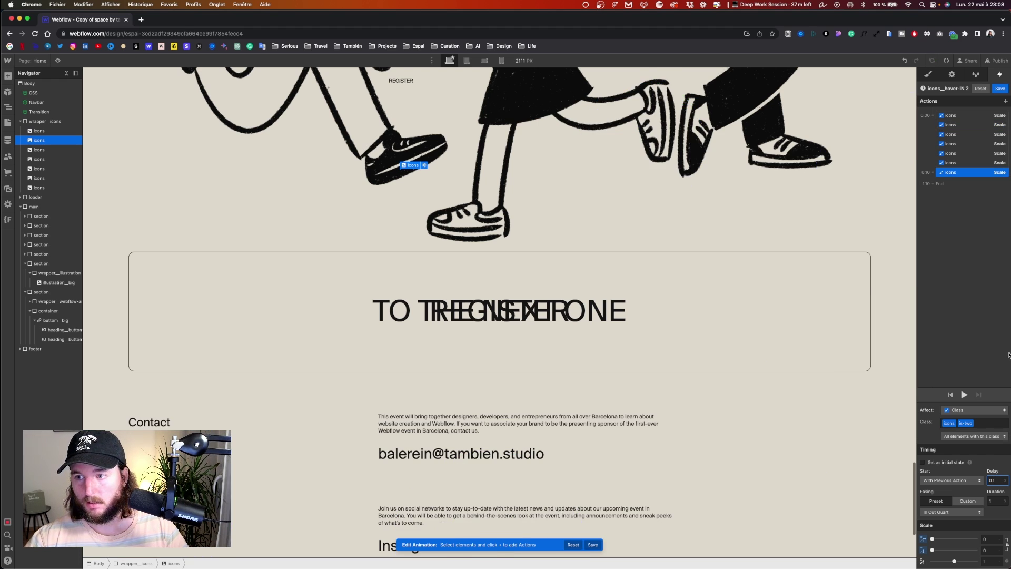
left_click(969, 124)
left_click(997, 480)
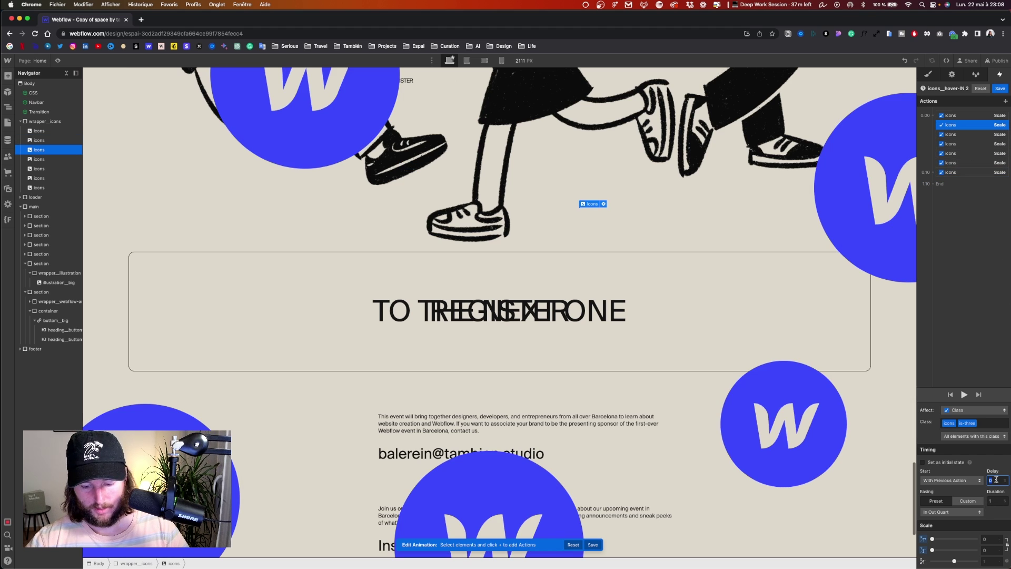
type(".2")
left_click(970, 135)
left_click(995, 478)
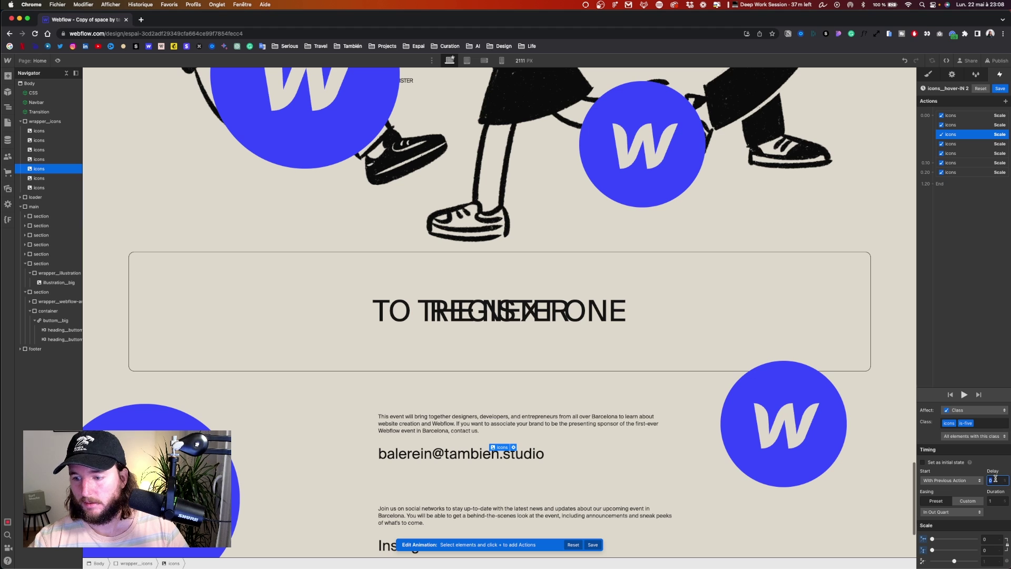
type(".3")
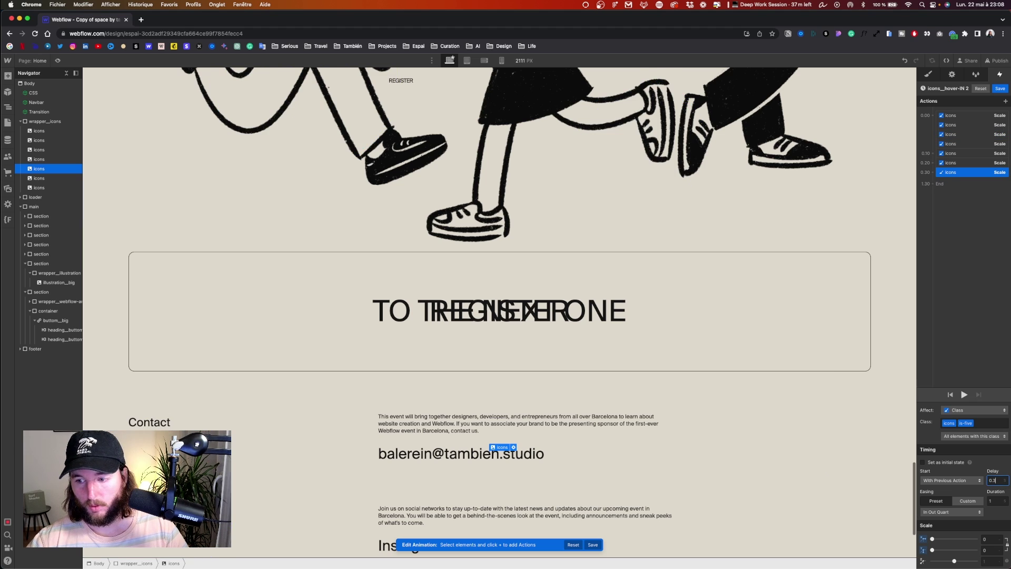
left_click(958, 125)
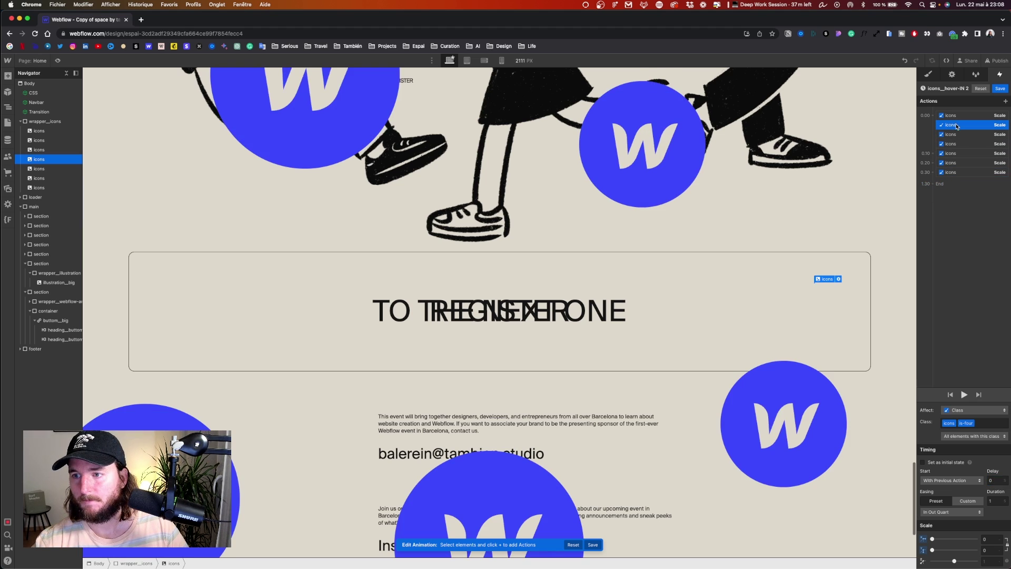
left_click(58, 60)
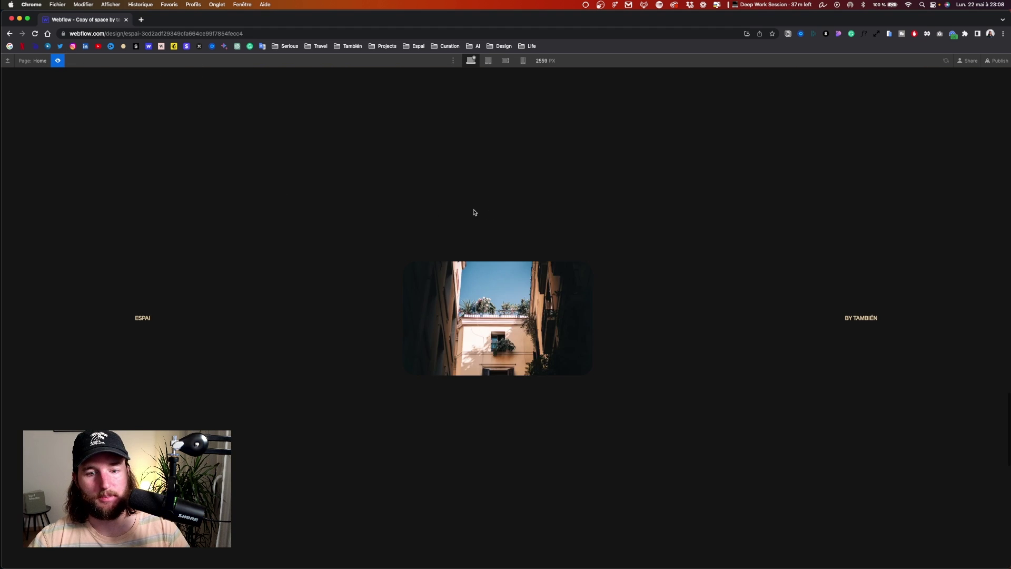
scroll(660, 185, "down", 20)
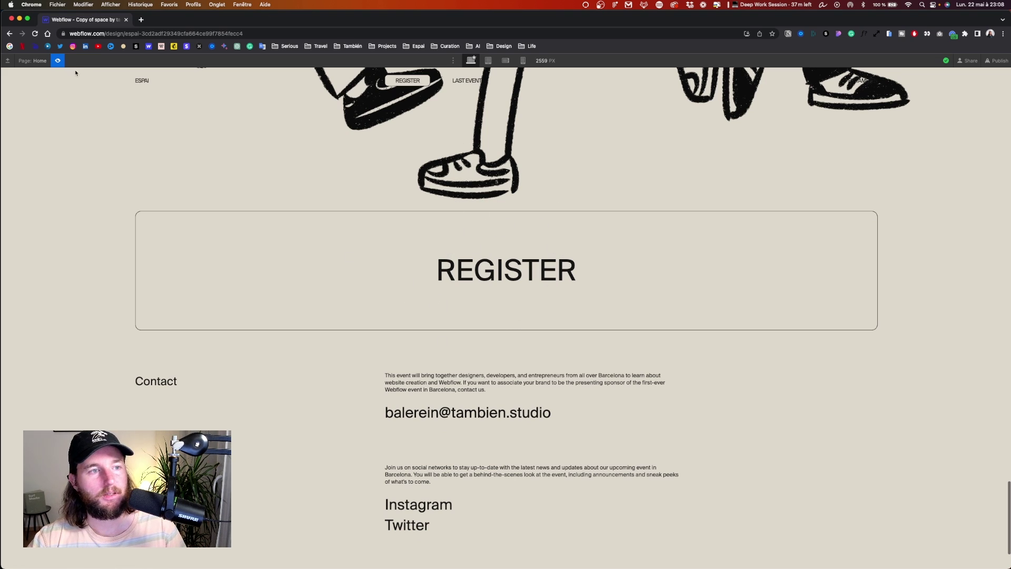
left_click(58, 62)
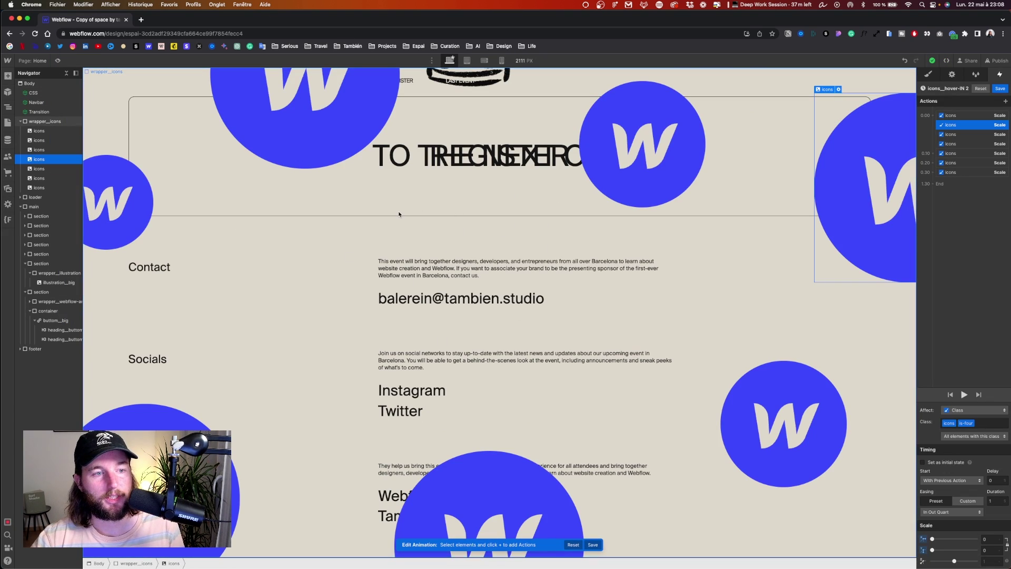
Inspect the wrapper_icons styles, then select the CSS embed component in the Navigator.
left_click(39, 121)
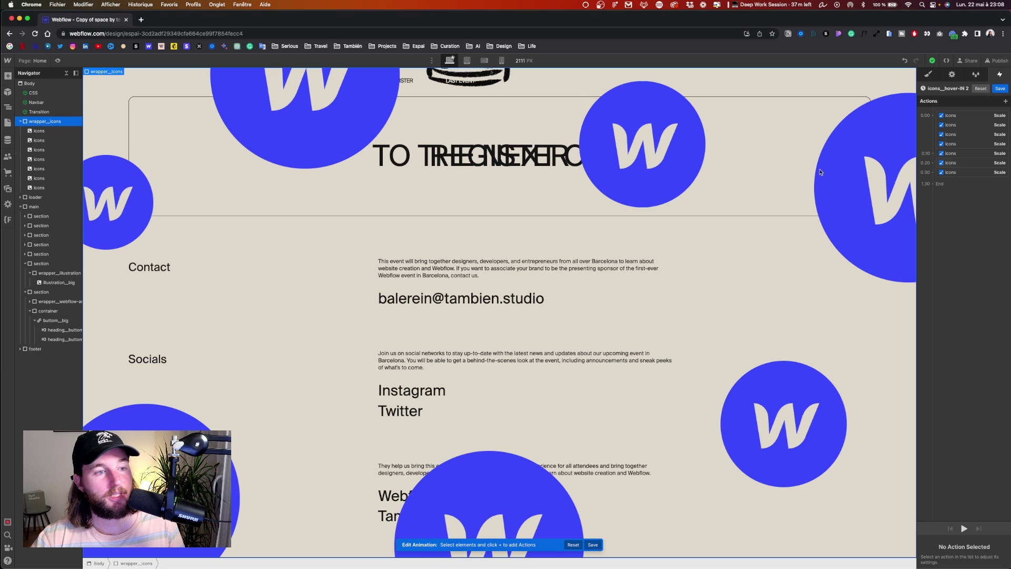
left_click(928, 76)
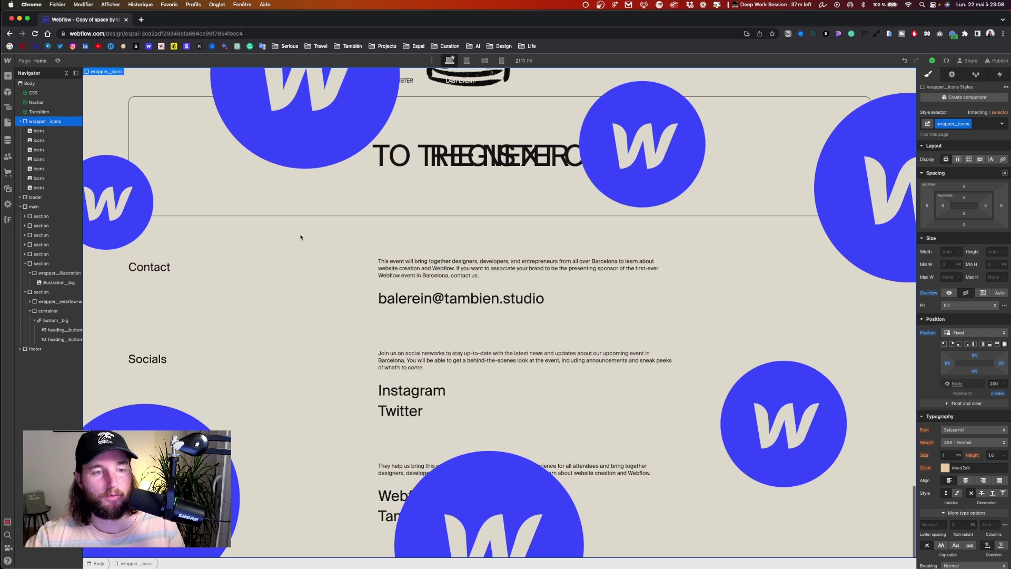
scroll(309, 238, "up", 2)
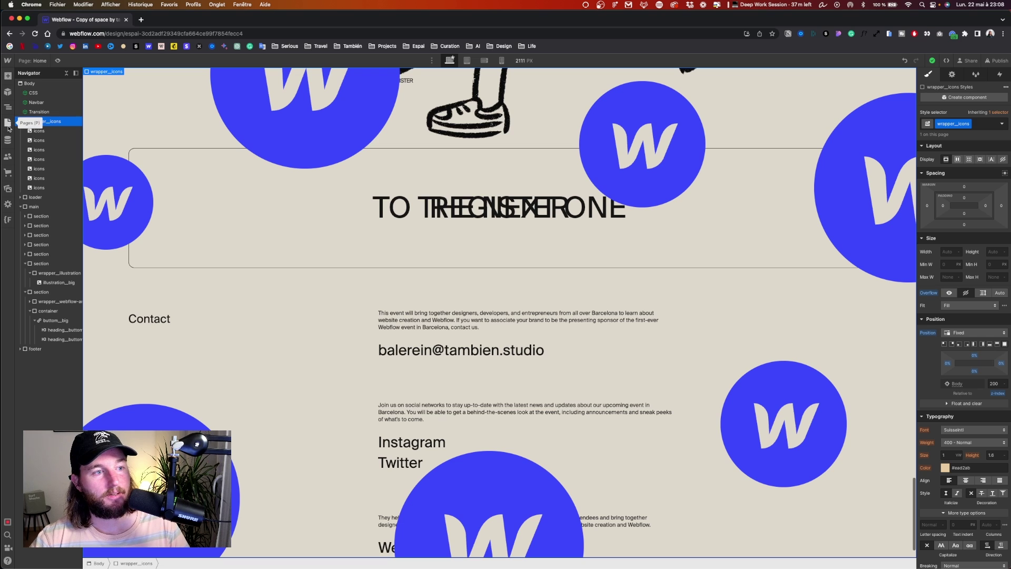
left_click(46, 93)
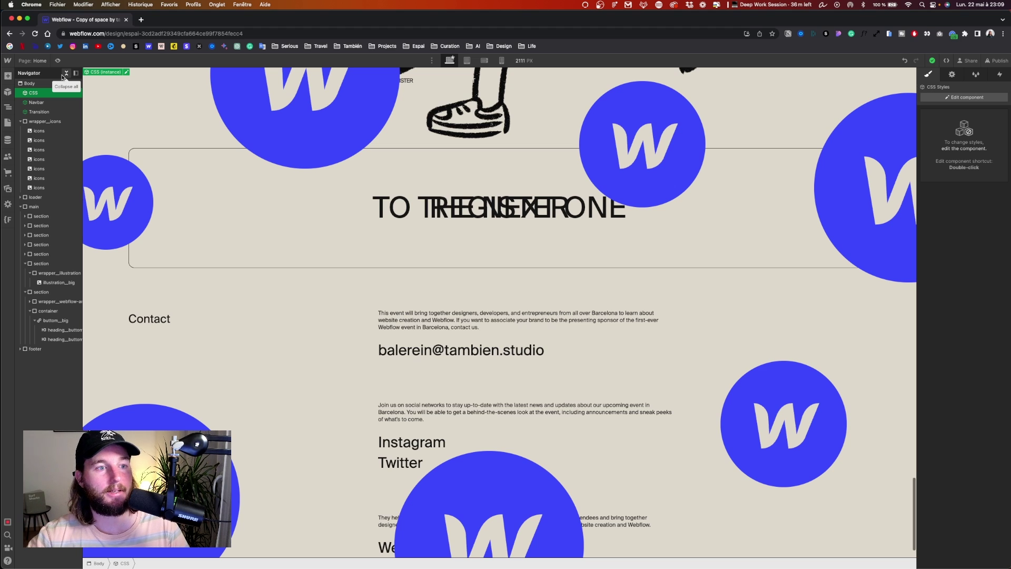
left_click(127, 73)
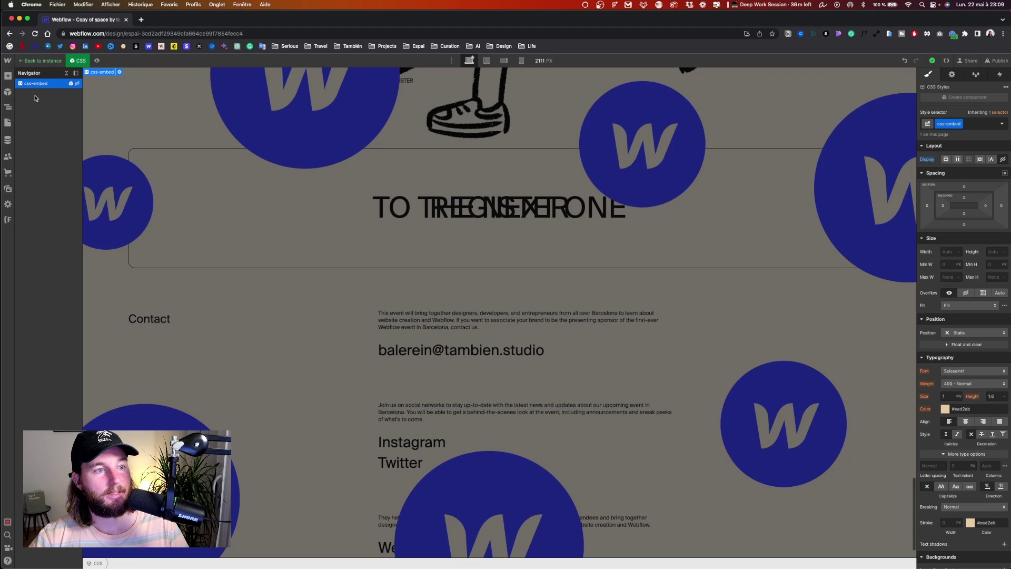
left_click(118, 72)
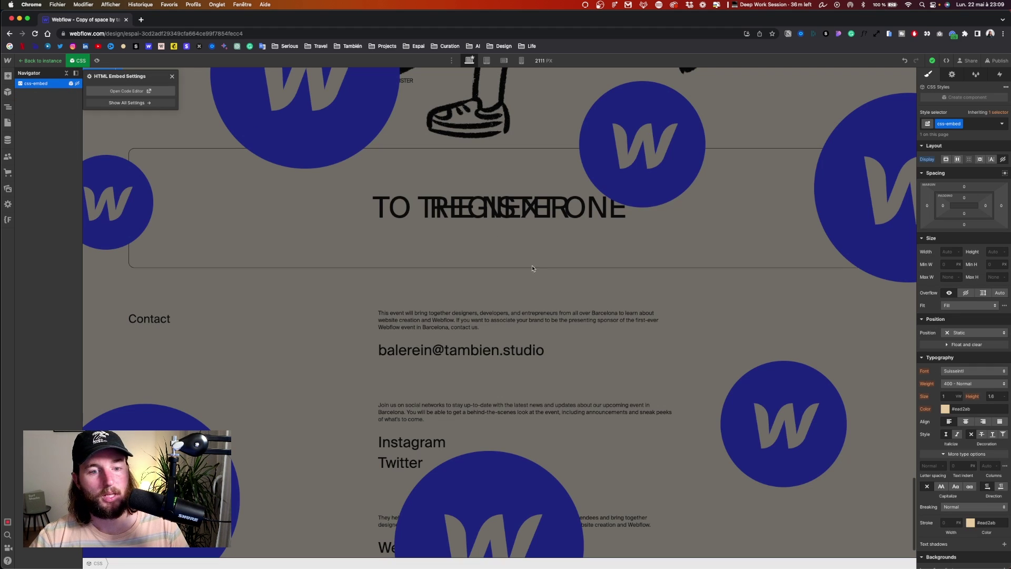
left_click(127, 90)
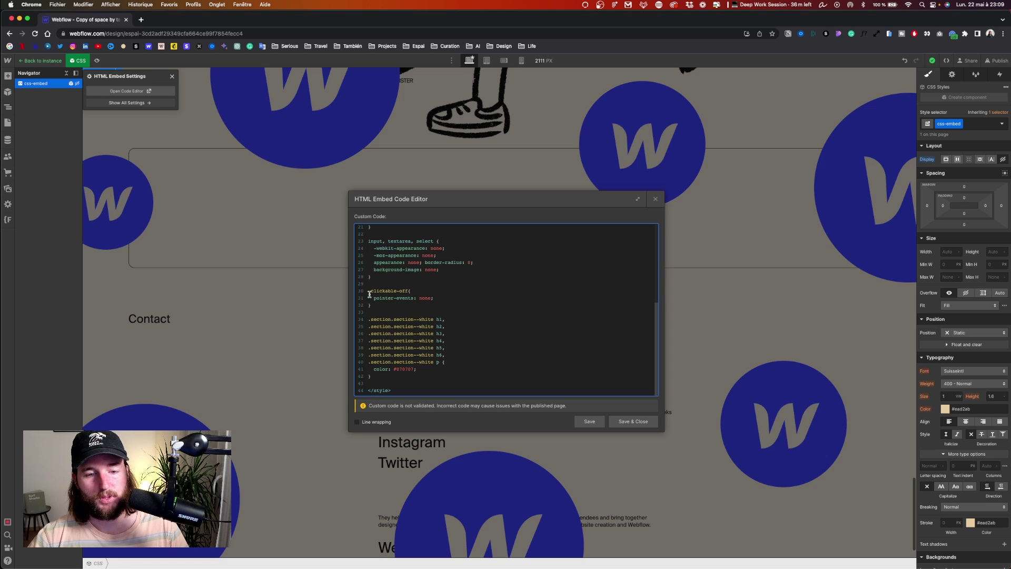
left_click_drag(410, 291, 371, 291)
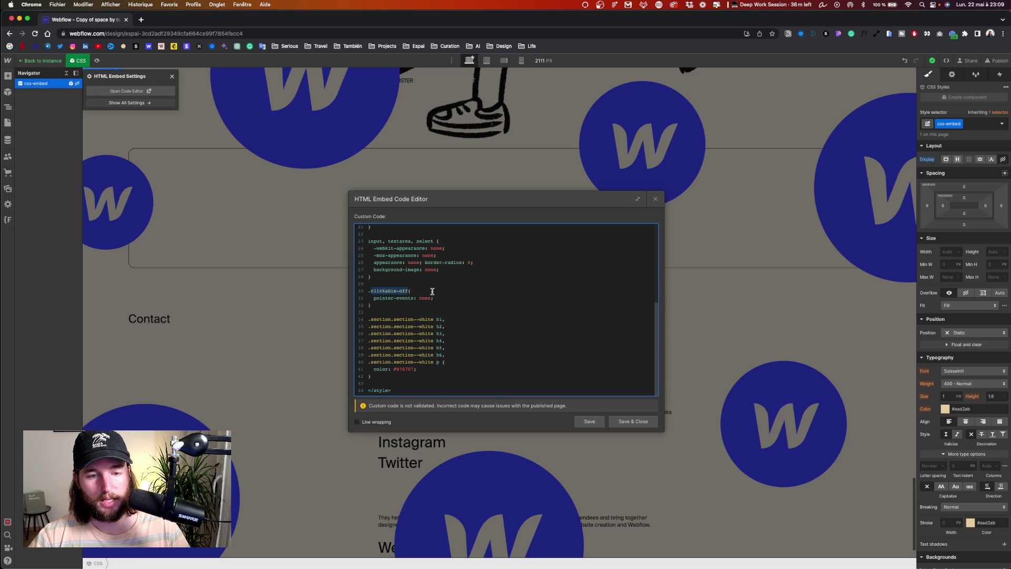
left_click(398, 296)
left_click_drag(433, 298, 367, 300)
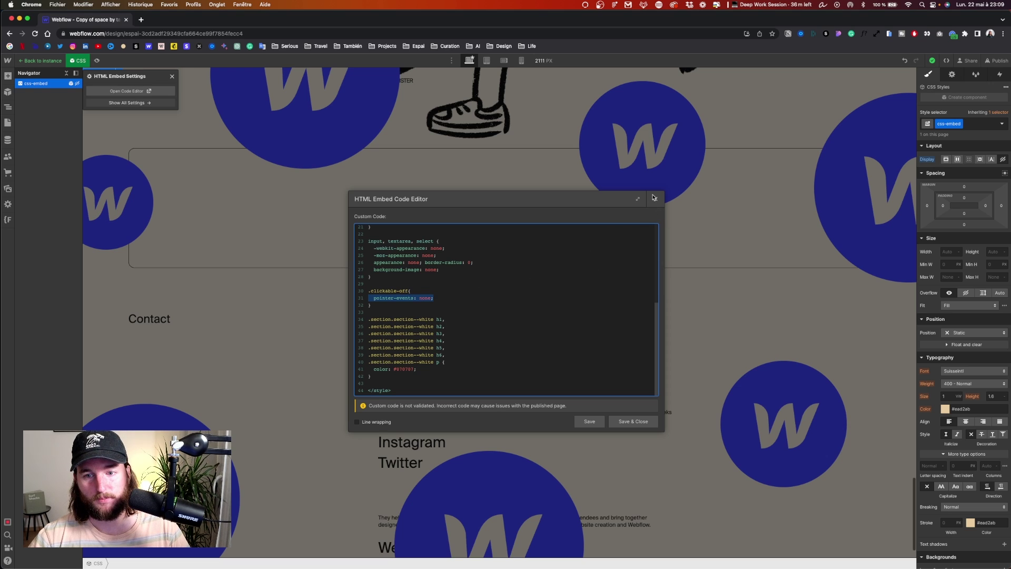
left_click(432, 298)
left_click_drag(428, 299, 428, 291)
left_click(425, 297)
left_click_drag(372, 306, 363, 291)
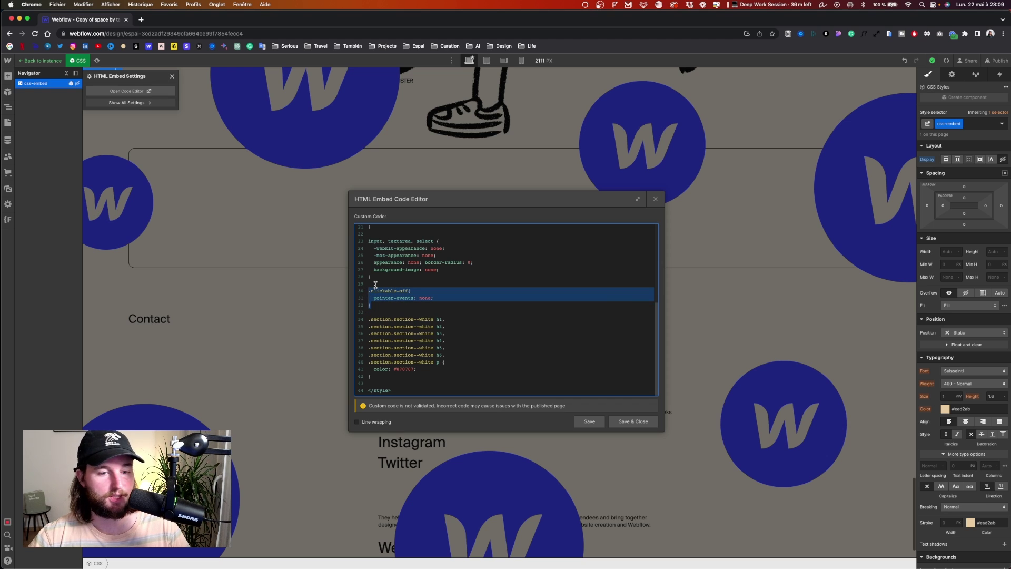
left_click(410, 297)
left_click_drag(409, 290, 374, 292)
key("super+c")
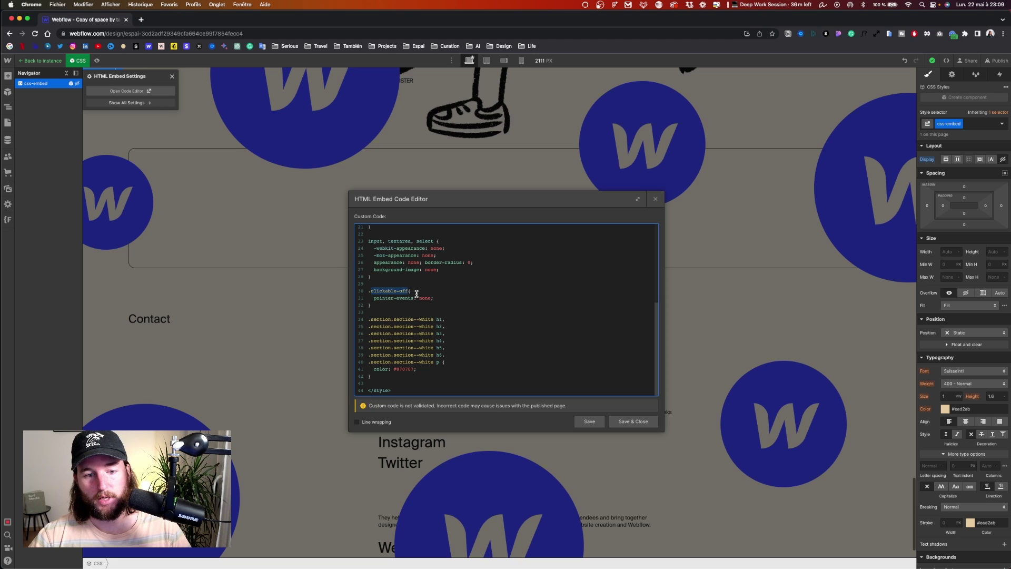
left_click(655, 199)
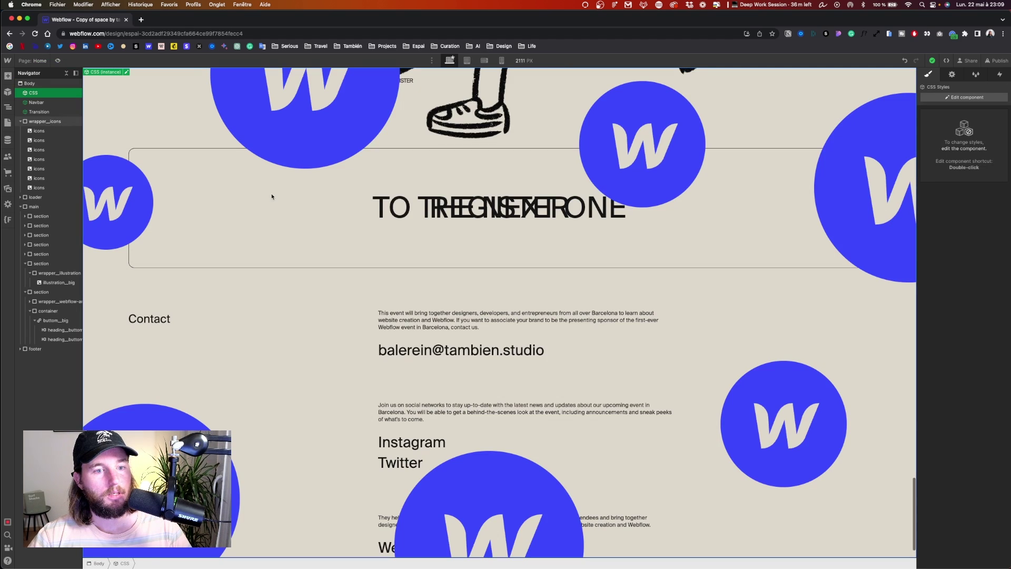
Add the clickable-off combo class to wrapper_icons, then select the big button and preview the page.
left_click(271, 196)
scroll(264, 286, "up", 3)
scroll(289, 392, "down", 1)
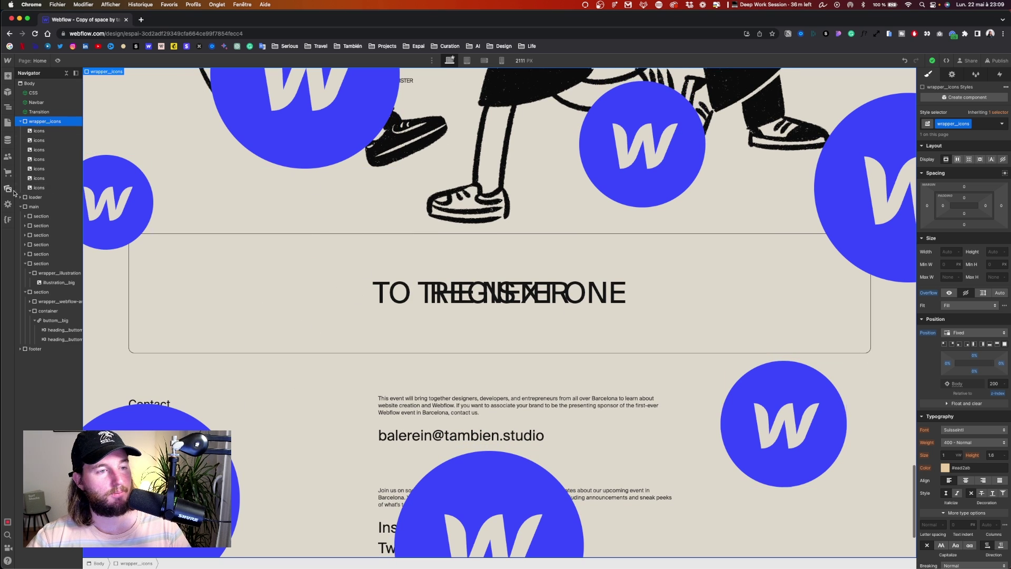
left_click(985, 125)
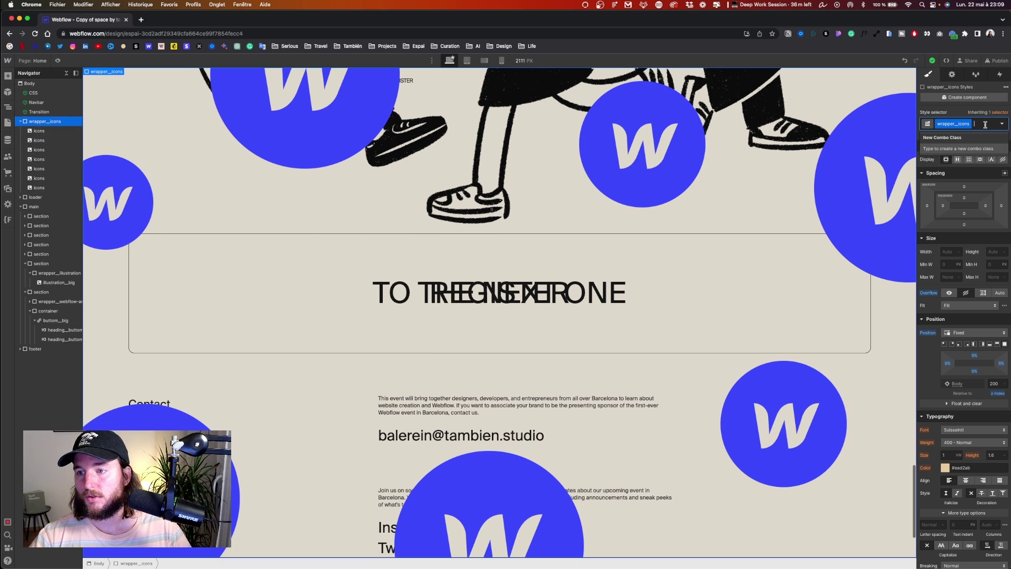
key("super+v")
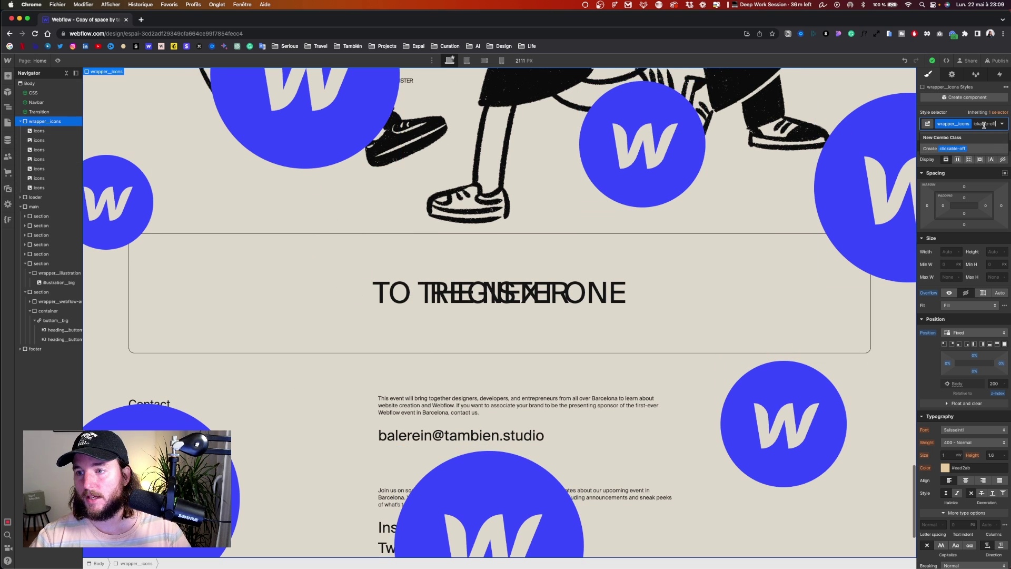
left_click(956, 149)
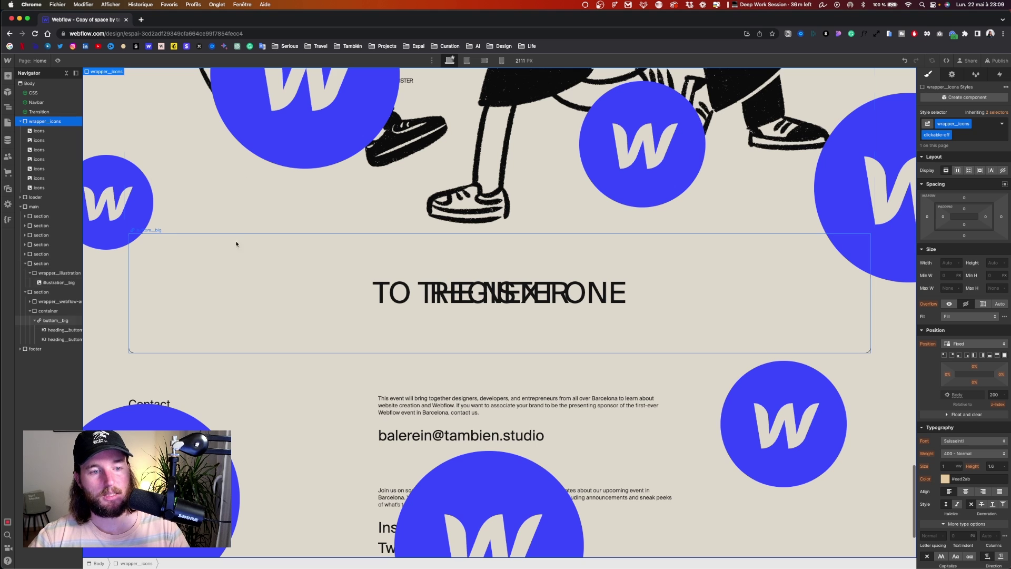
left_click(234, 273)
key("super+shift+p")
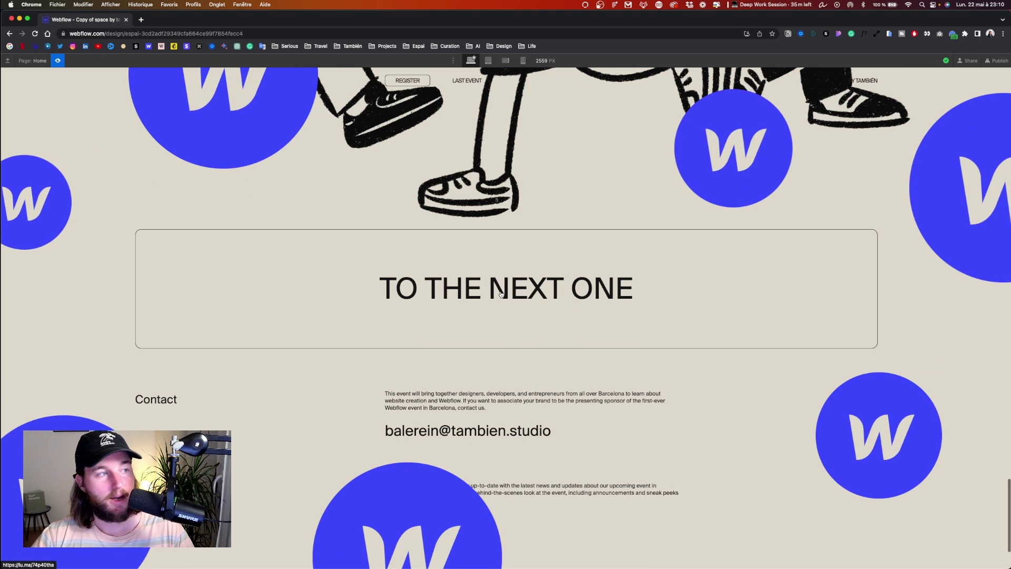